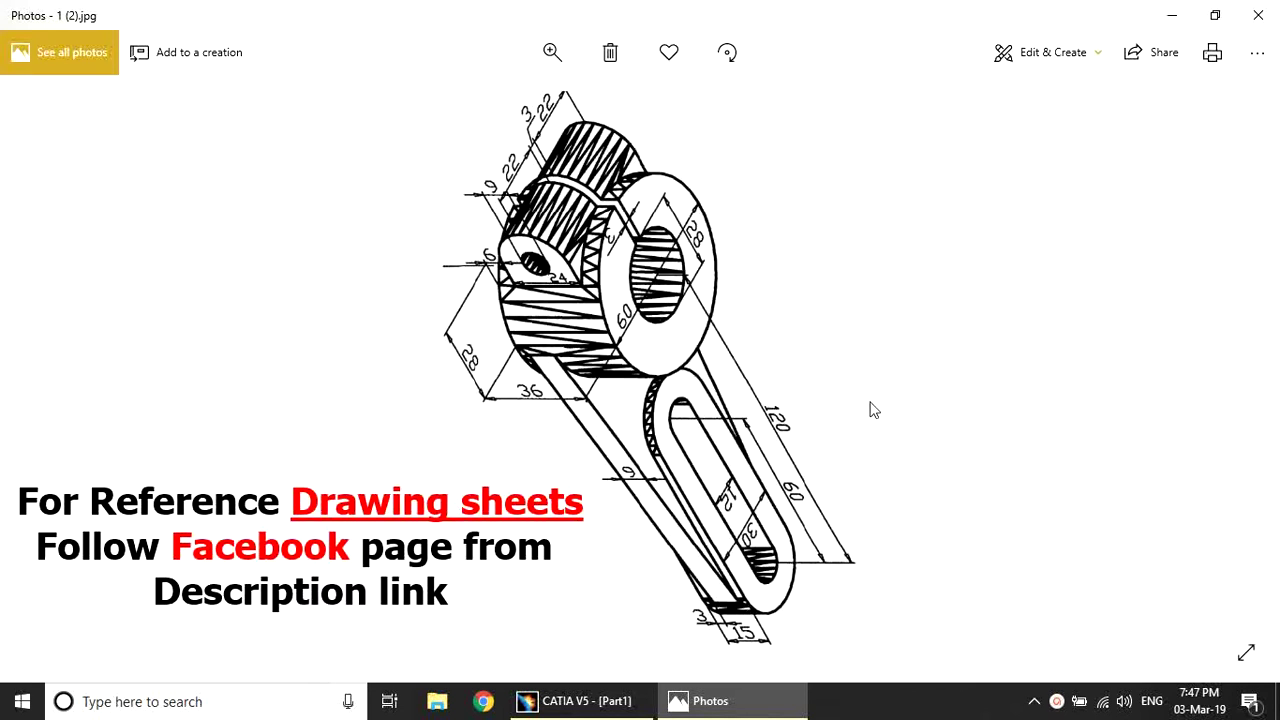
Switch to CATIA V5 and close the existing Part1 lever model.
click(640, 700)
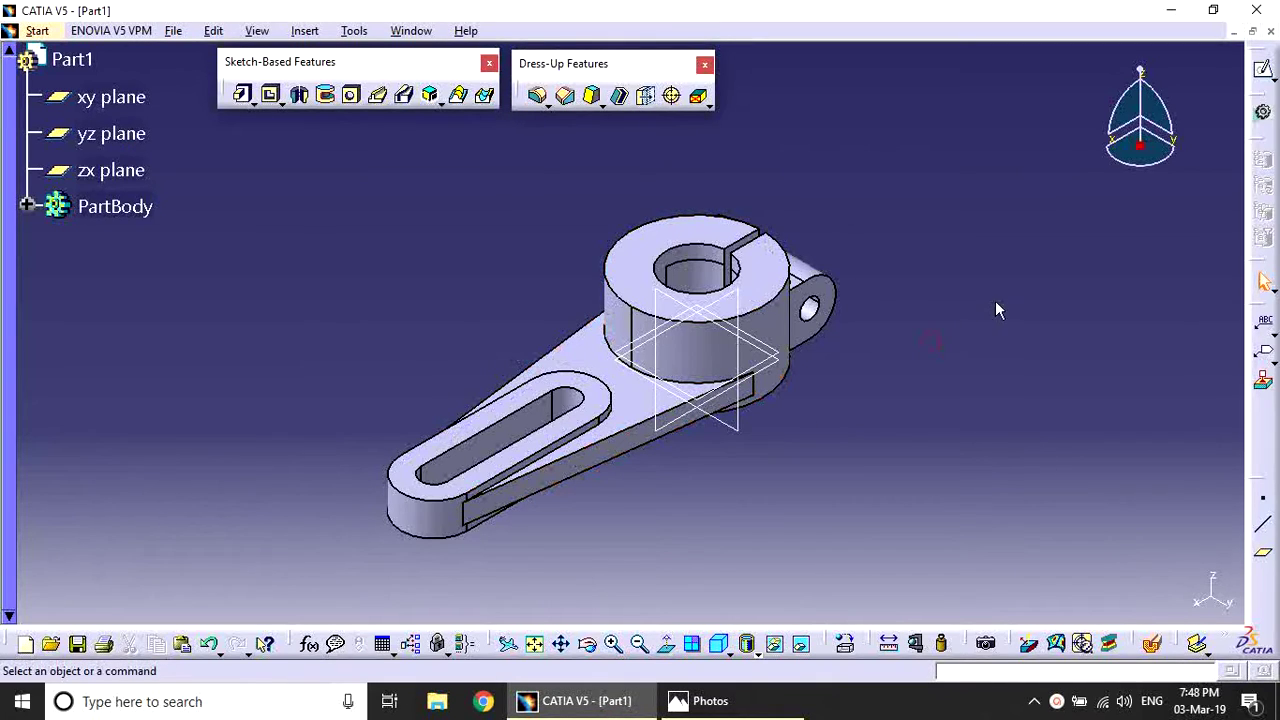
click(1270, 31)
click(688, 388)
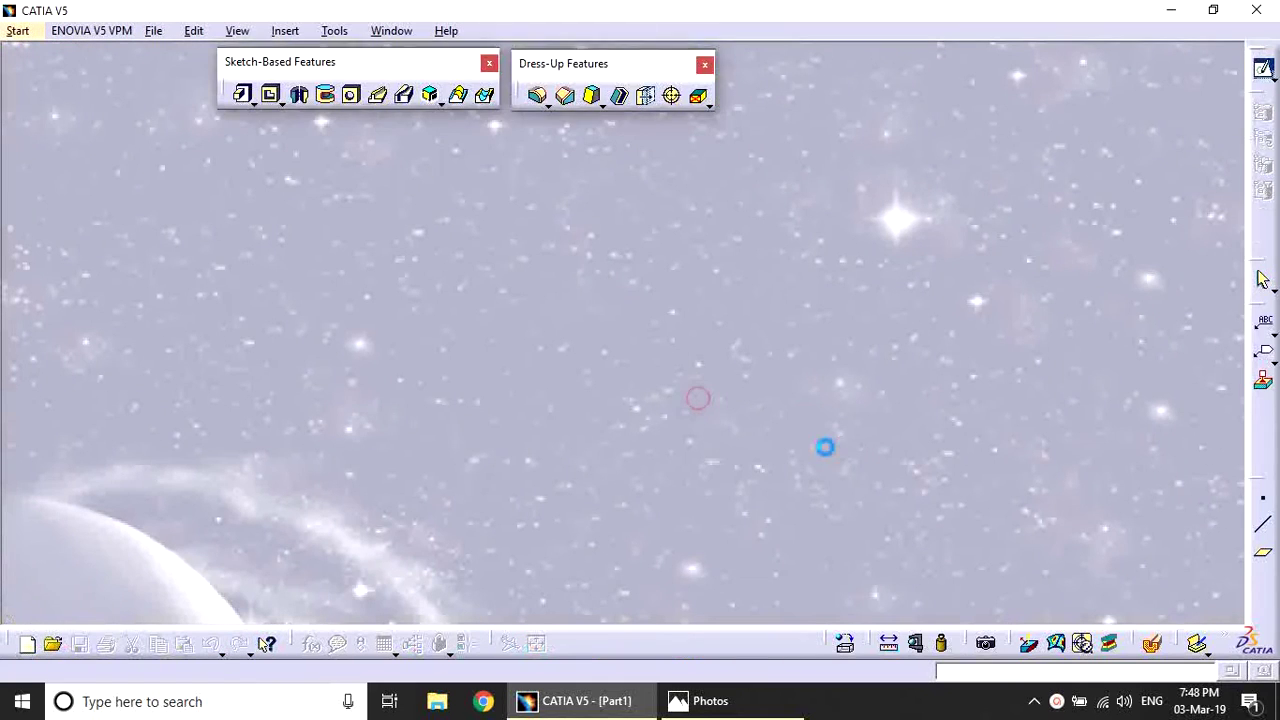
Examine the dimensions of the lever in the reference drawing in Photos and return to CATIA V5.
click(712, 705)
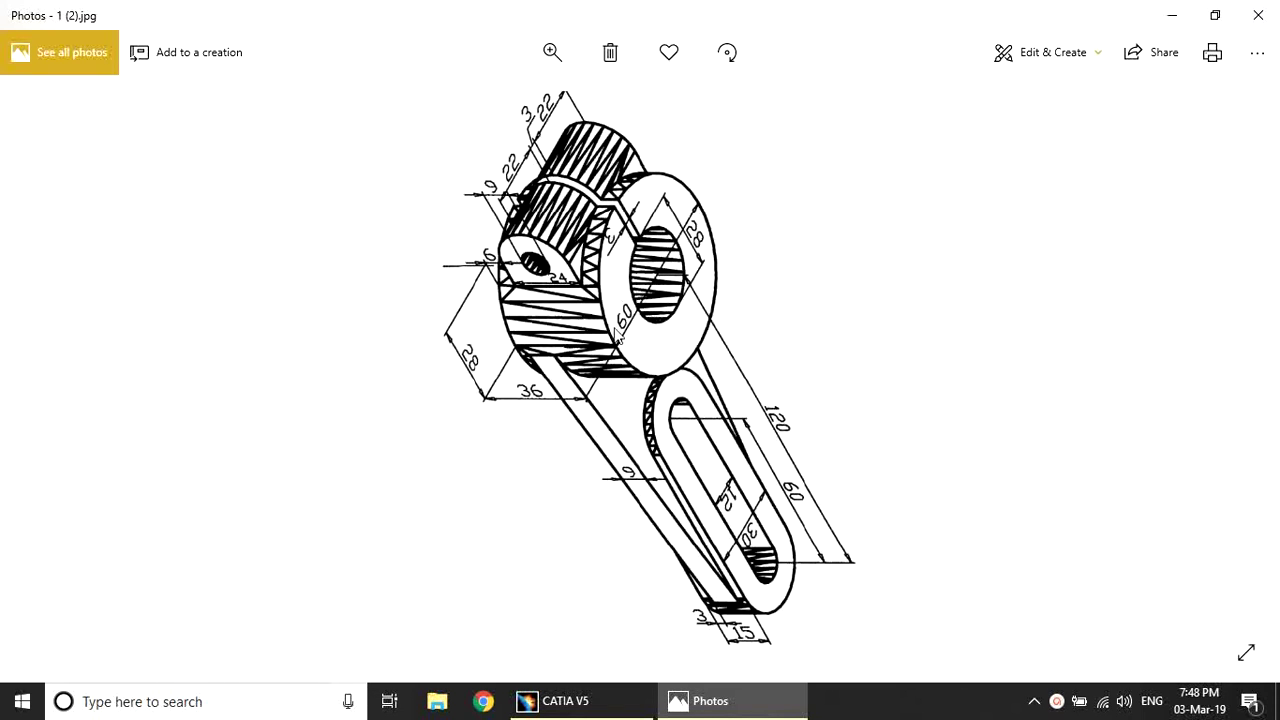
click(605, 703)
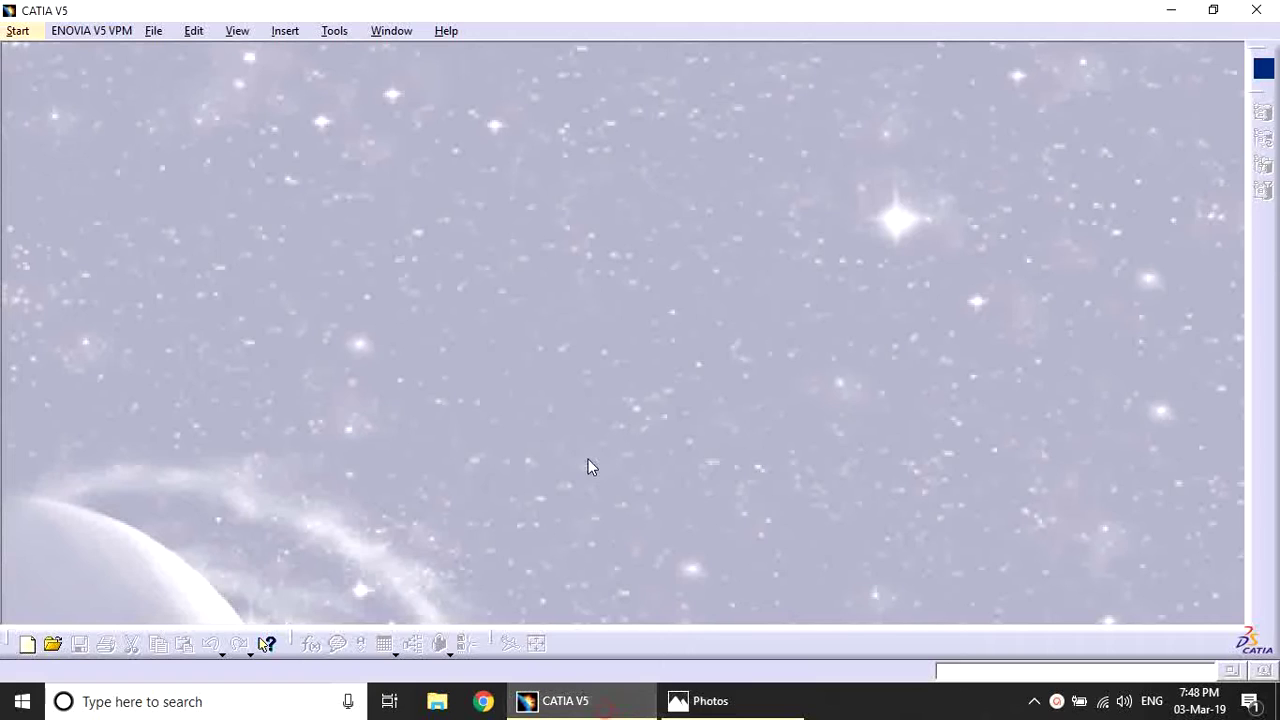
click(588, 462)
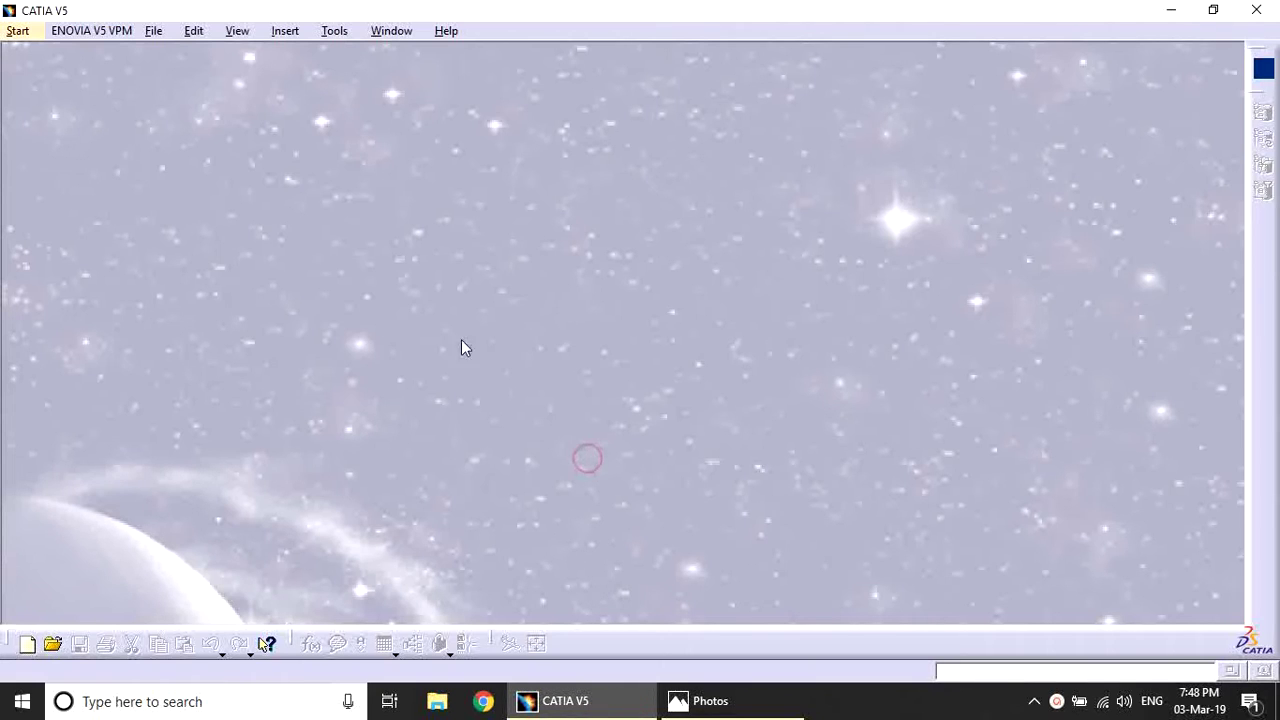
Create a new Part Design part named Part1 with hybrid design enabled.
click(29, 34)
mouse_move(60, 80)
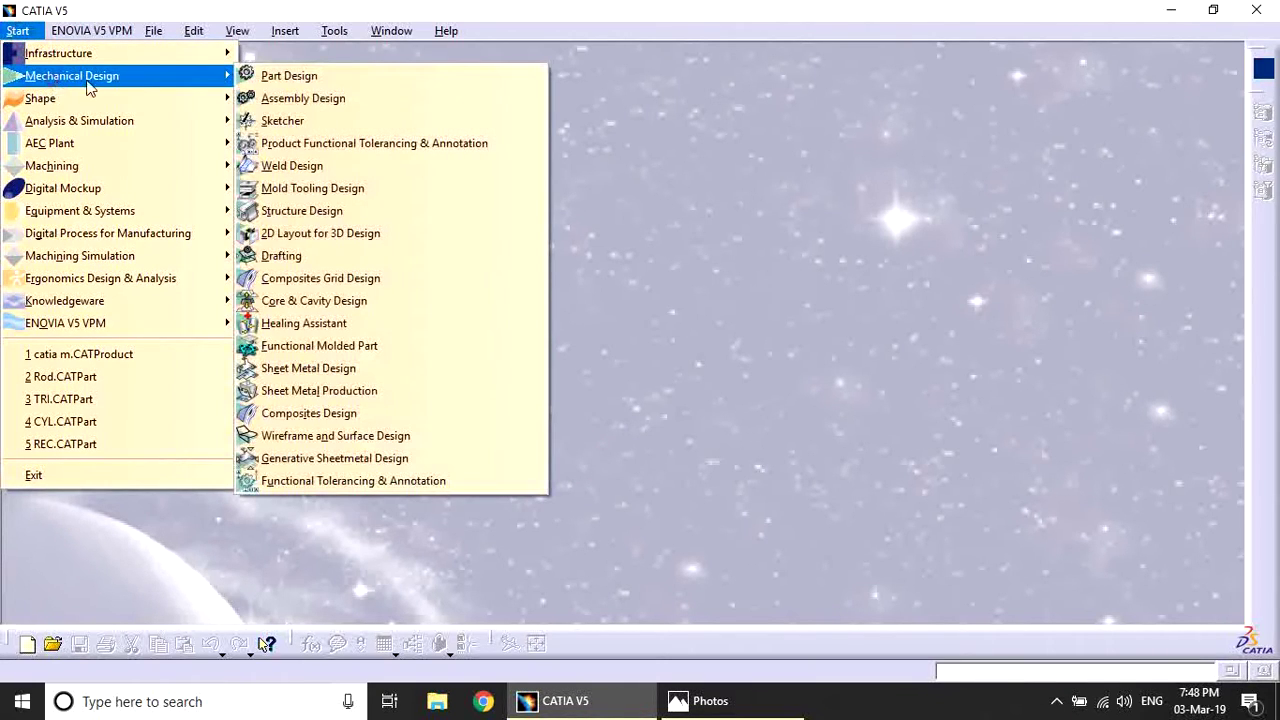
click(289, 76)
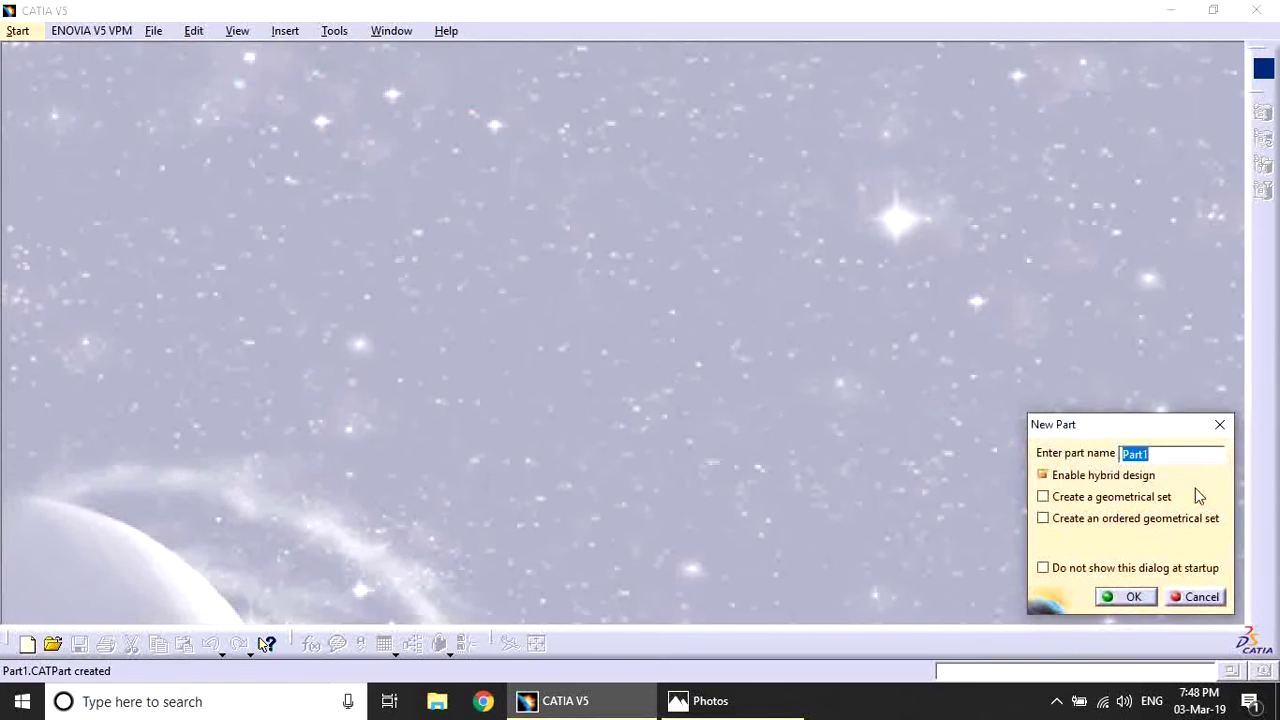
click(1132, 597)
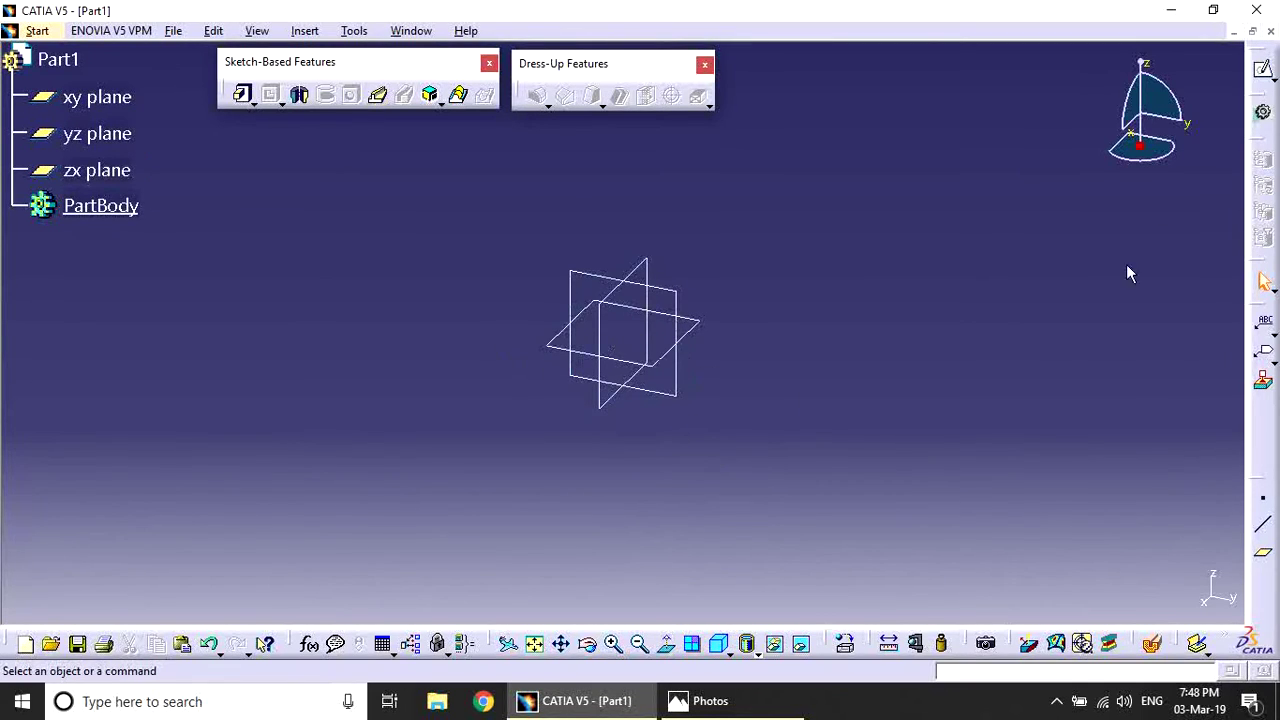
Sketch two concentric circles centred on the origin of the xy plane, the outer one about 100 mm in diameter.
click(1265, 73)
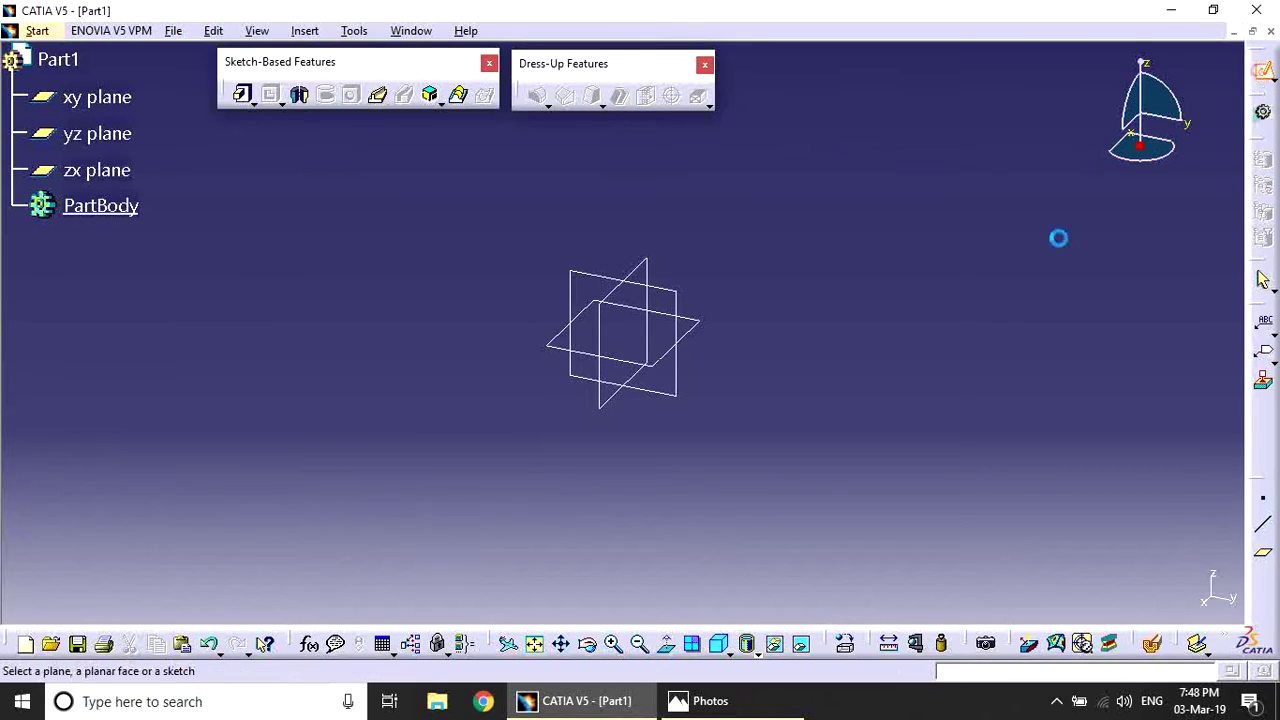
click(704, 336)
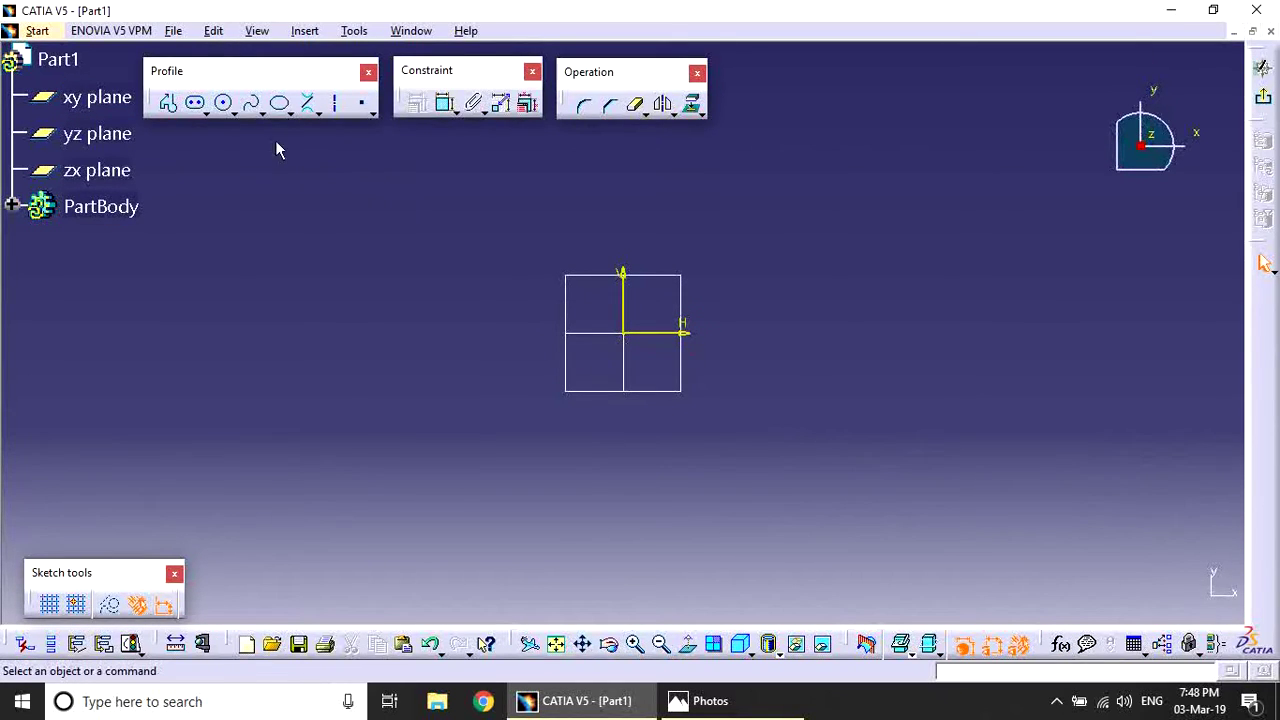
click(226, 105)
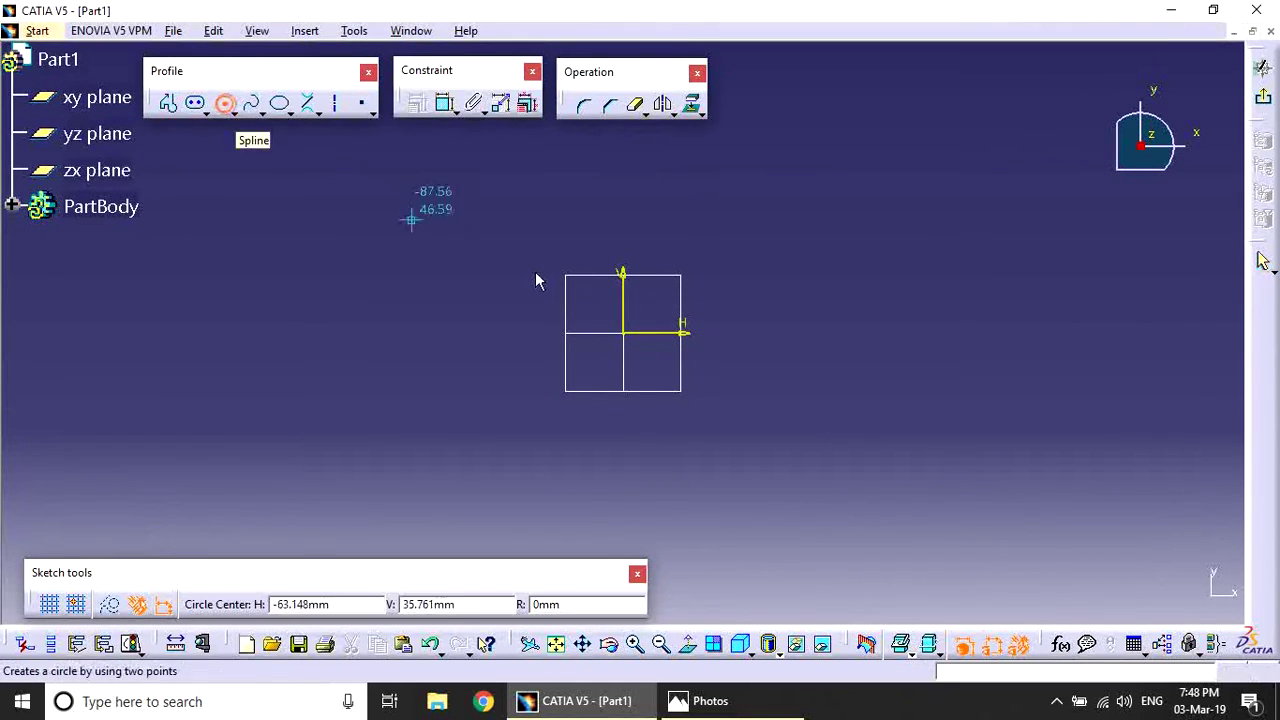
click(628, 336)
click(688, 438)
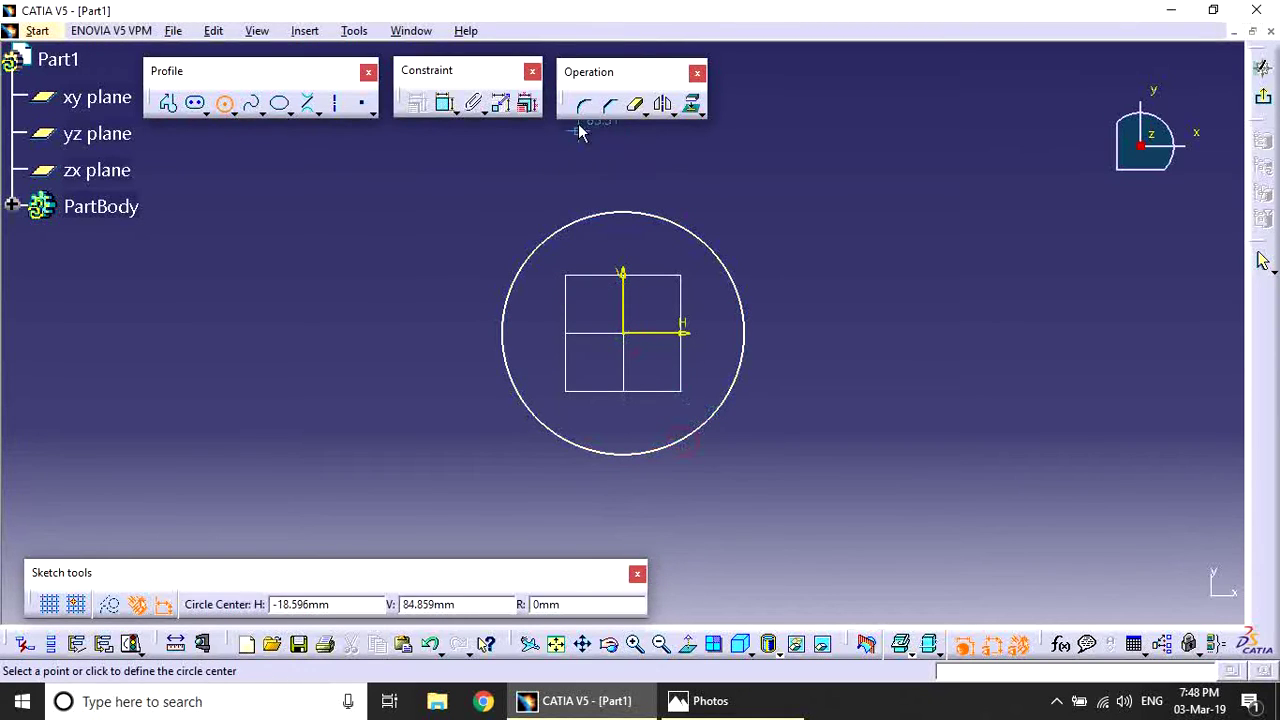
click(632, 337)
click(679, 398)
click(808, 279)
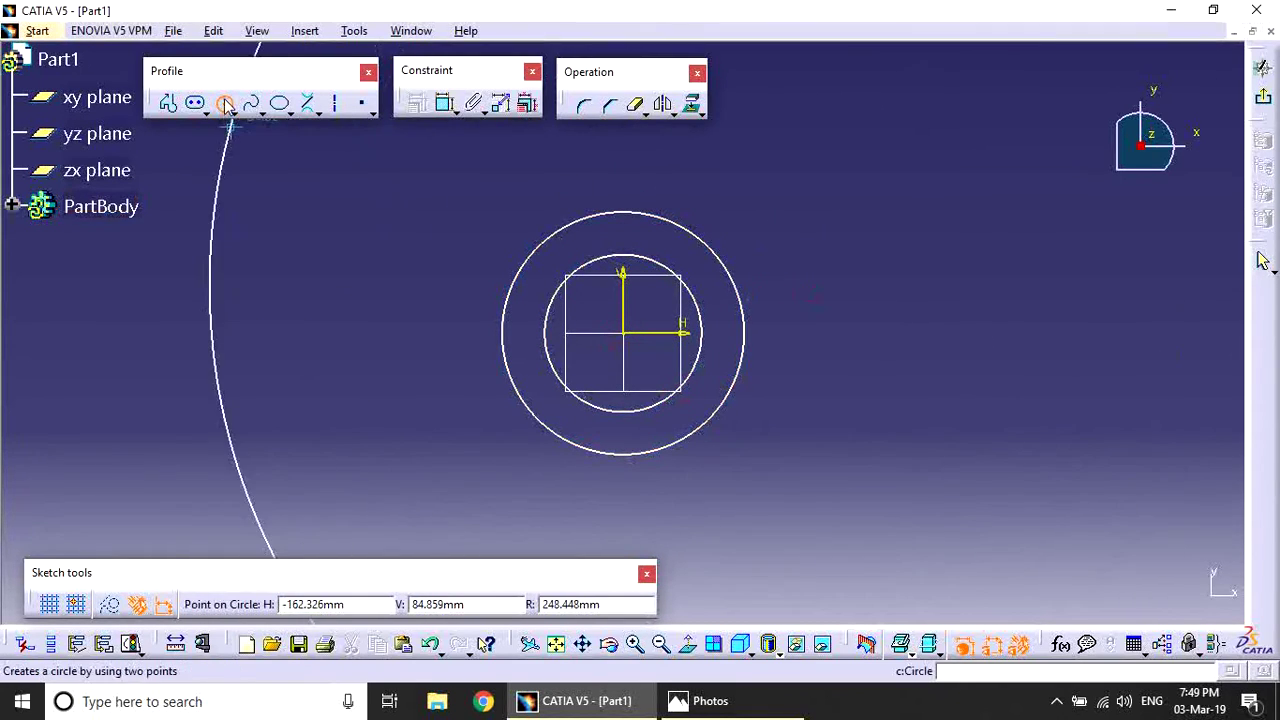
click(224, 103)
Dimension the inner circle with a diameter of 28 mm.
click(445, 103)
click(665, 270)
click(771, 183)
double_click(787, 181)
text(28)
key(Return)
Dimension the outer circle with a diameter of 60 mm and exit the sketch.
click(737, 281)
click(778, 218)
double_click(784, 221)
text(60)
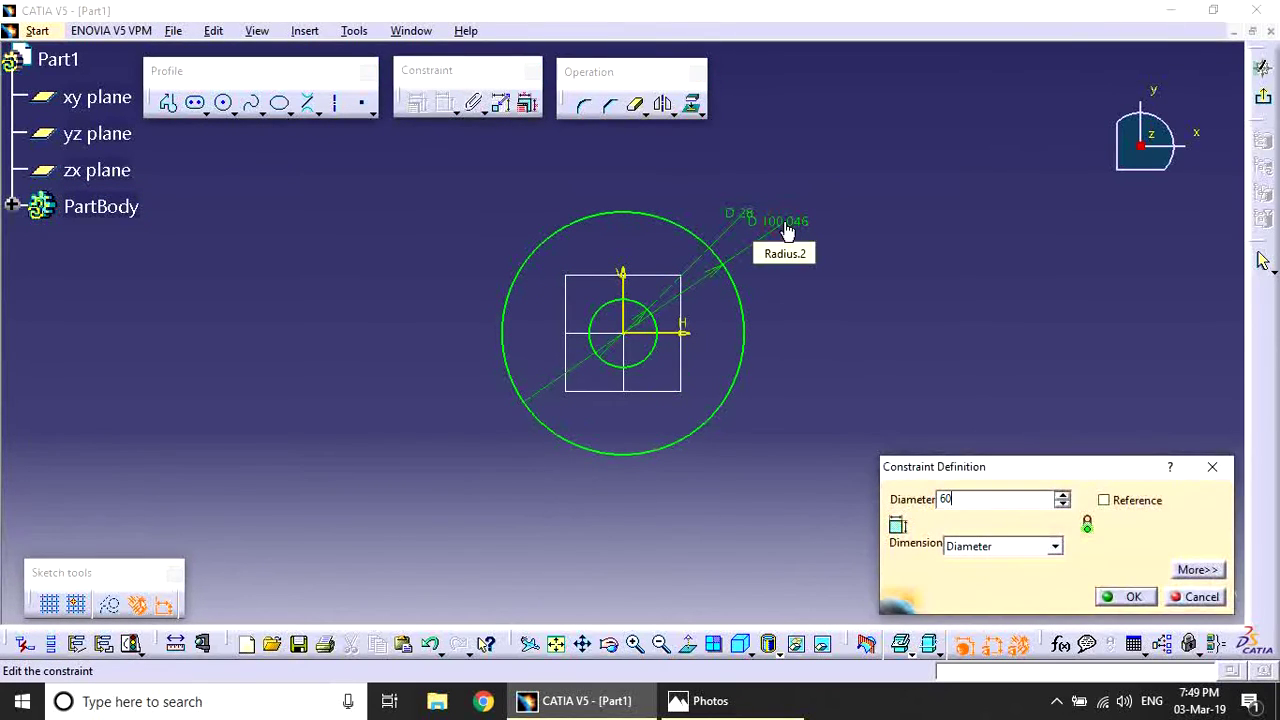
key(Return)
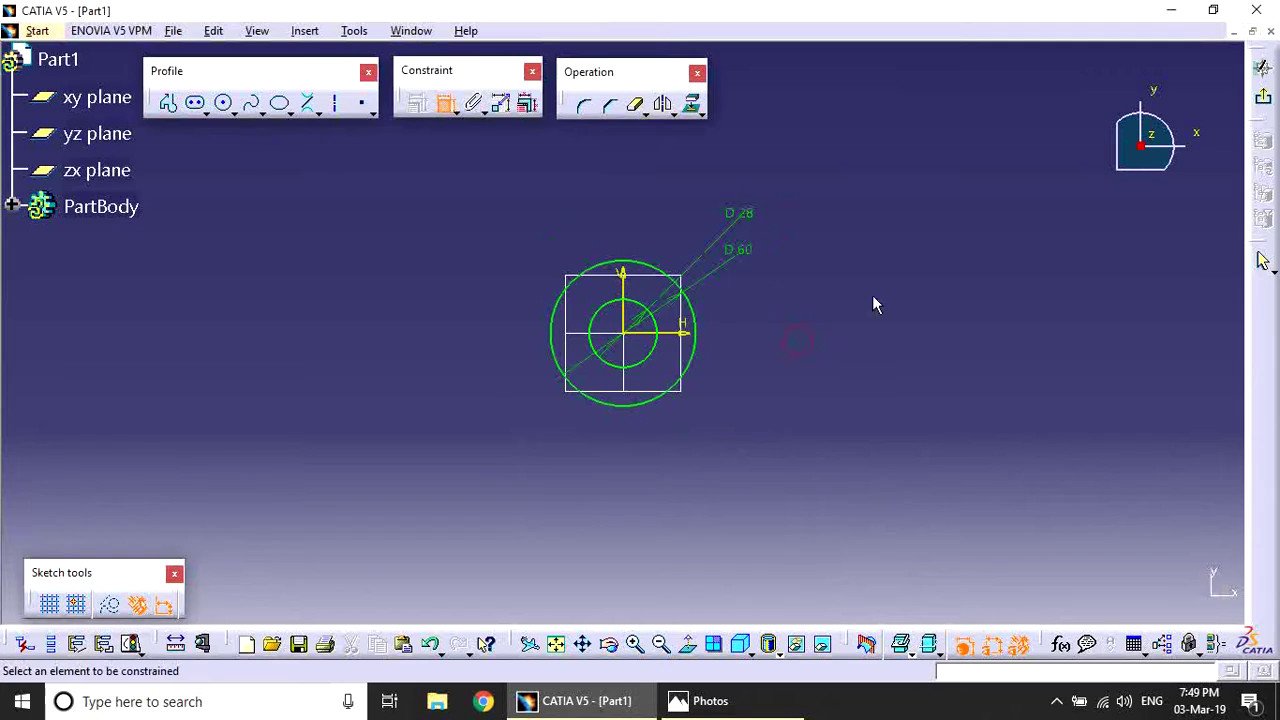
click(1262, 67)
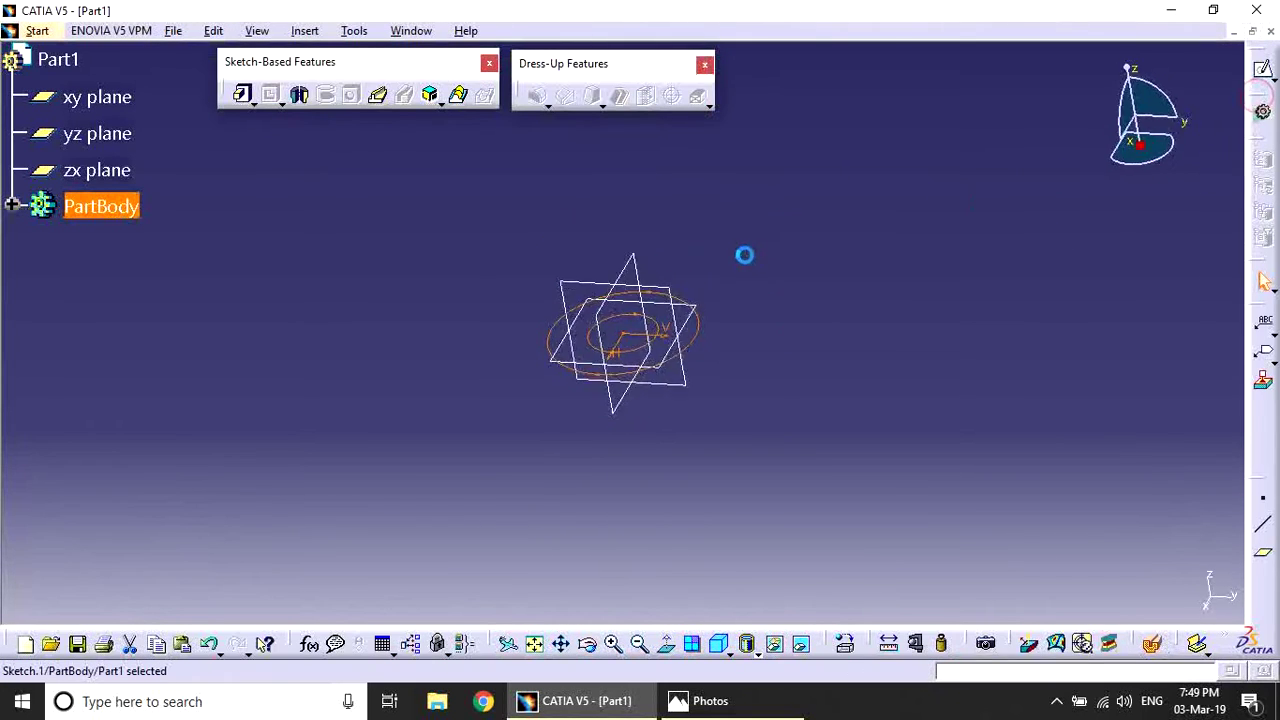
Pad the ring profile to a length of 36 mm, checking the height against the reference drawing in Photos.
click(241, 97)
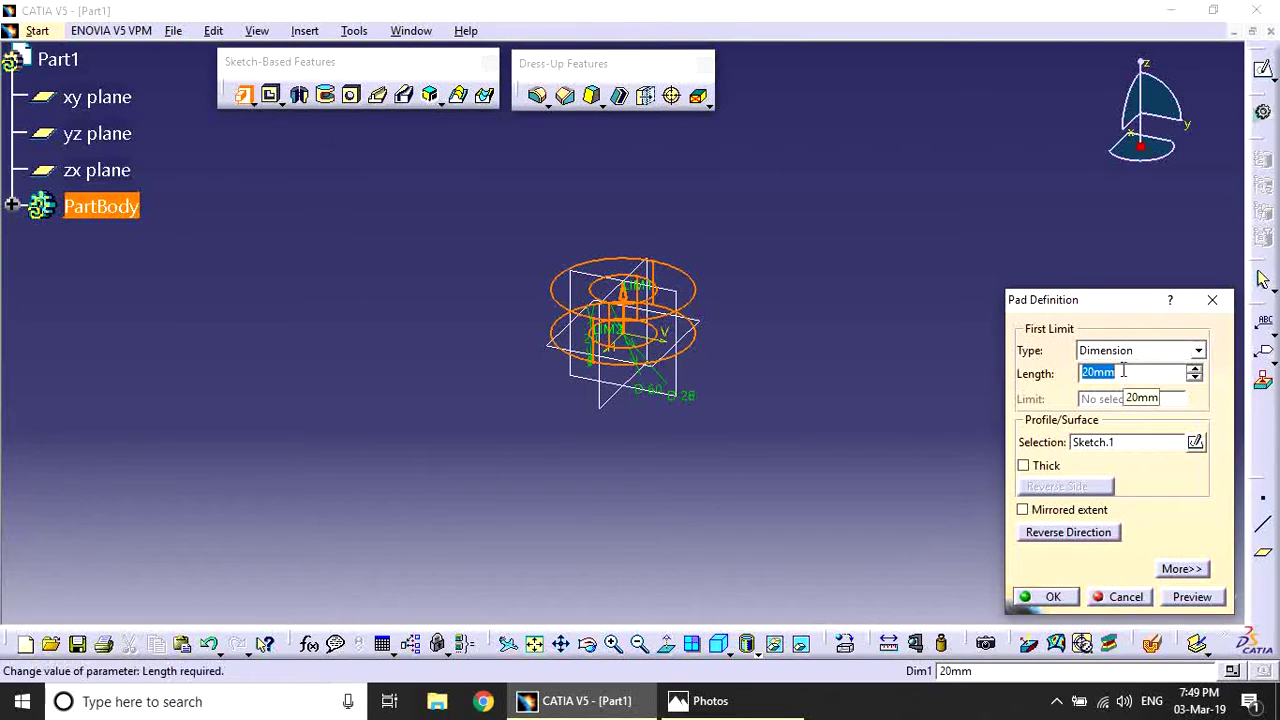
text(36)
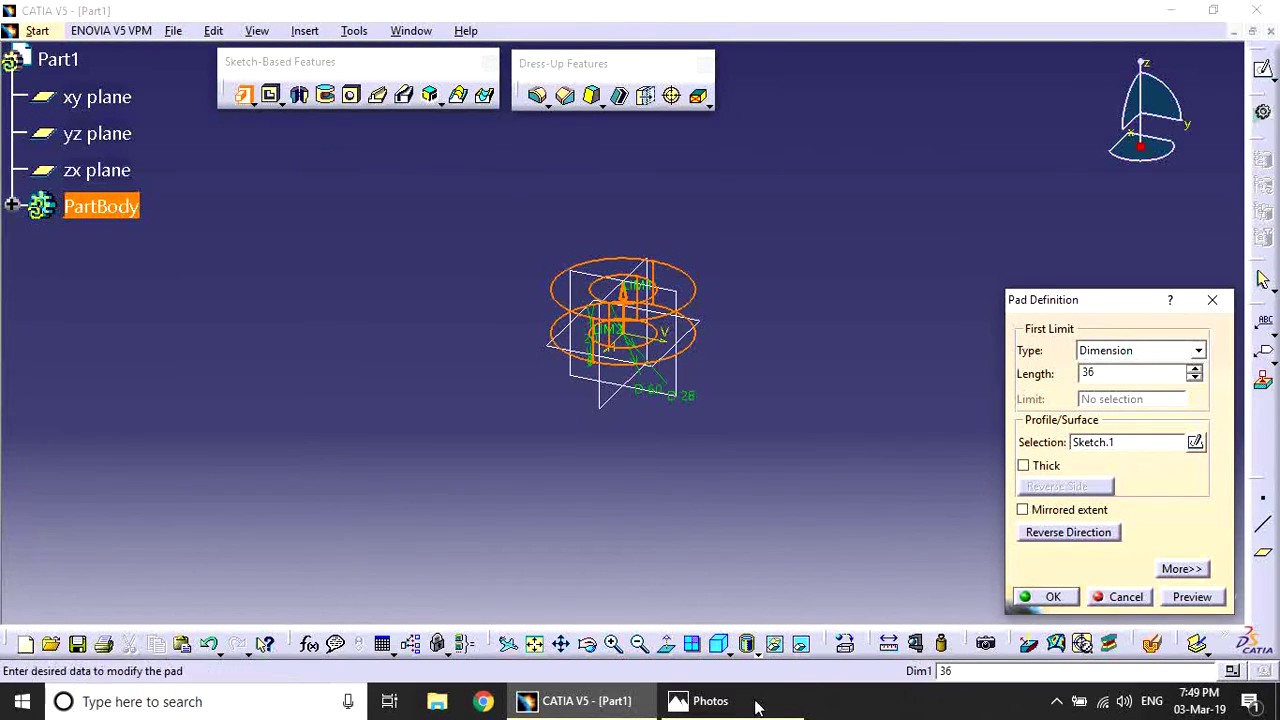
click(757, 703)
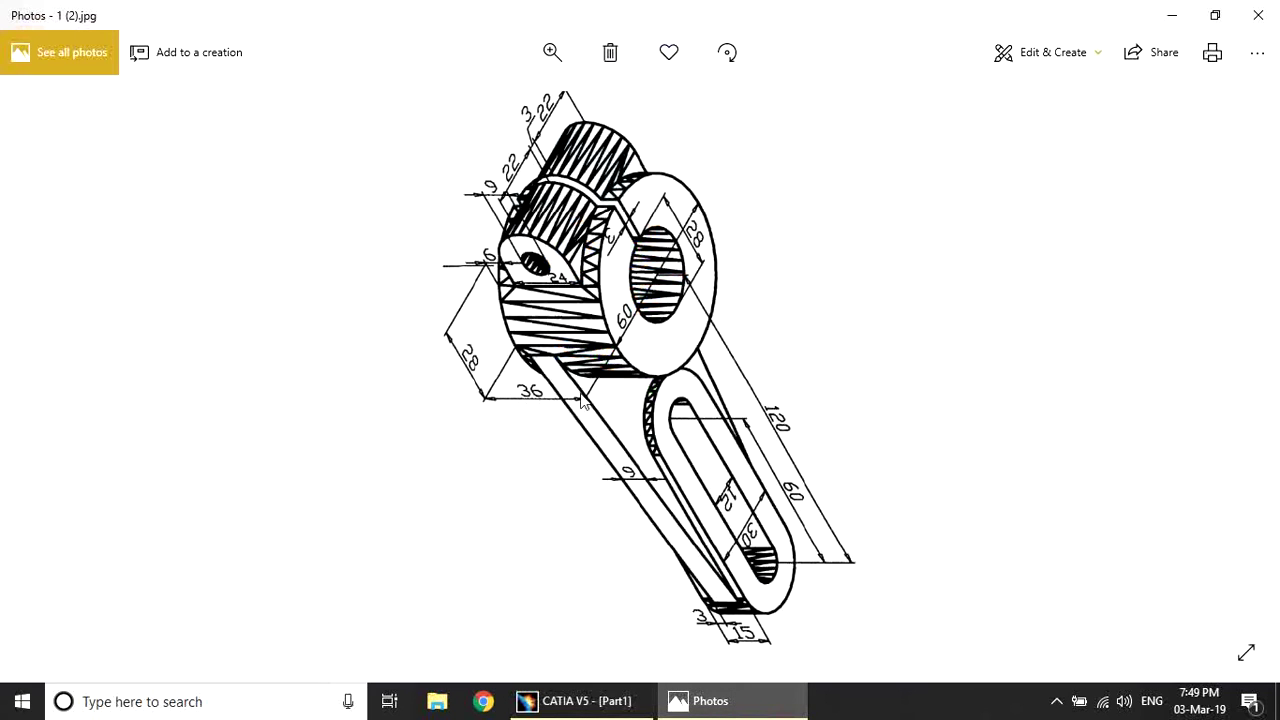
click(580, 701)
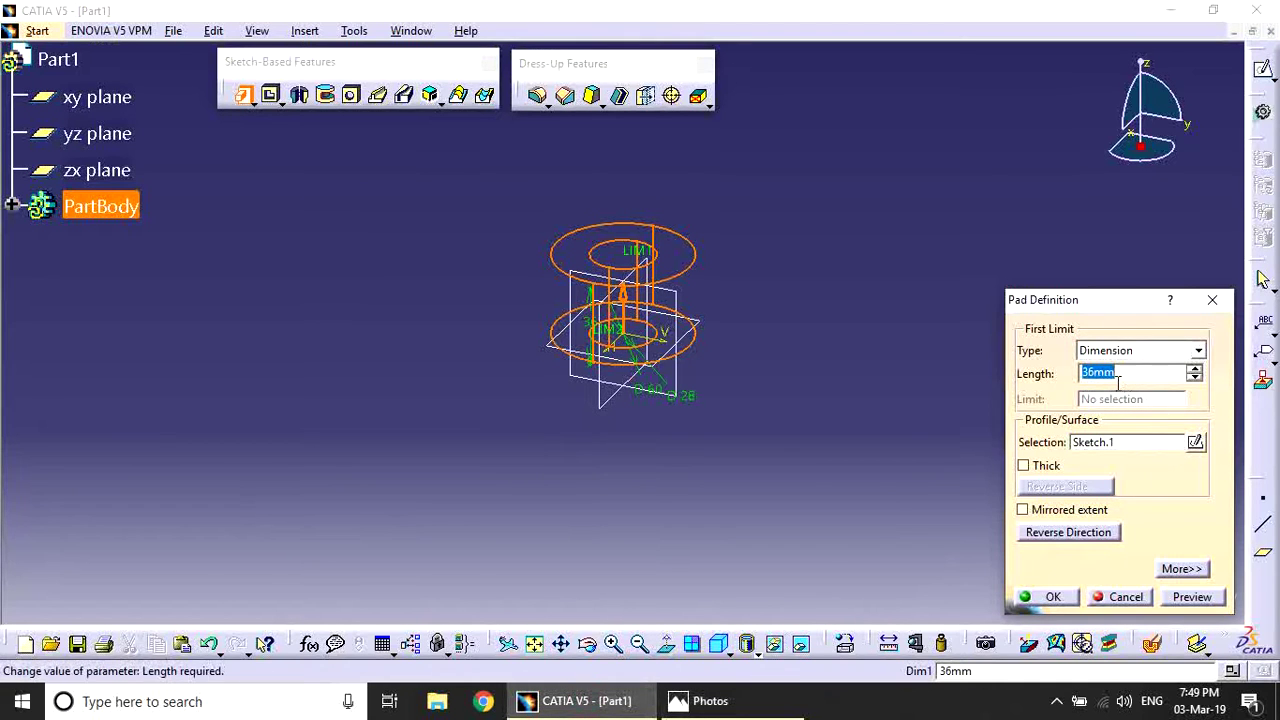
click(1050, 598)
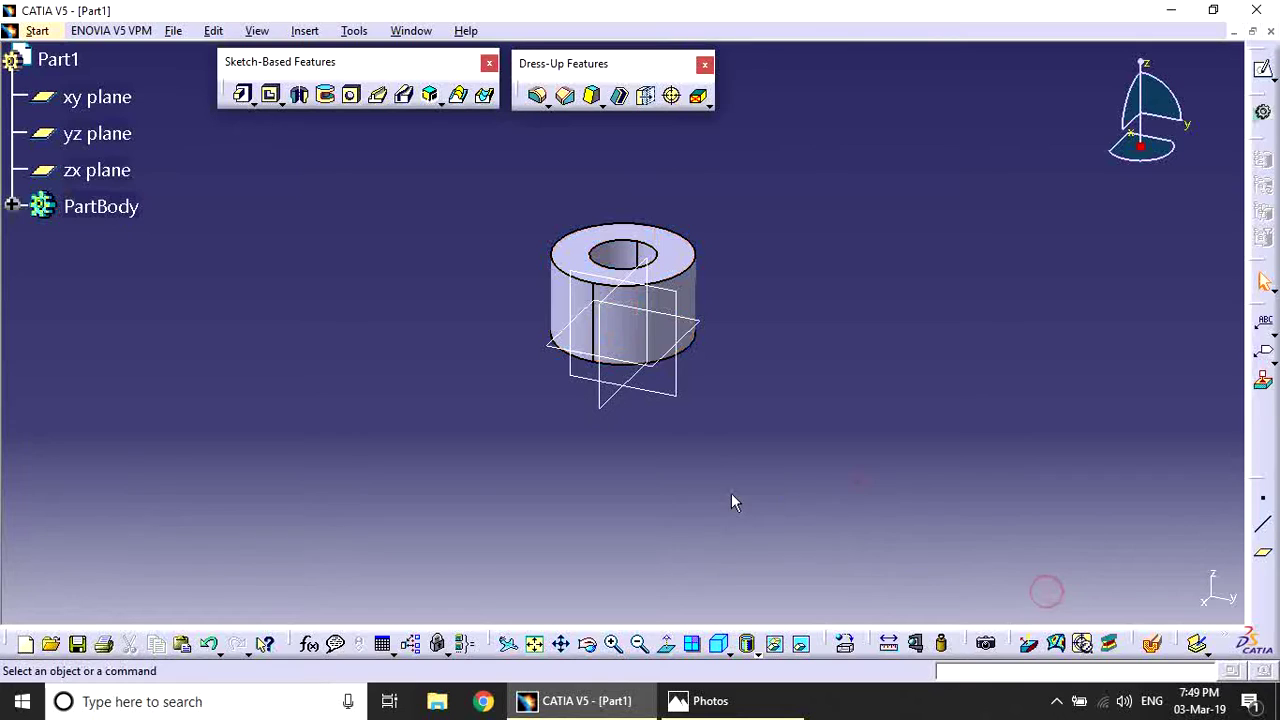
Sketch a horizontal elongated hole on the xy plane beside the ring, about 112 mm between arc centres and about 15 mm in radius.
click(718, 643)
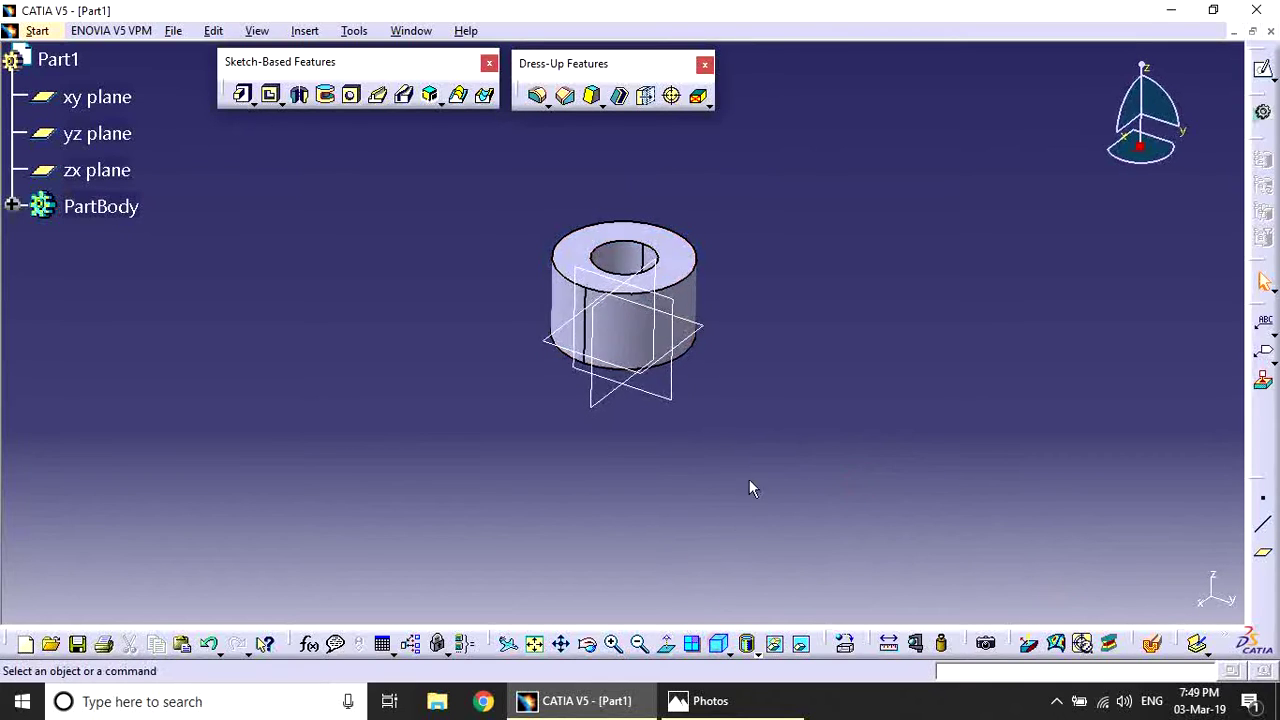
middle_drag(794, 386, 650, 385)
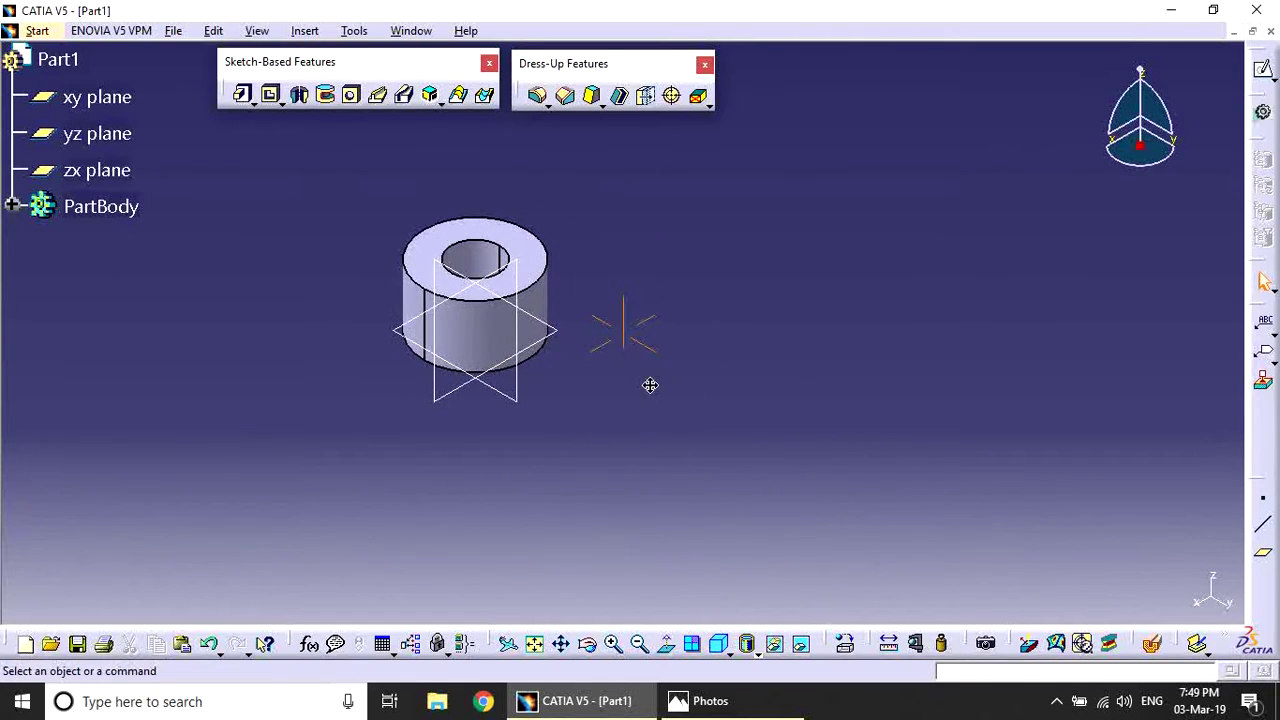
click(552, 334)
key(alt+Tab)
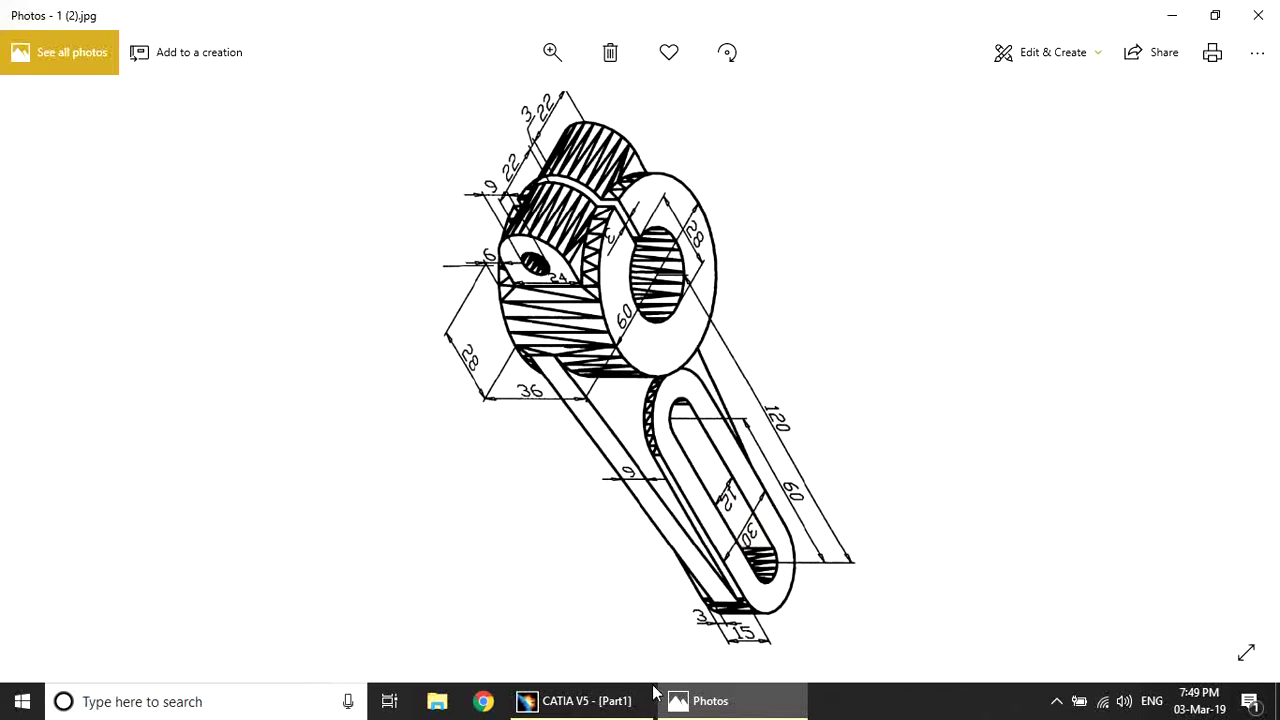
click(606, 700)
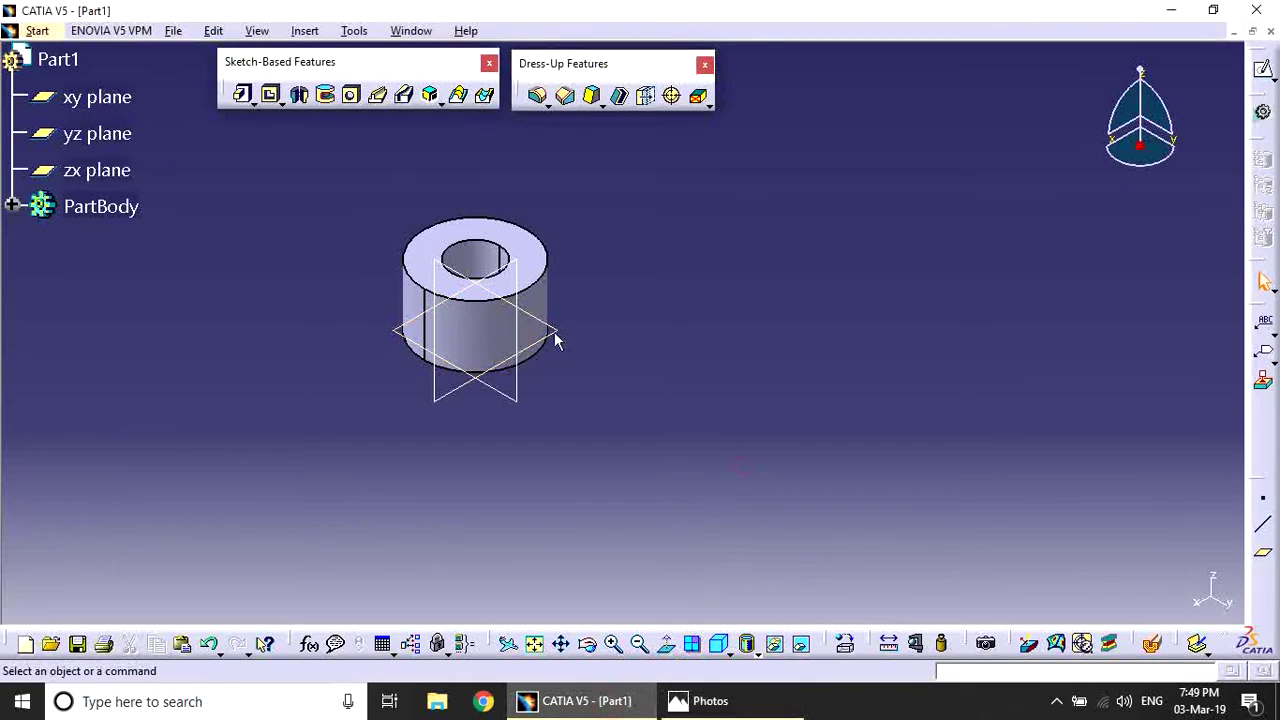
click(1263, 68)
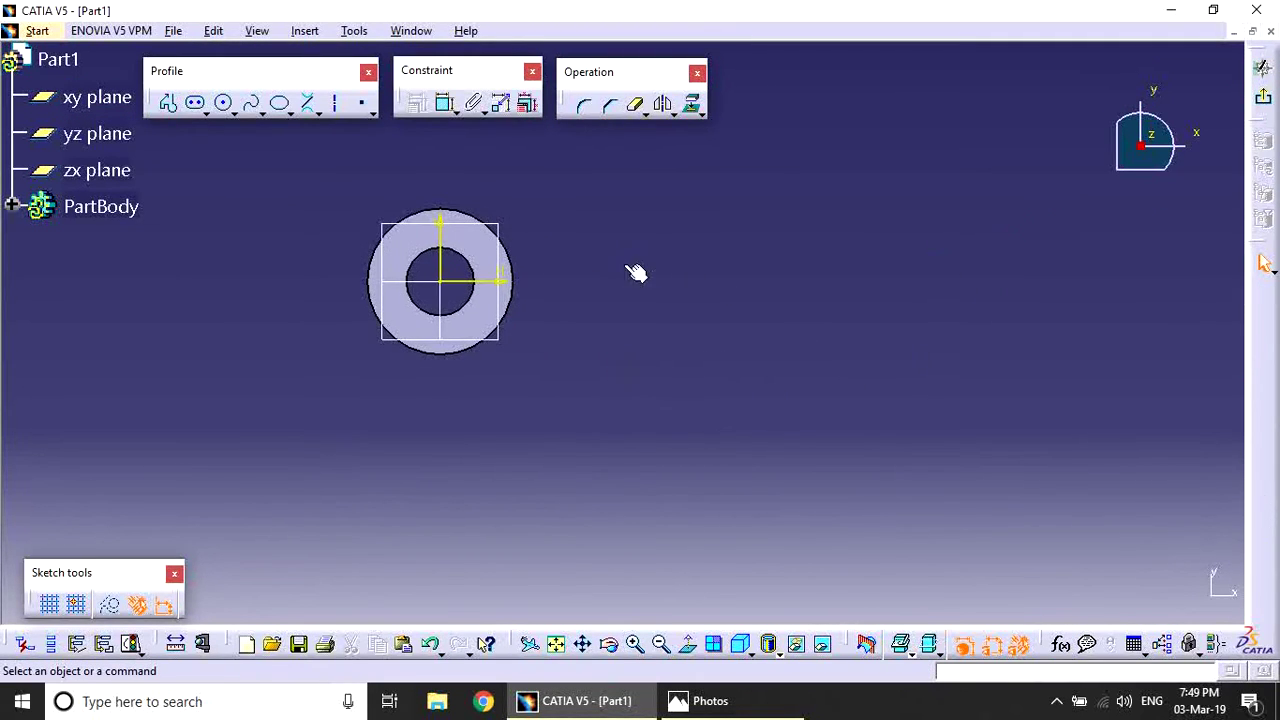
click(195, 103)
click(645, 284)
click(915, 282)
click(940, 330)
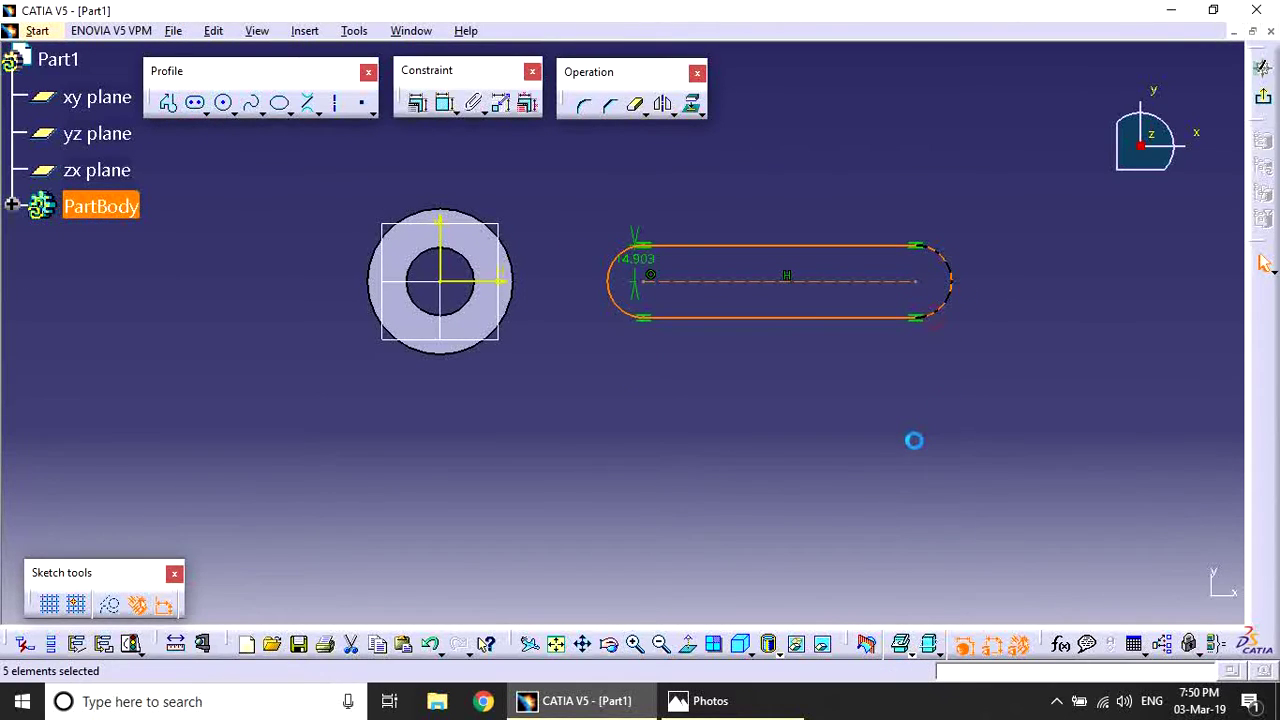
Set the end radius of the elongated profile to 15 mm.
double_click(624, 259)
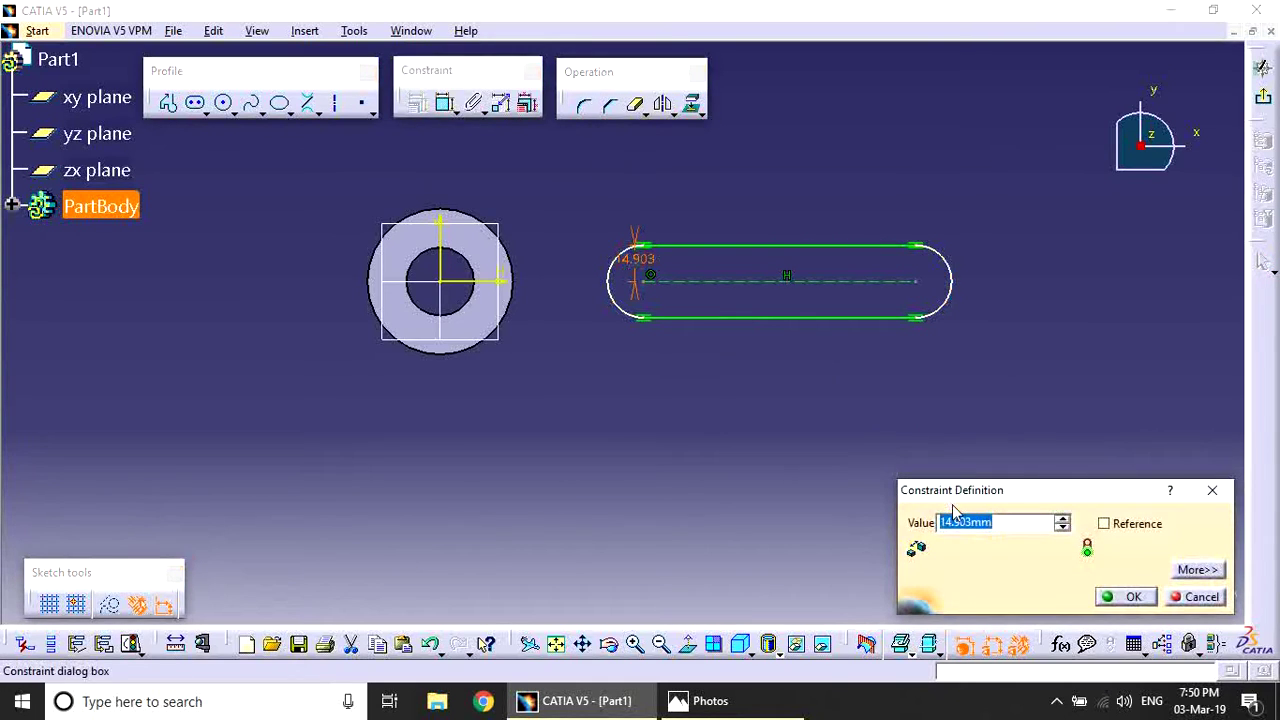
text(15)
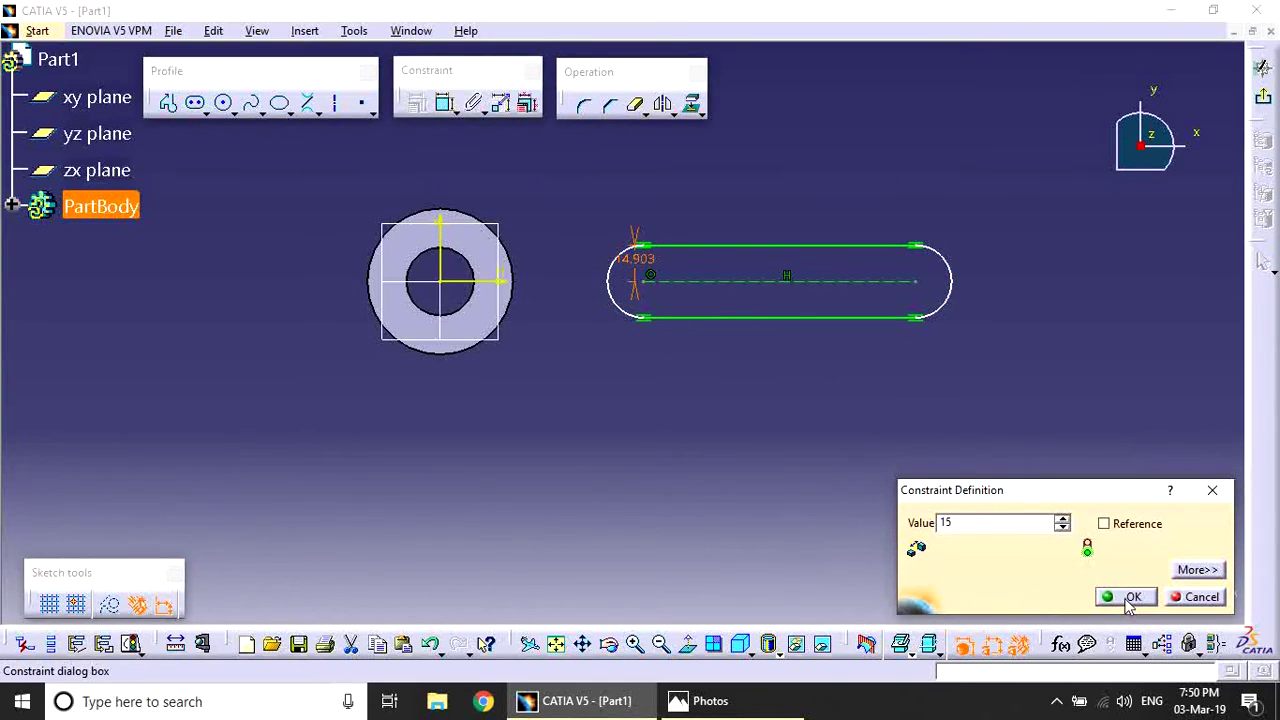
click(1129, 598)
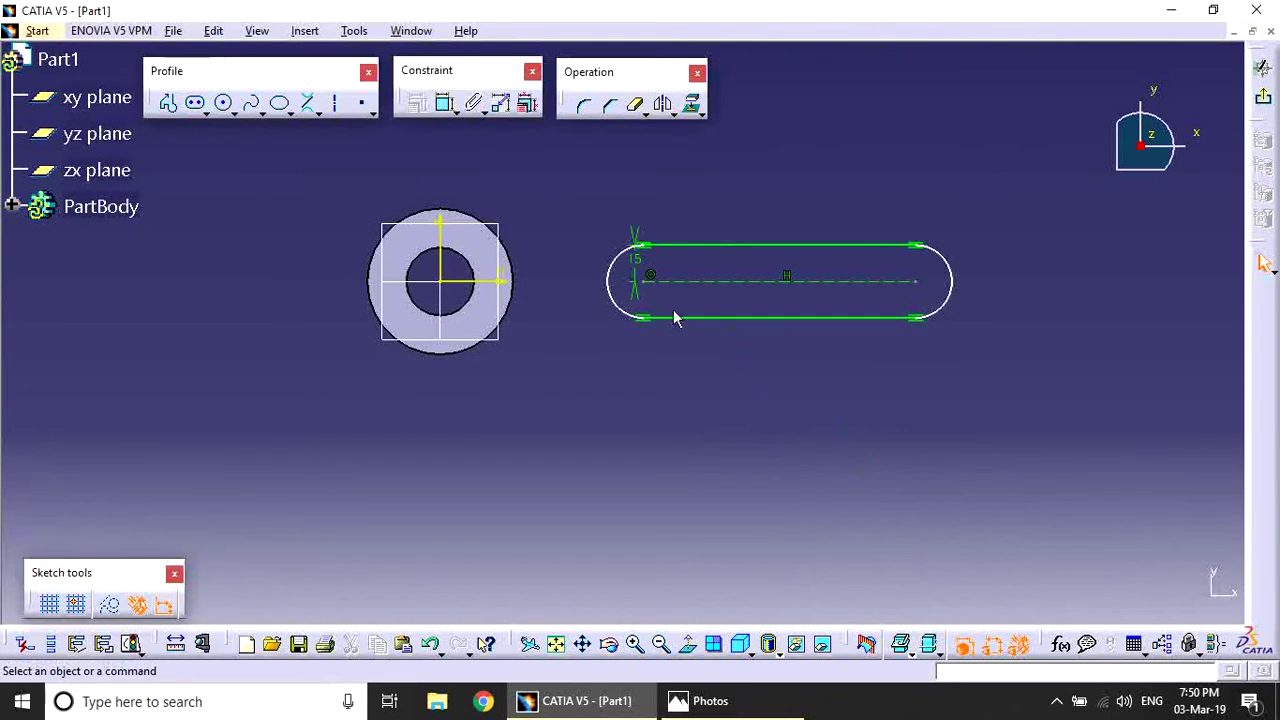
Dimension the centreline of the elongated profile with a length of 60 mm.
click(446, 105)
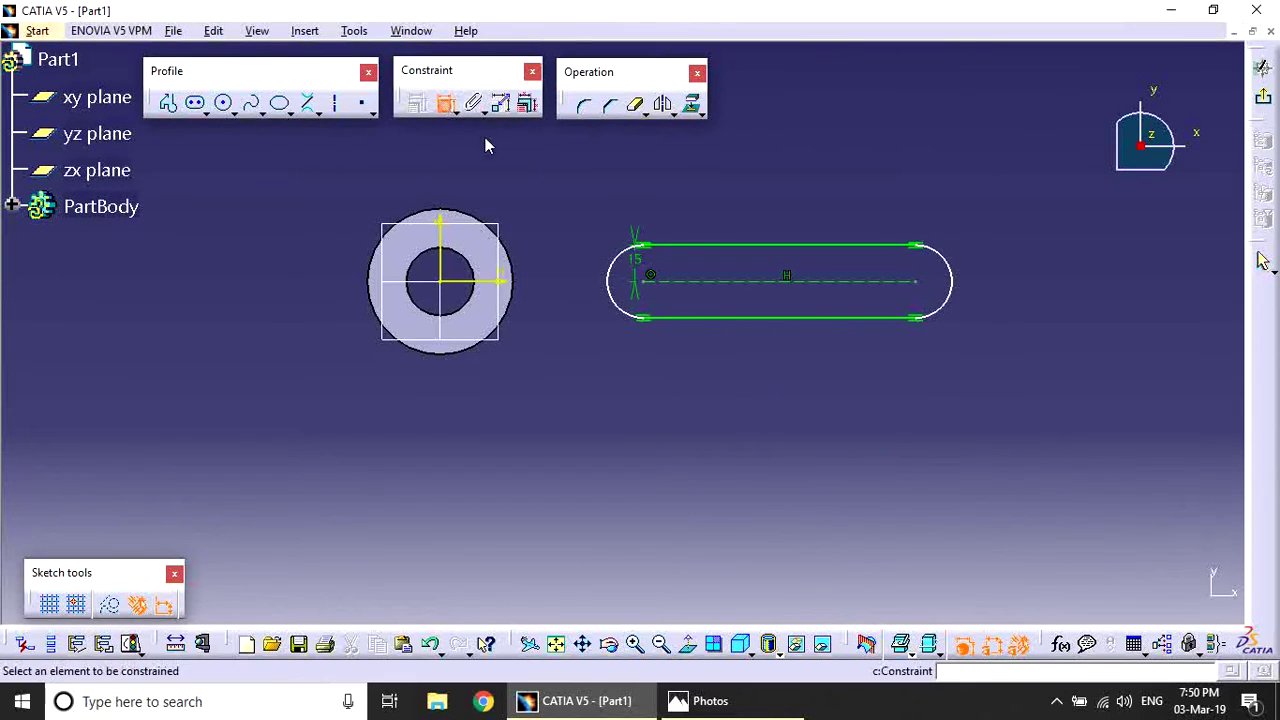
click(731, 280)
click(757, 376)
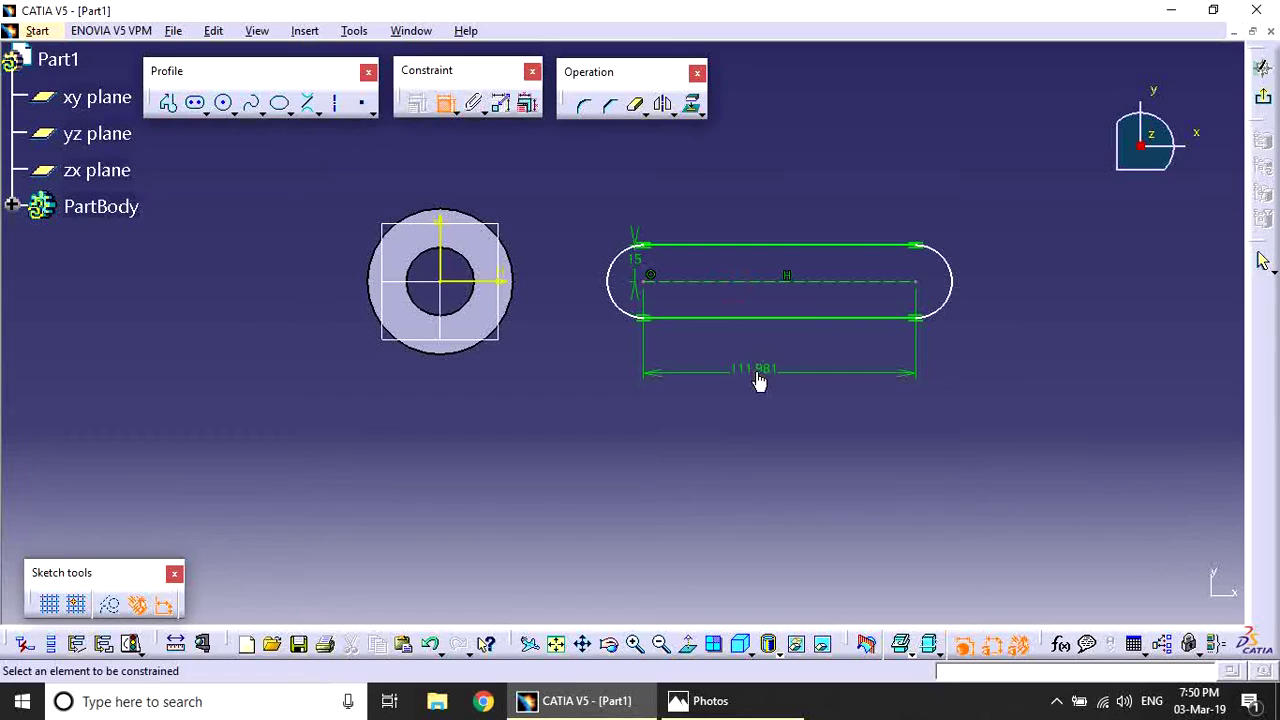
double_click(760, 368)
text(60)
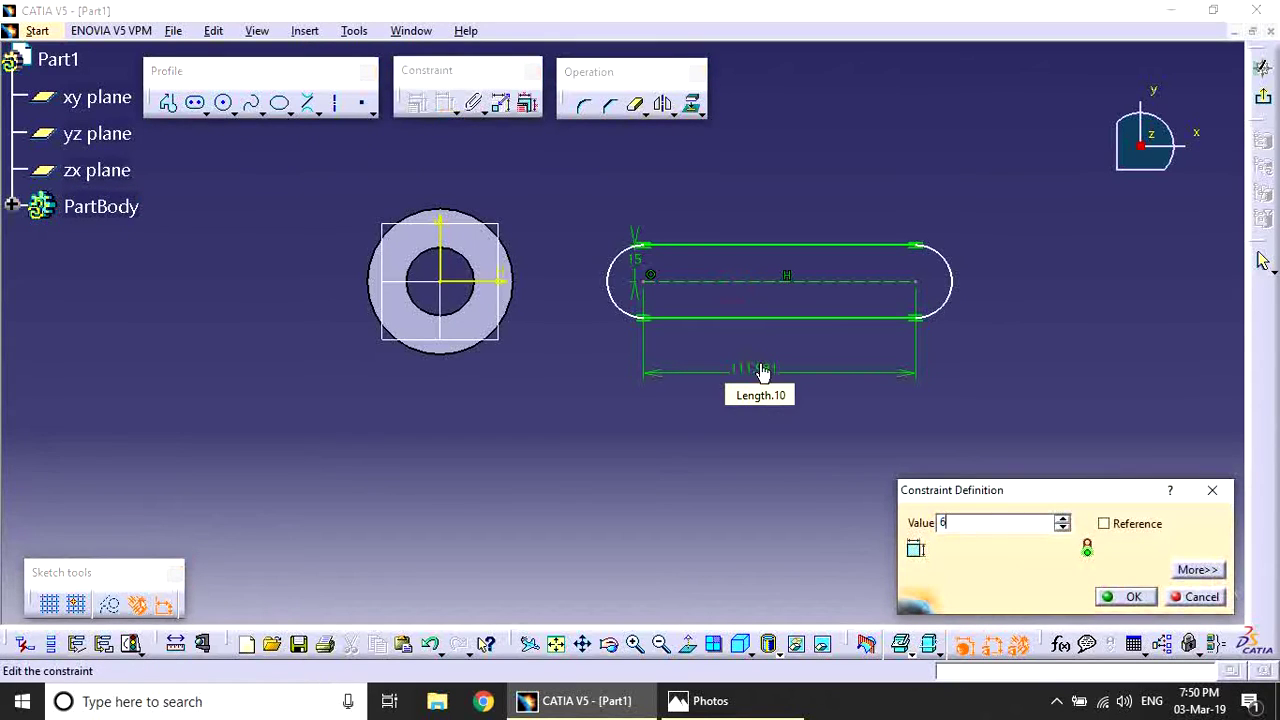
key(Return)
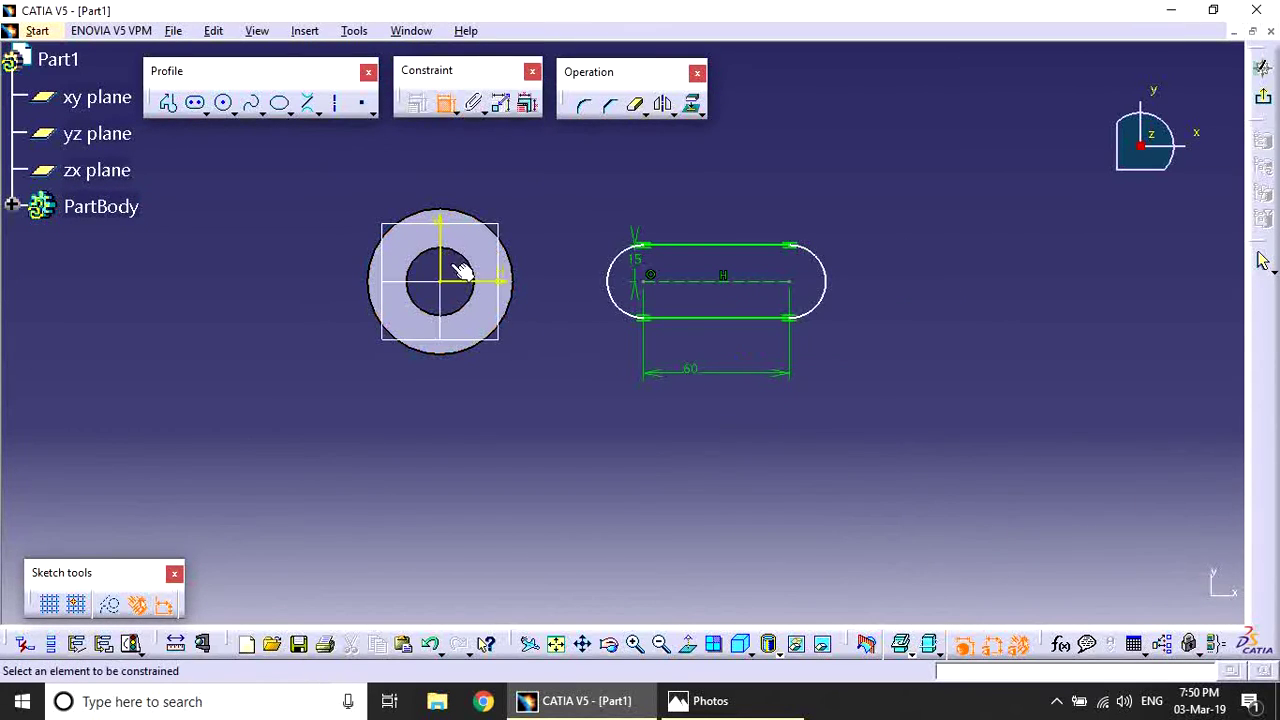
Dimension the horizontal distance from the ring's vertical axis to the elongated profile's far arc centre as 120 mm.
click(438, 220)
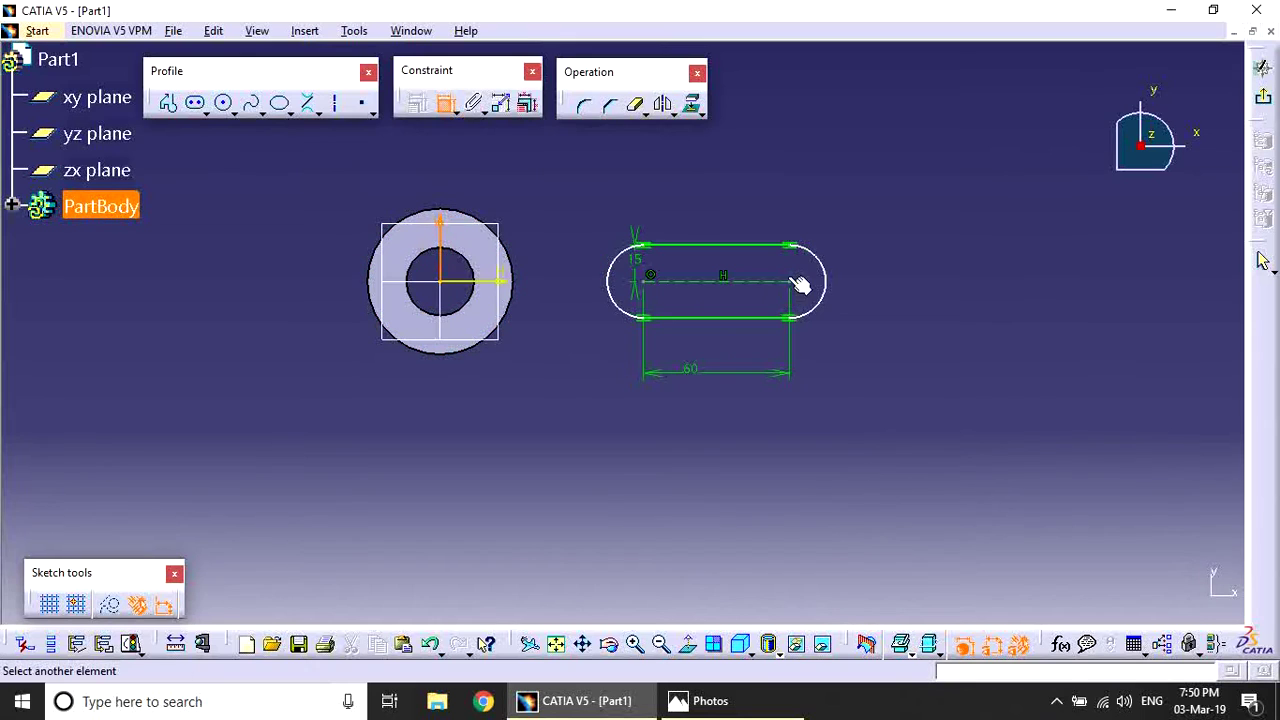
click(790, 283)
click(606, 416)
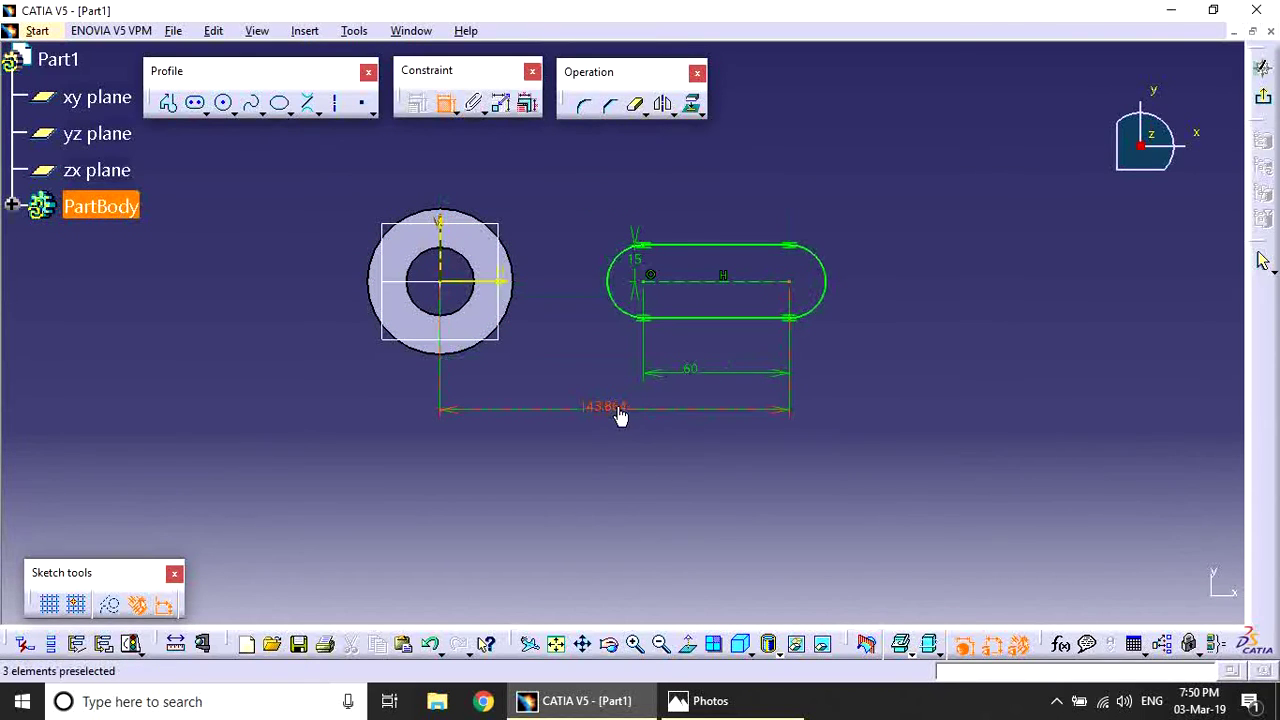
double_click(615, 408)
text(120mm)
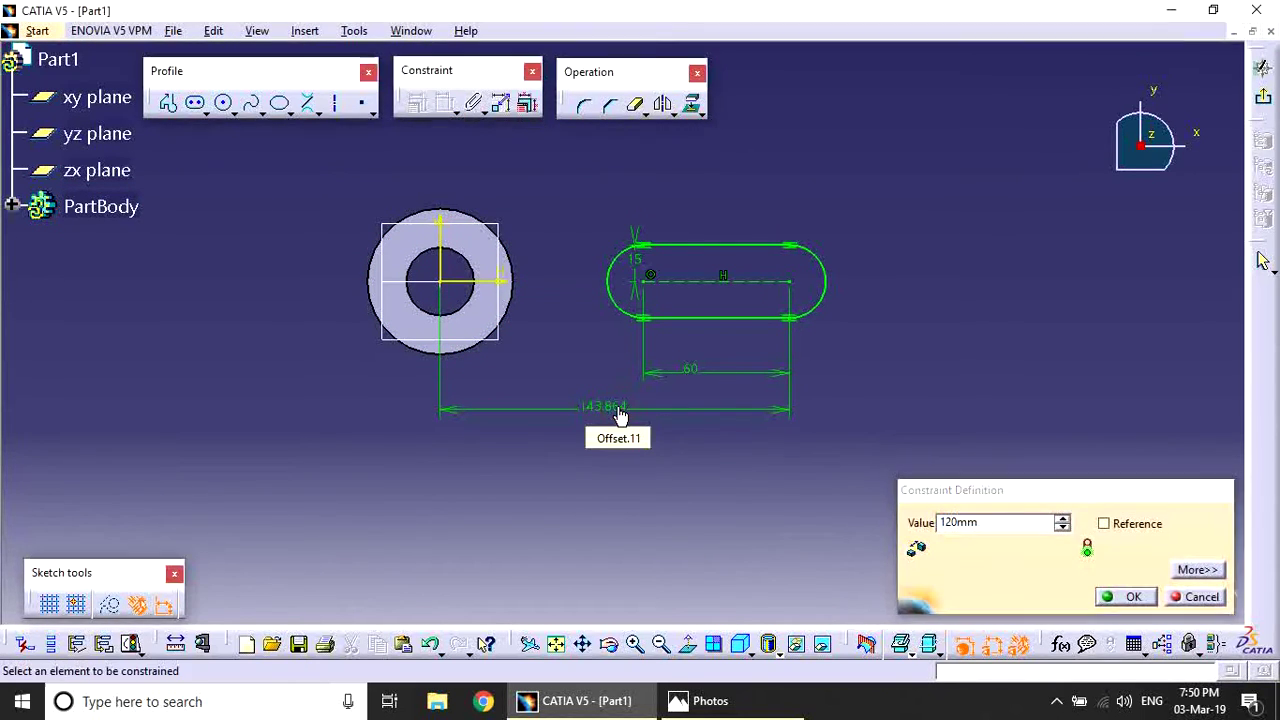
key(Return)
Consult the reference drawing in Photos and sketch an inner elongated hole on the outer profile's arc centres, about 9 mm in radius.
click(712, 701)
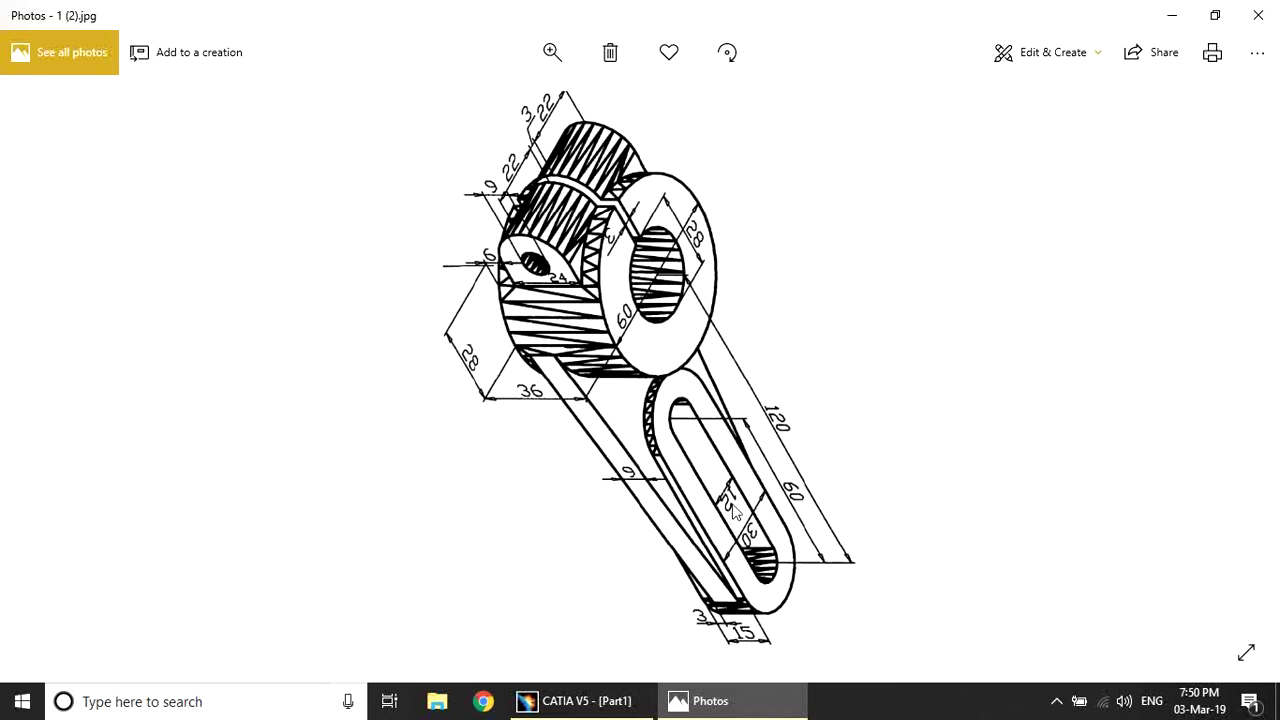
click(575, 701)
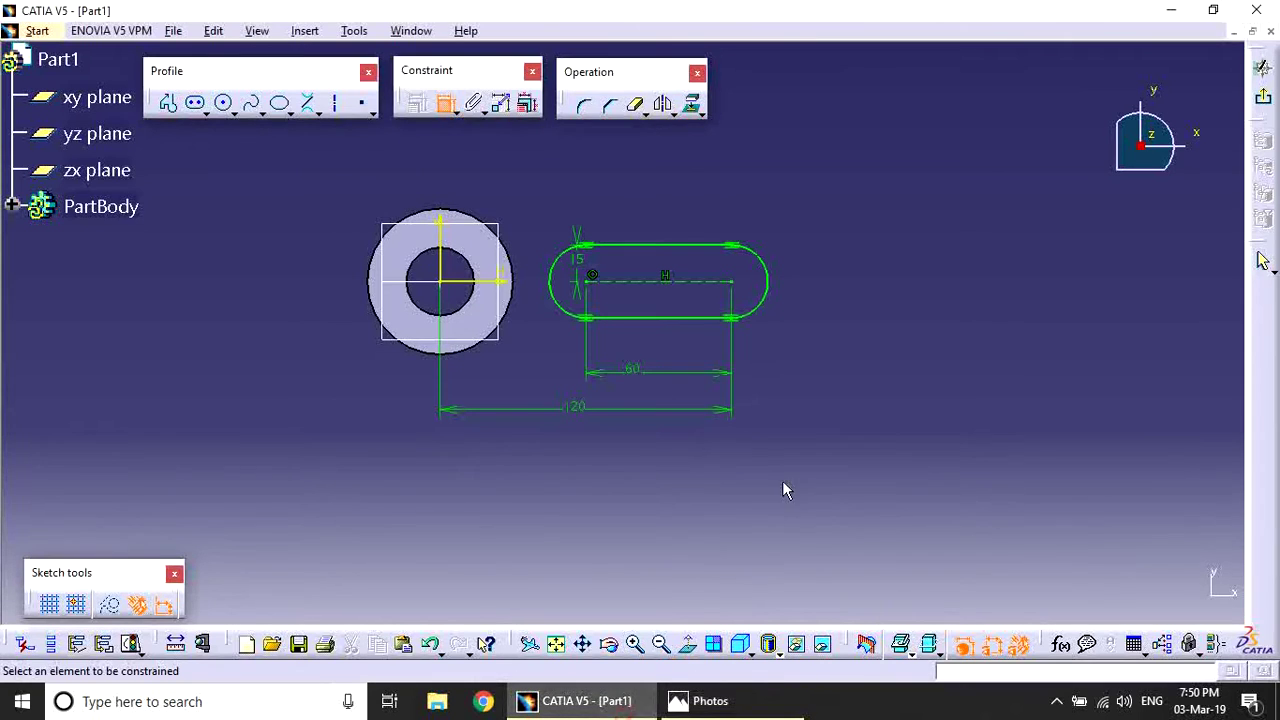
click(445, 103)
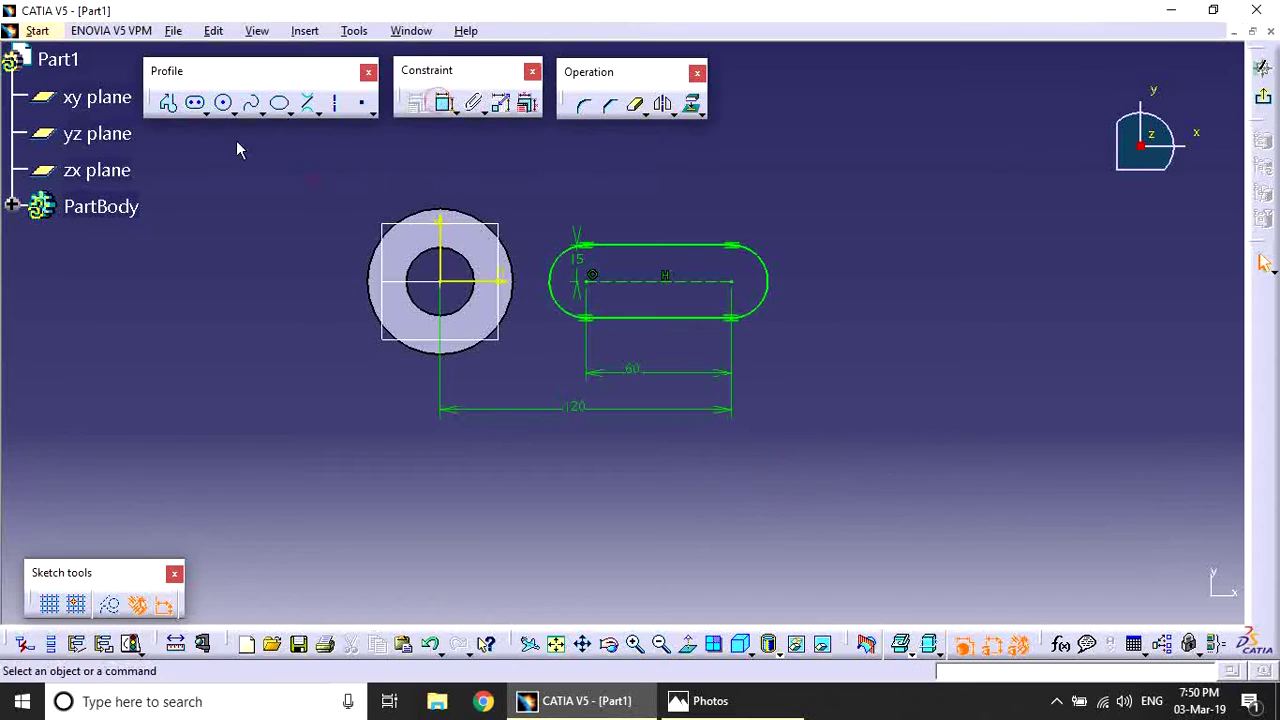
click(197, 104)
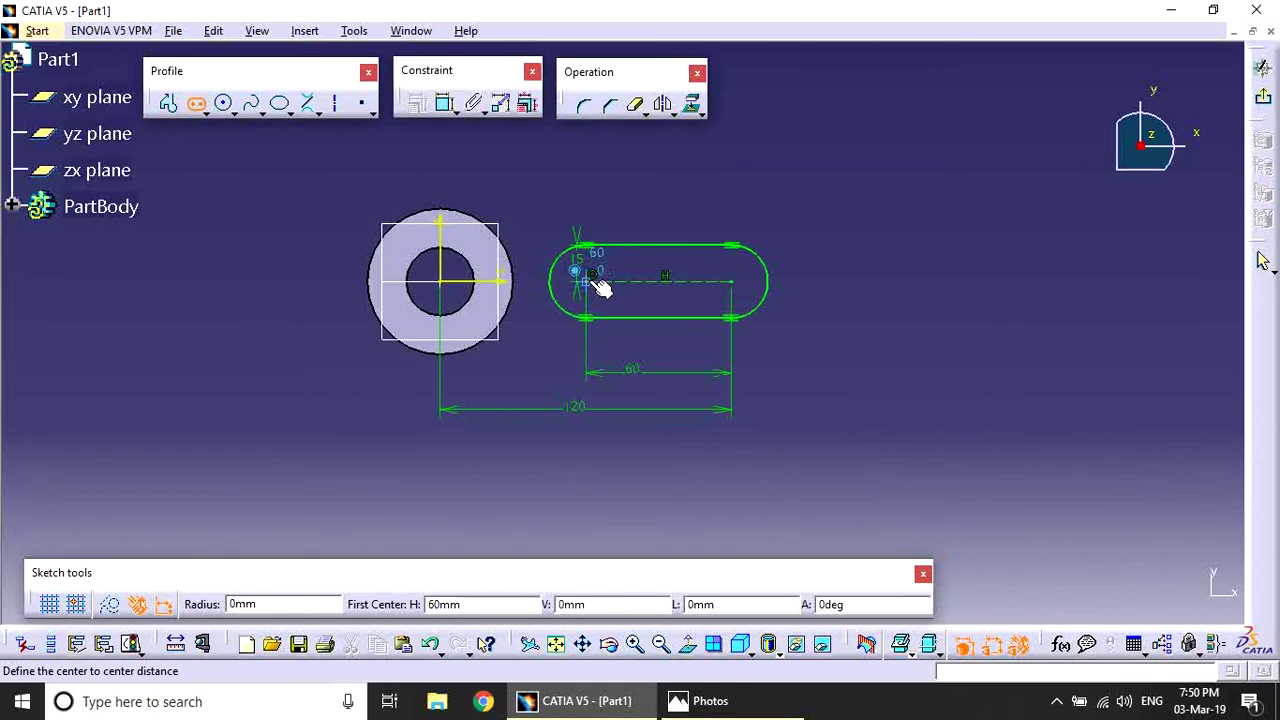
click(592, 276)
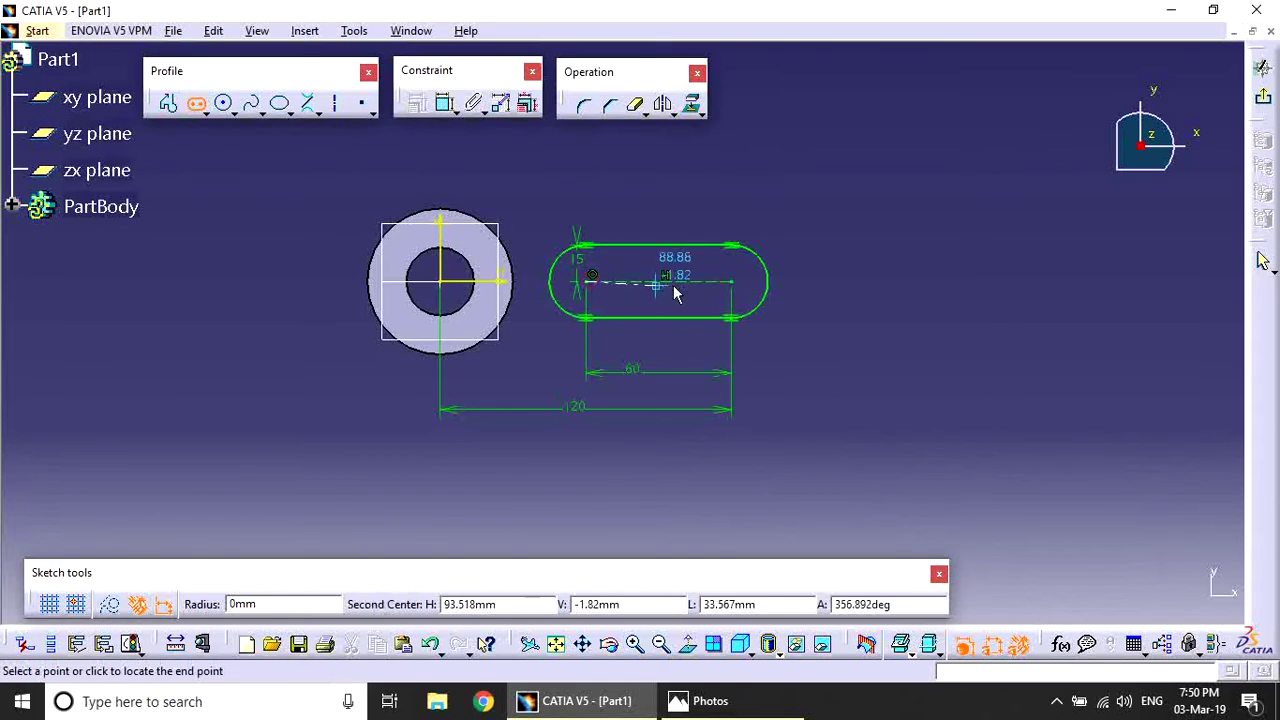
click(737, 285)
click(755, 282)
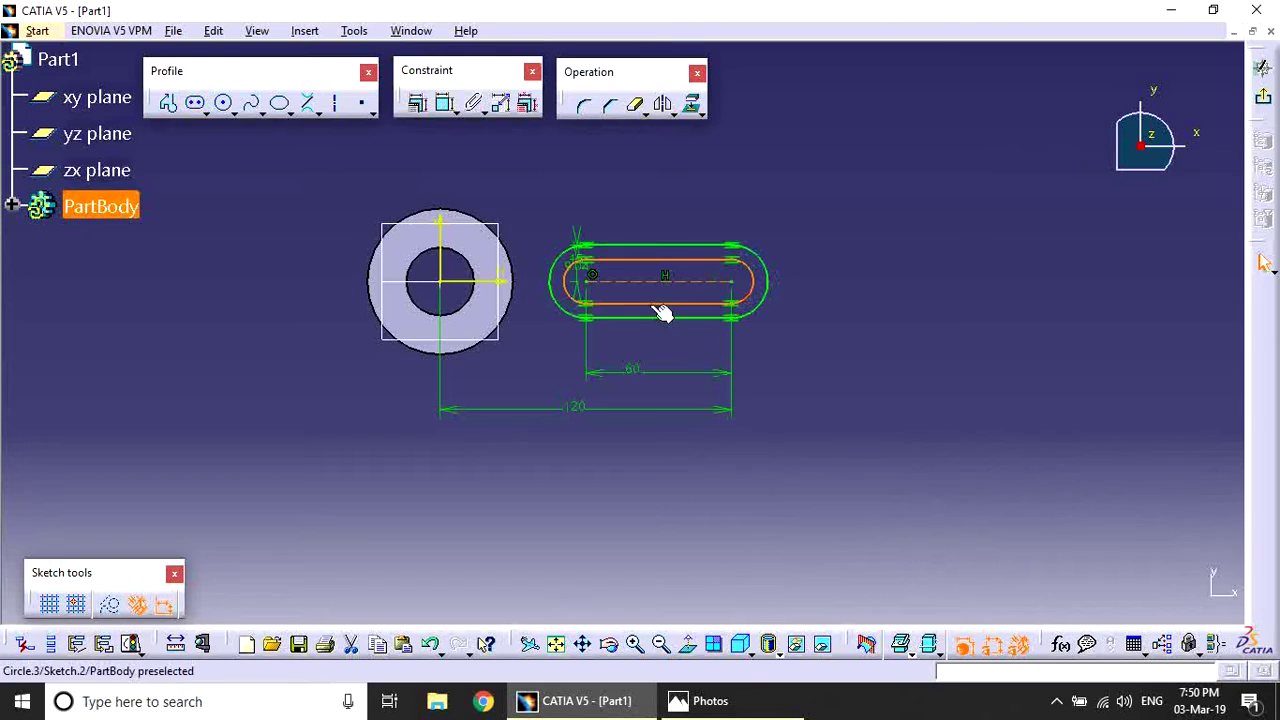
Set the end radius of the inner elongated profile to 6 mm.
mouse_move(658, 310)
ctrl+middle_down()
mouse_move(649, 303)
mouse_move(774, 374)
mouse_move(652, 318)
ctrl+middle_up()
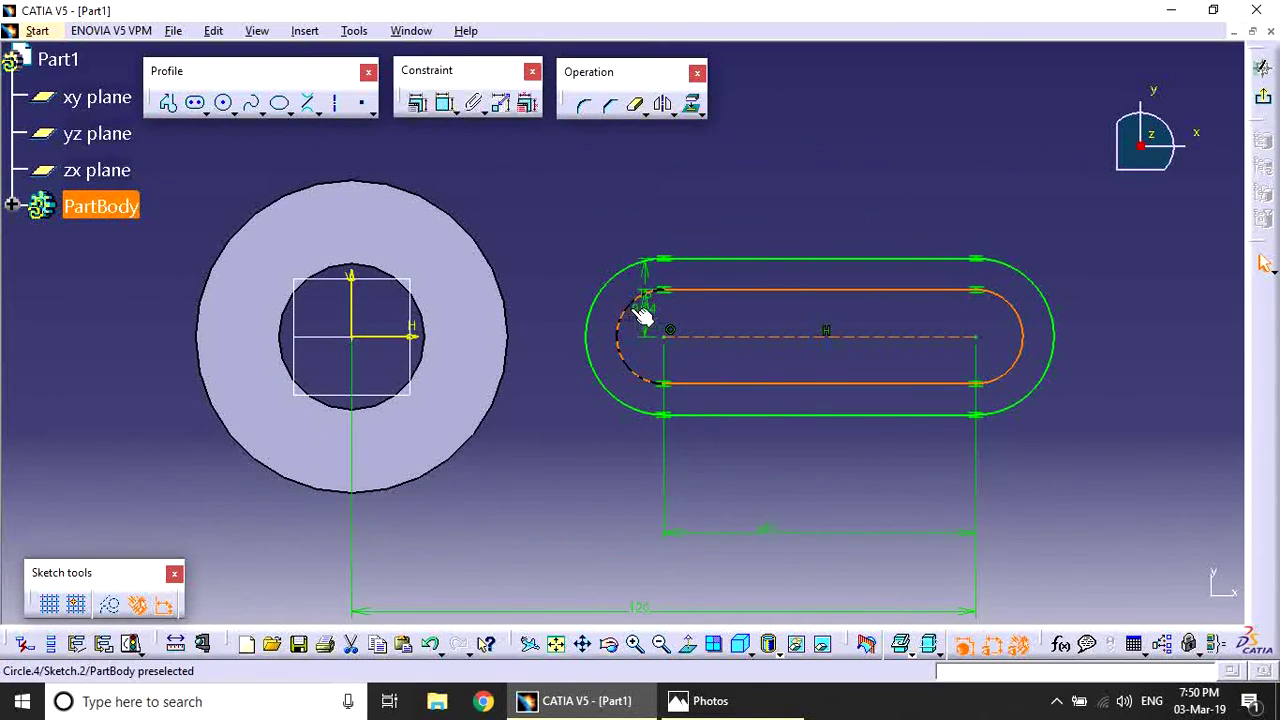
double_click(648, 312)
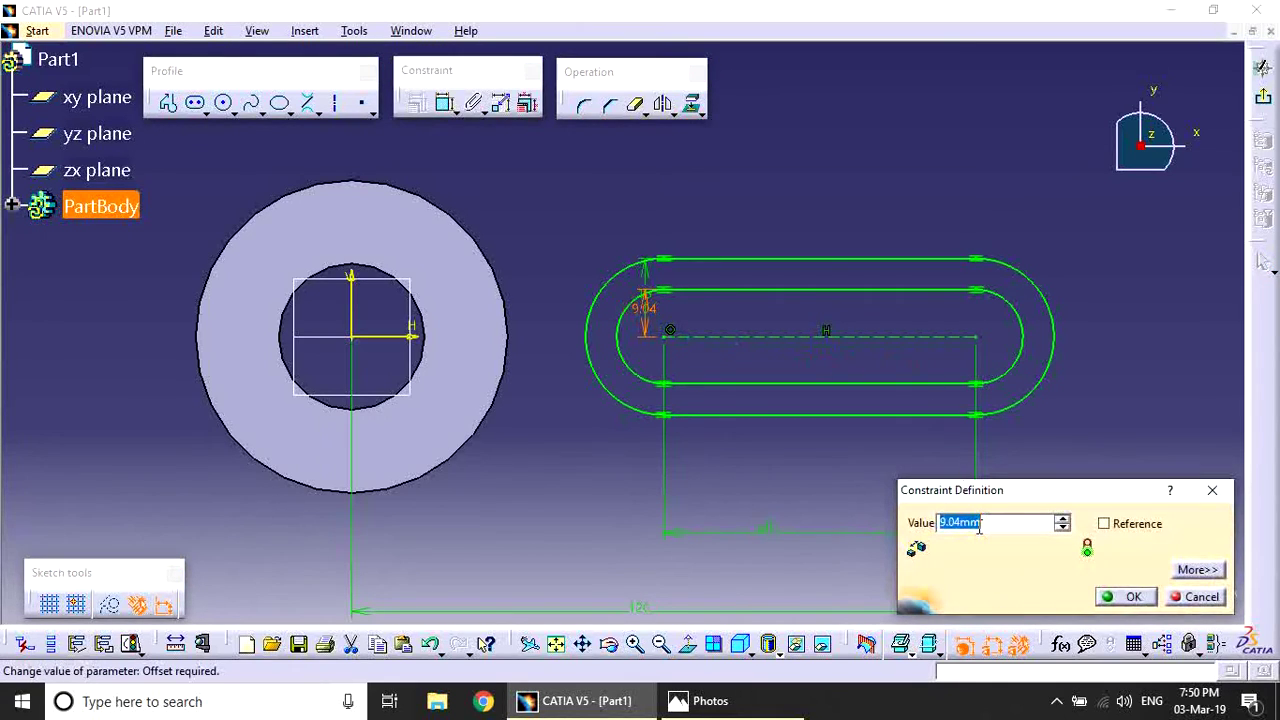
text(6)
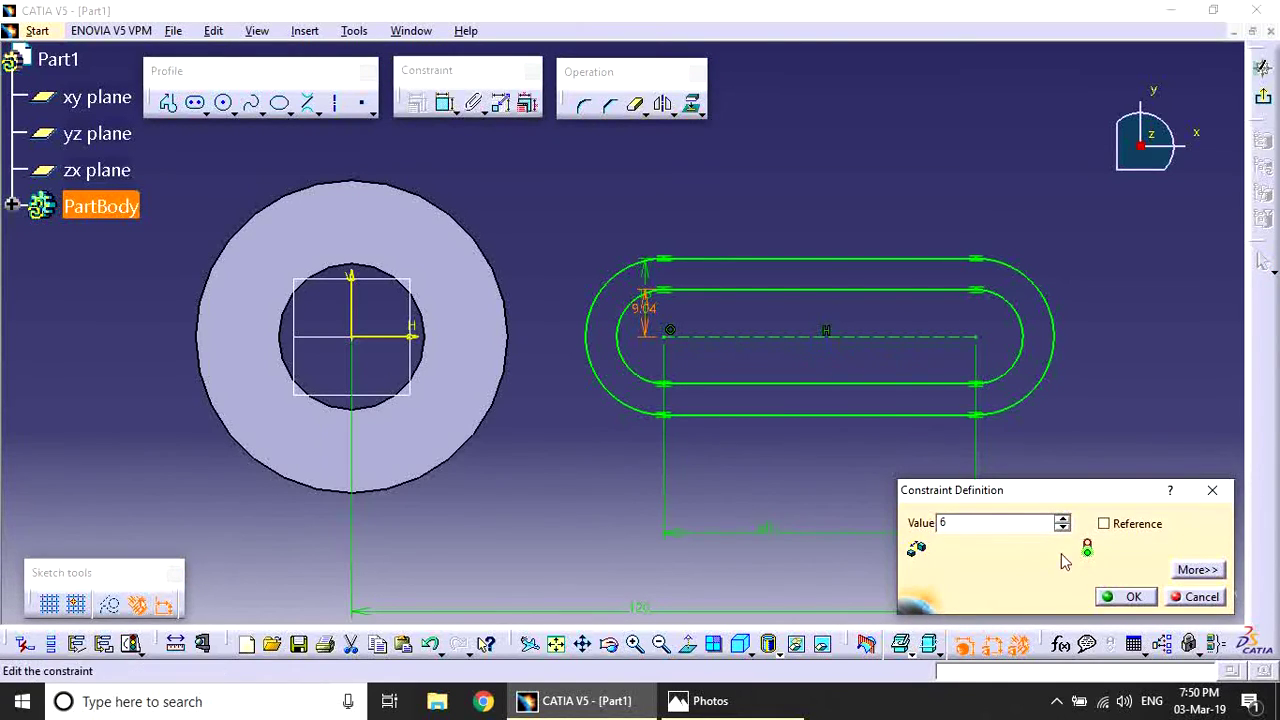
click(1134, 600)
mouse_move(1095, 404)
ctrl+middle_down()
mouse_move(1094, 451)
mouse_move(1003, 463)
ctrl+middle_up()
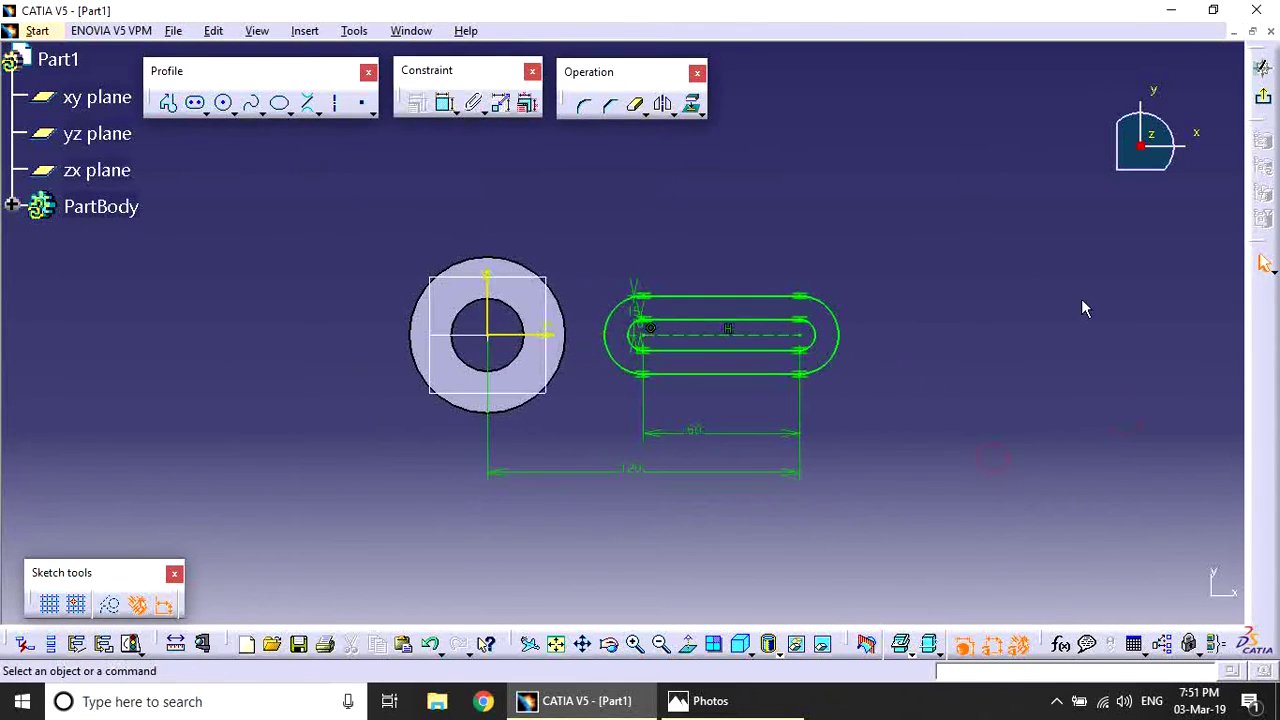
Exit the sketch and pad the slotted profile to a length of 15 mm, checking the thickness against the reference drawing in Photos.
click(1263, 67)
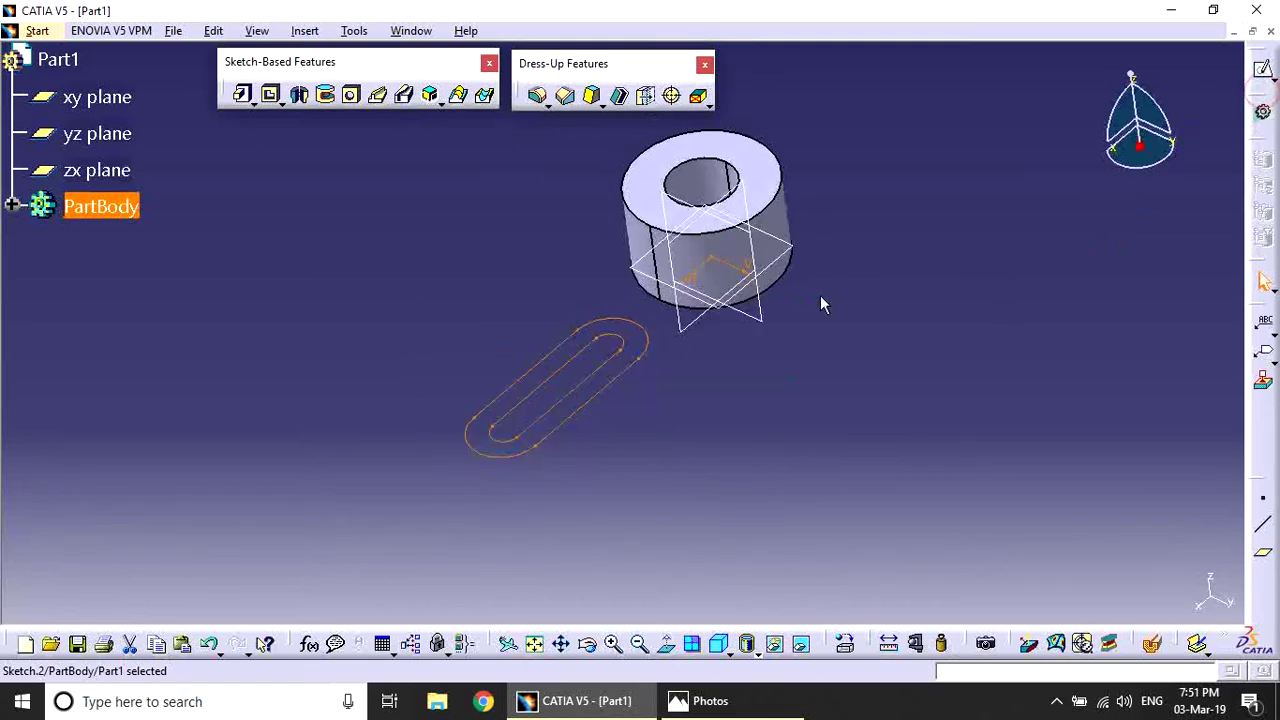
click(242, 95)
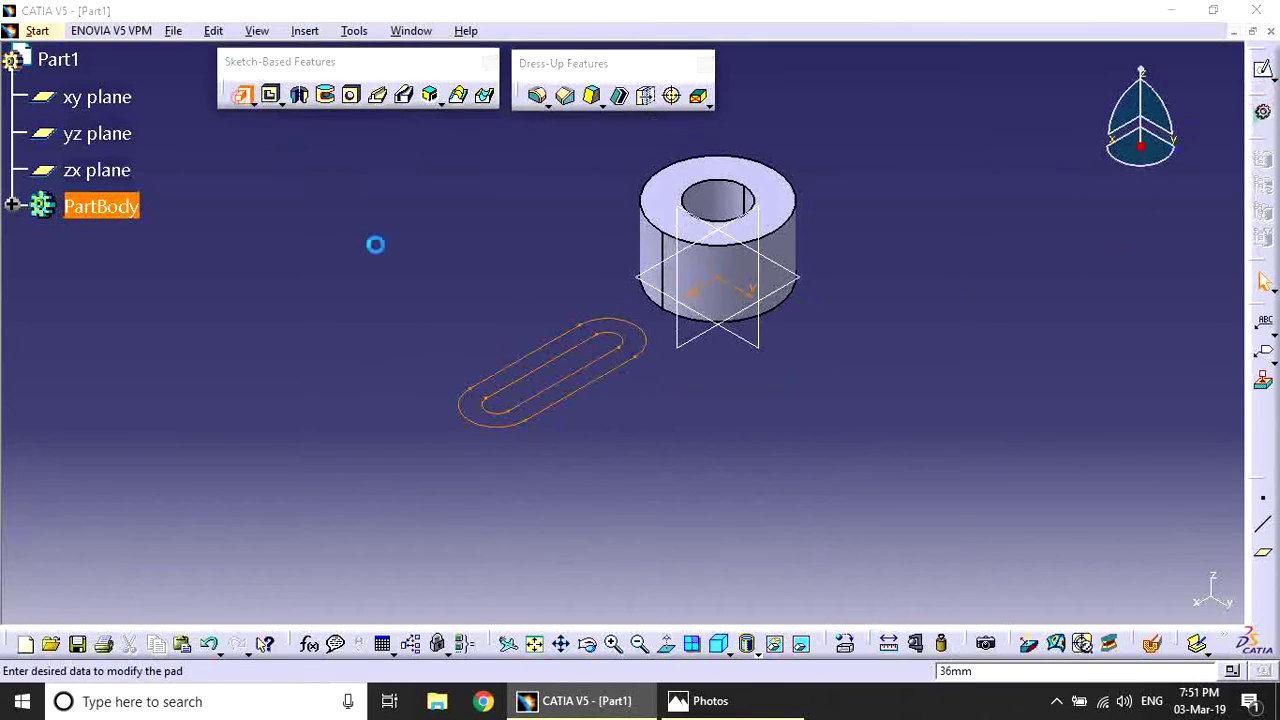
click(571, 394)
key(alt+Tab)
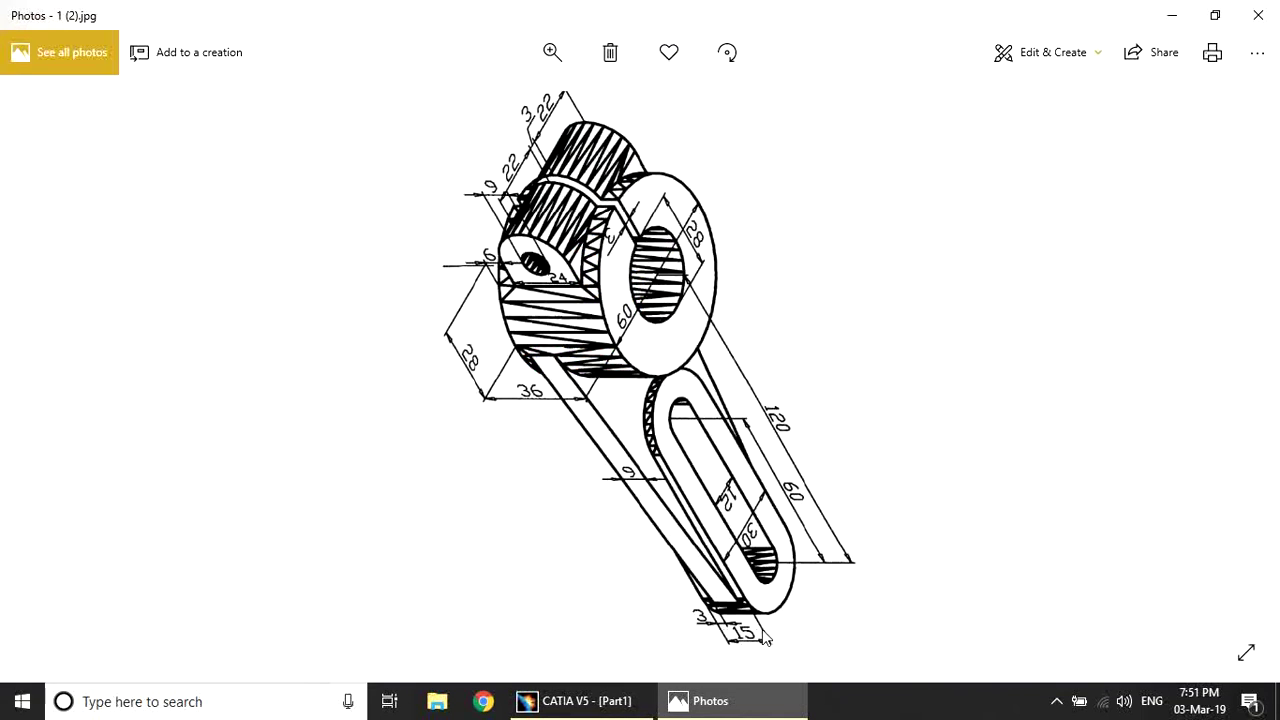
click(612, 703)
text(15)
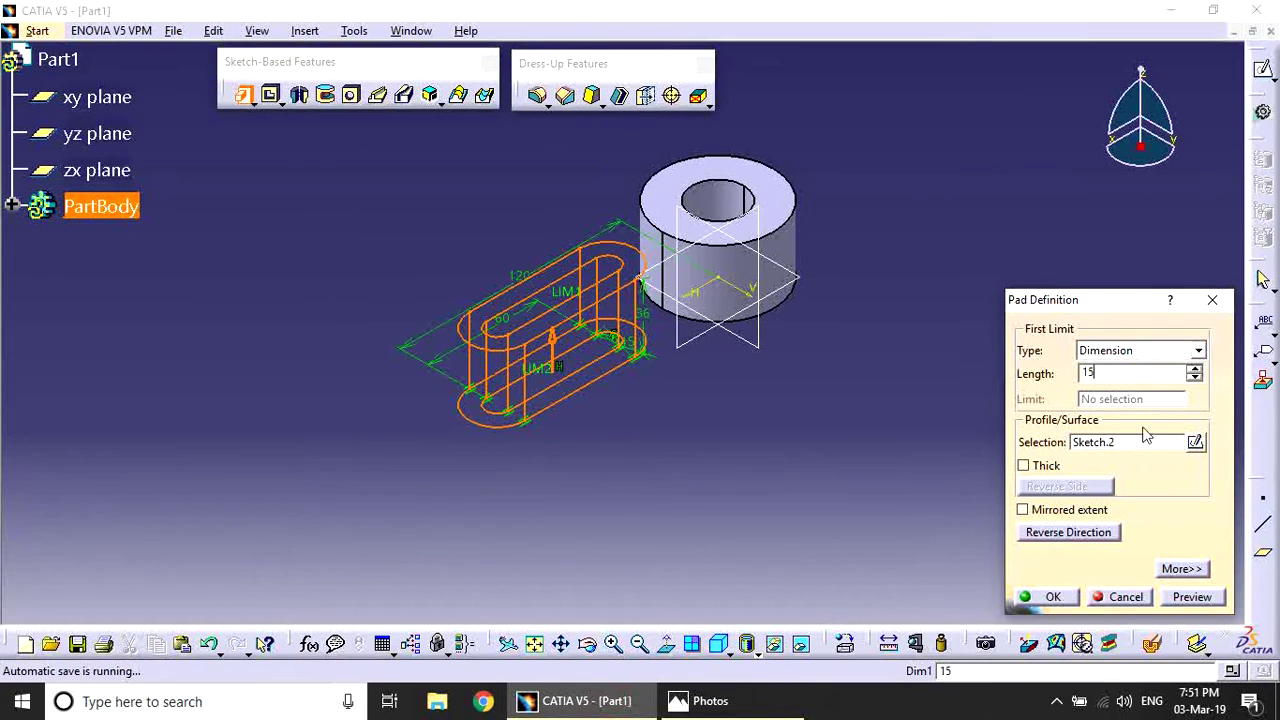
click(1190, 598)
click(1051, 597)
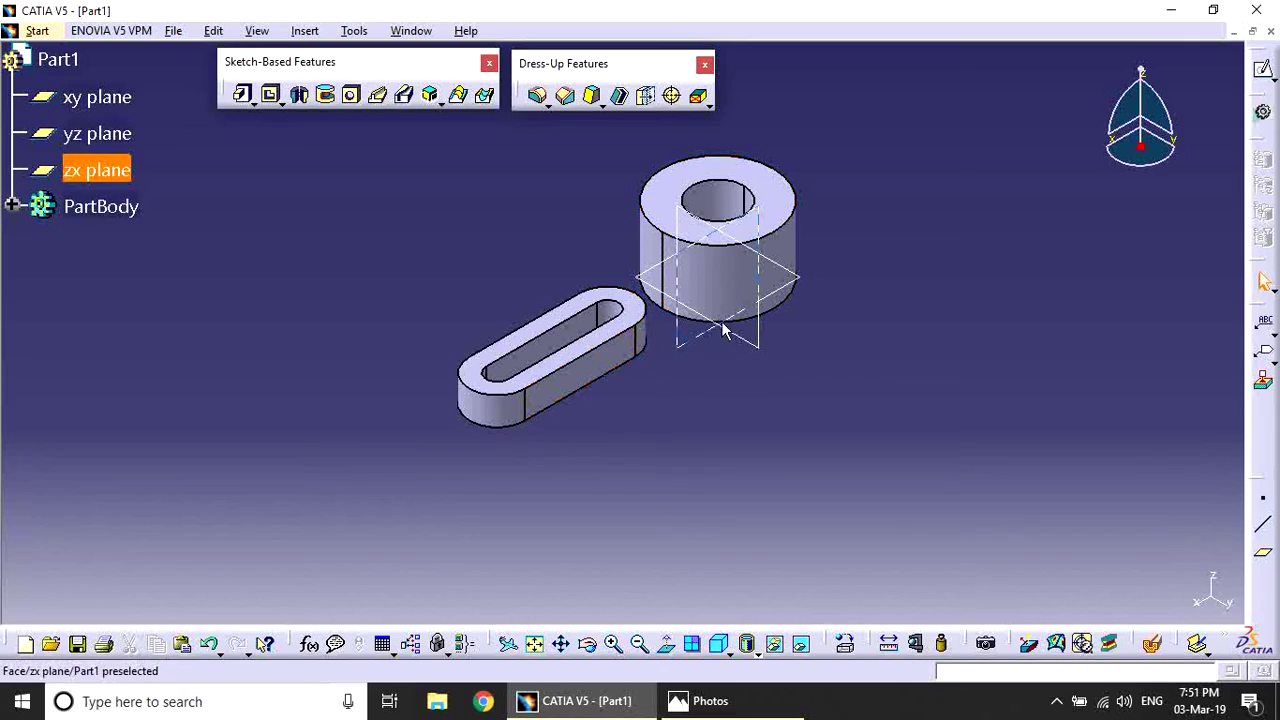
Create a plane offset 3 mm from the bottom face in the reversed direction, checking the offset in the reference drawing in Photos.
click(712, 700)
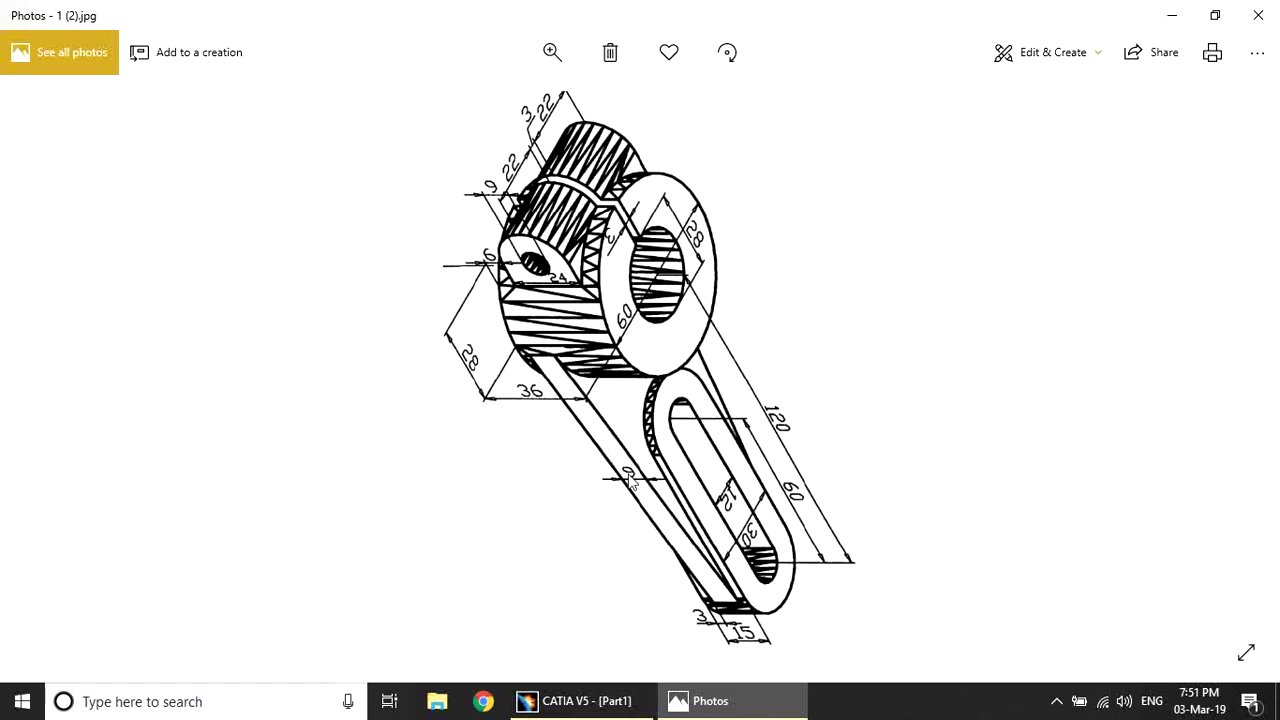
click(608, 700)
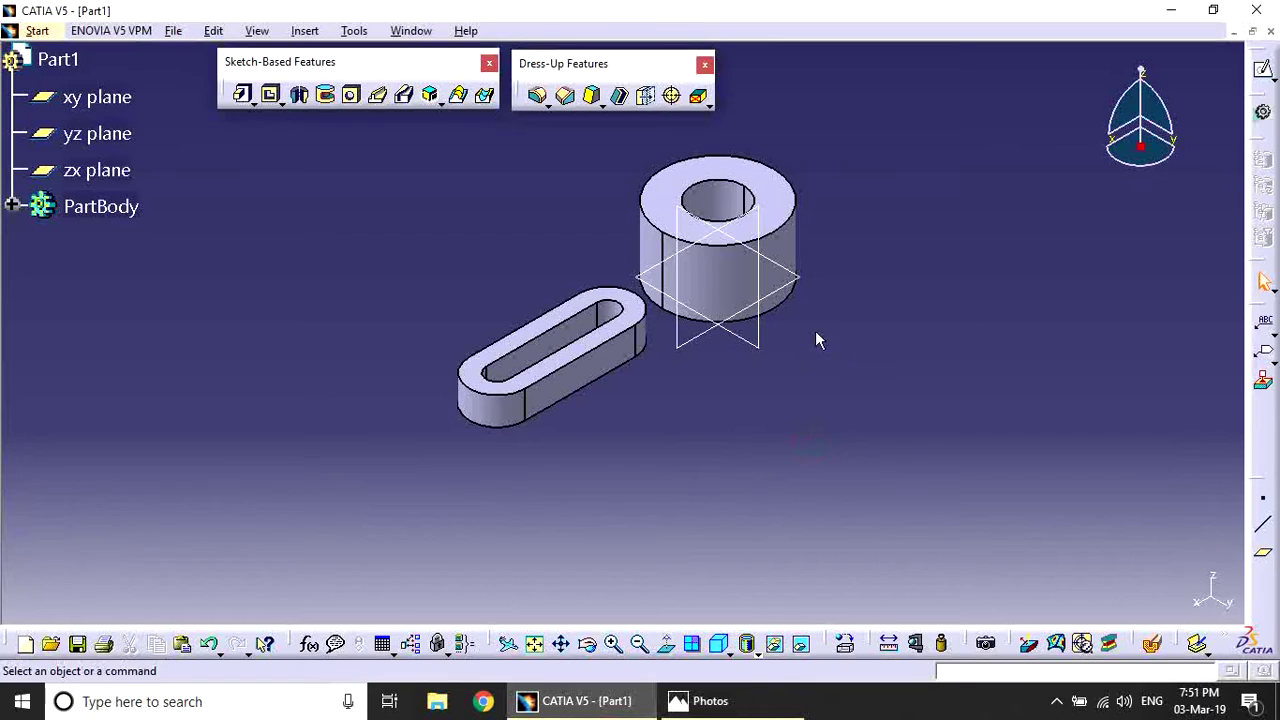
middle_drag(760, 425, 708, 303)
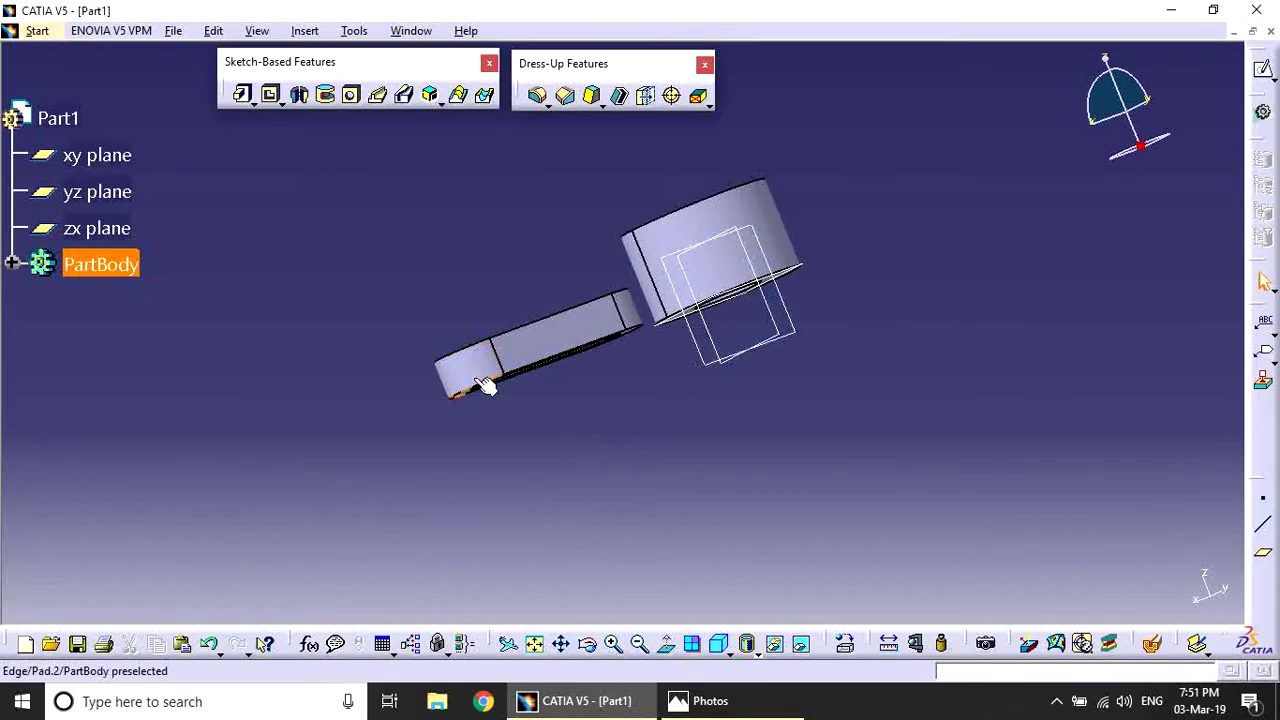
click(698, 700)
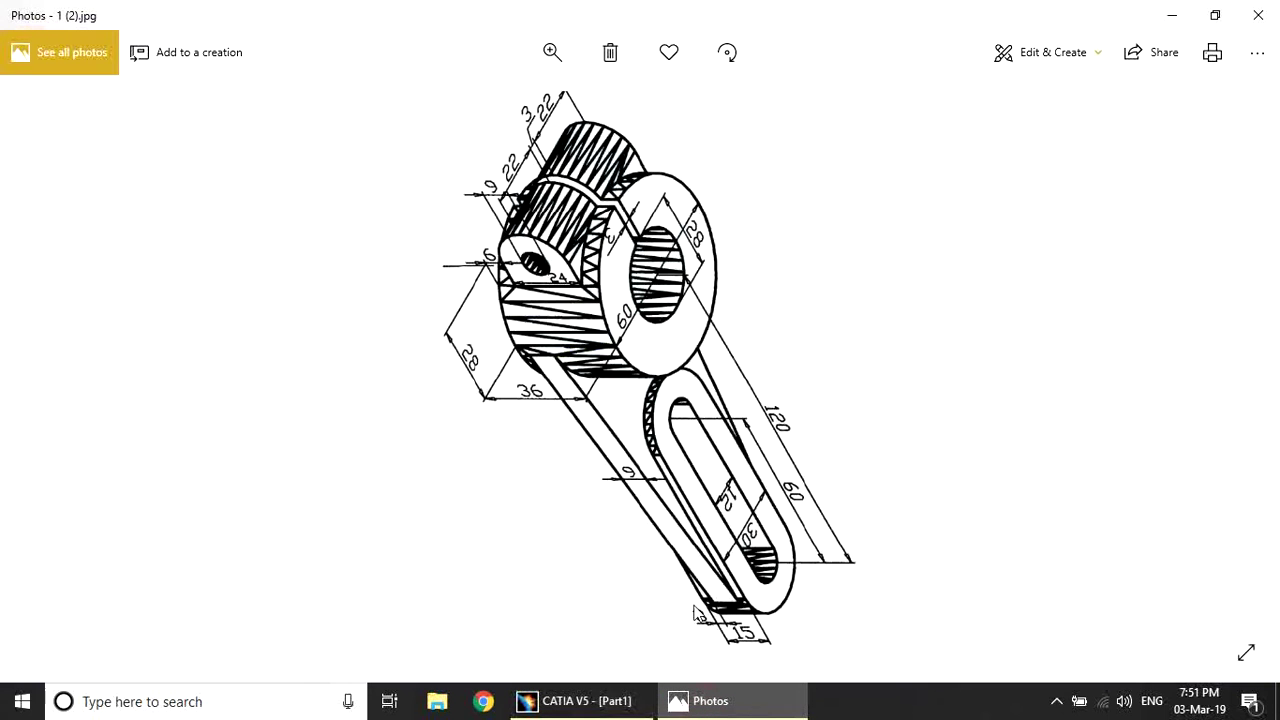
click(585, 700)
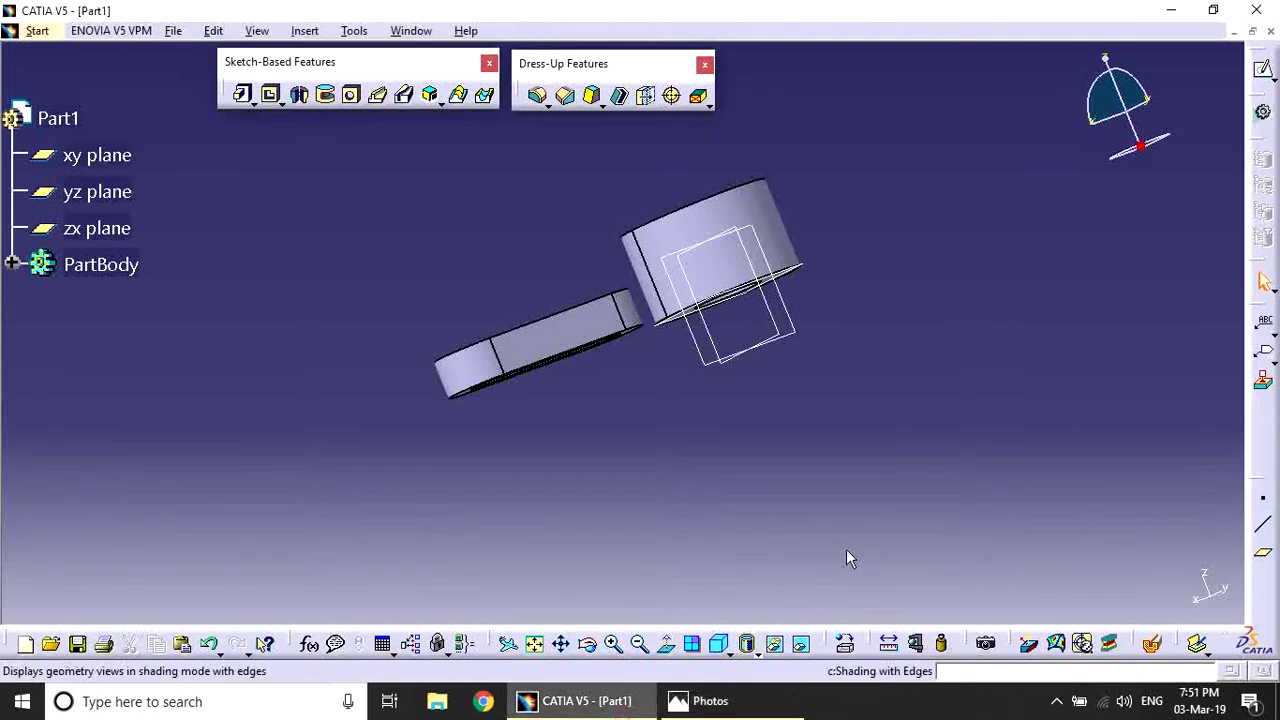
click(1265, 556)
middle_drag(760, 449, 706, 338)
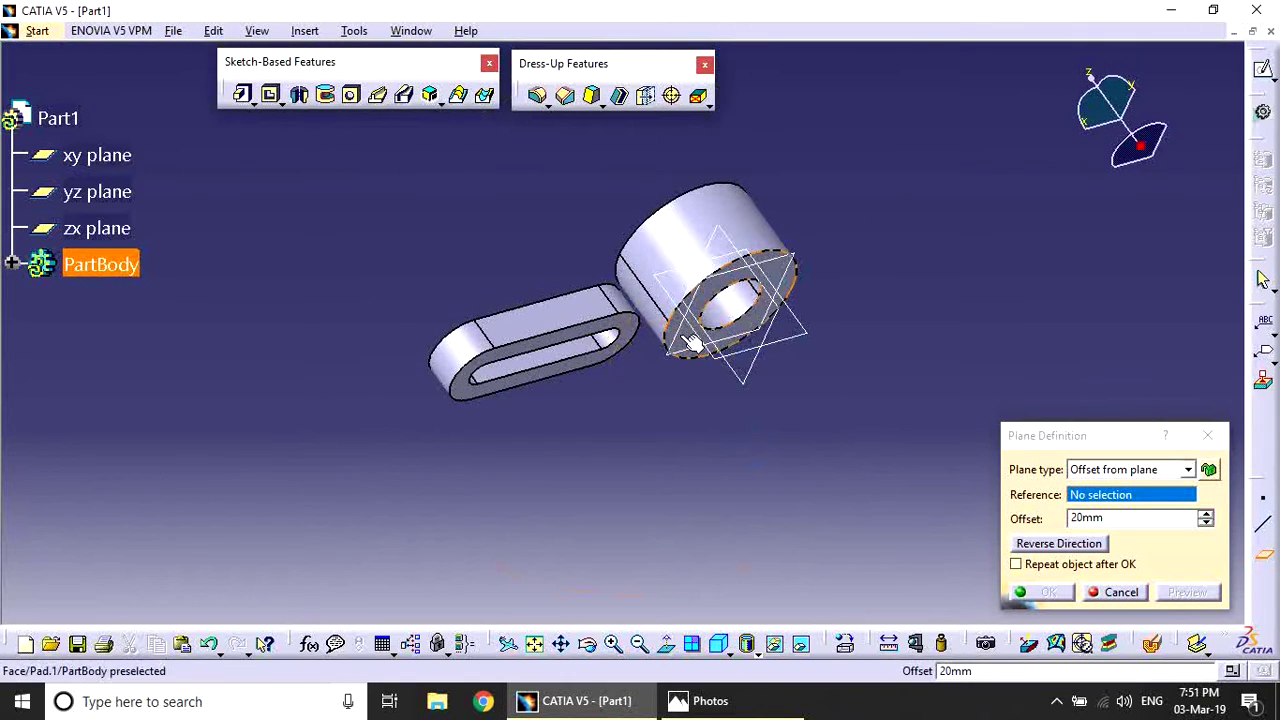
click(697, 345)
middle_drag(744, 453, 799, 518)
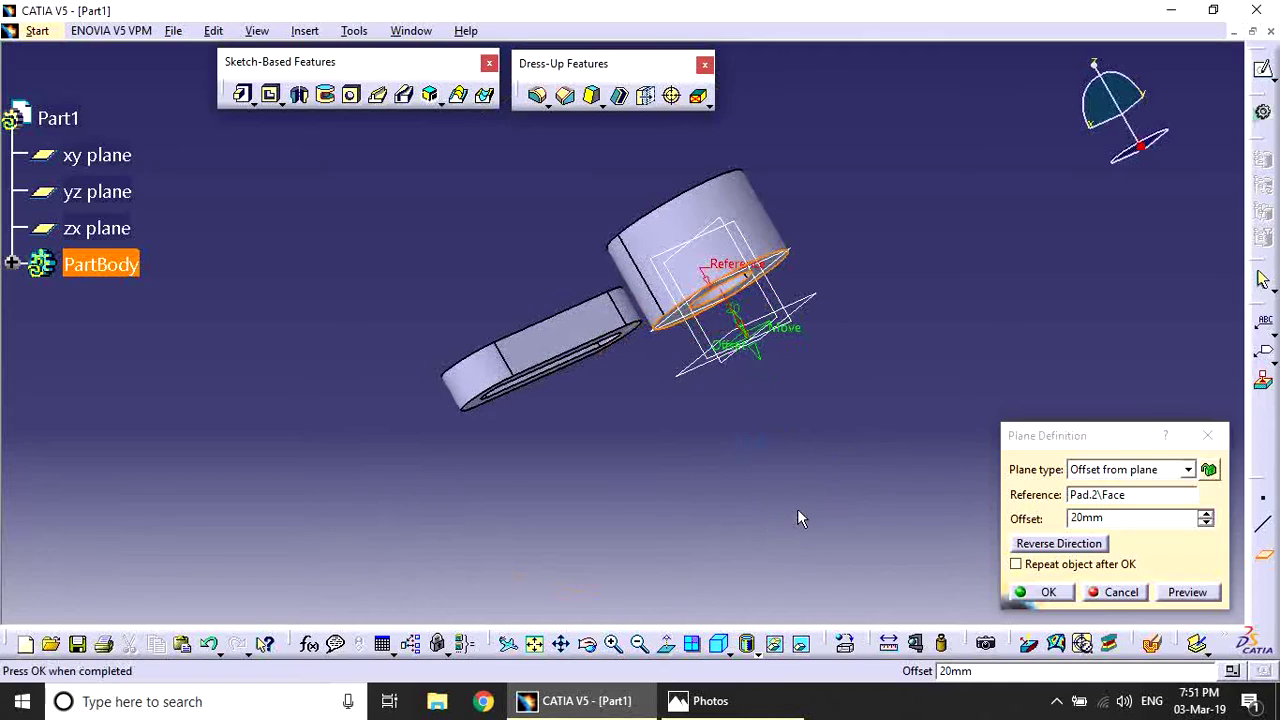
click(1059, 543)
drag(1125, 520, 1015, 527)
text(3)
click(1190, 596)
click(1044, 592)
Open a sketch on the offset plane and project the ring's outer circle and the slotted end's outer edges onto it.
middle_drag(825, 467, 766, 429)
click(800, 255)
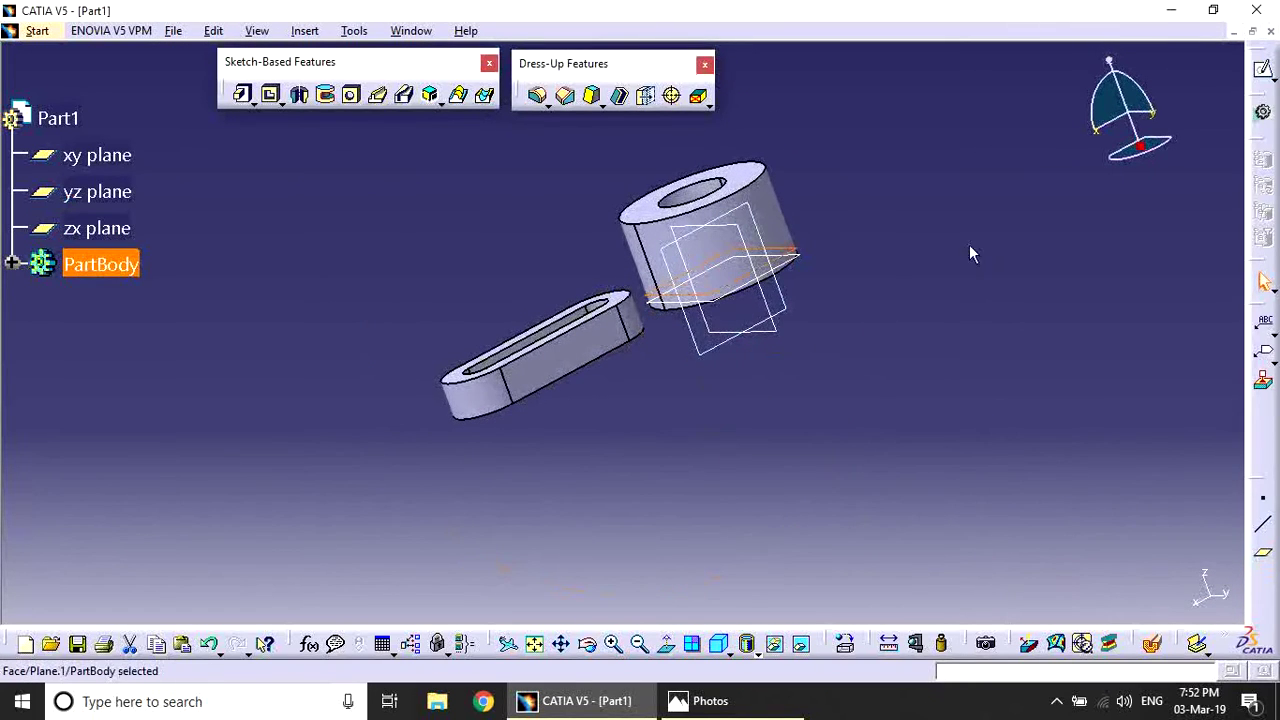
click(1264, 70)
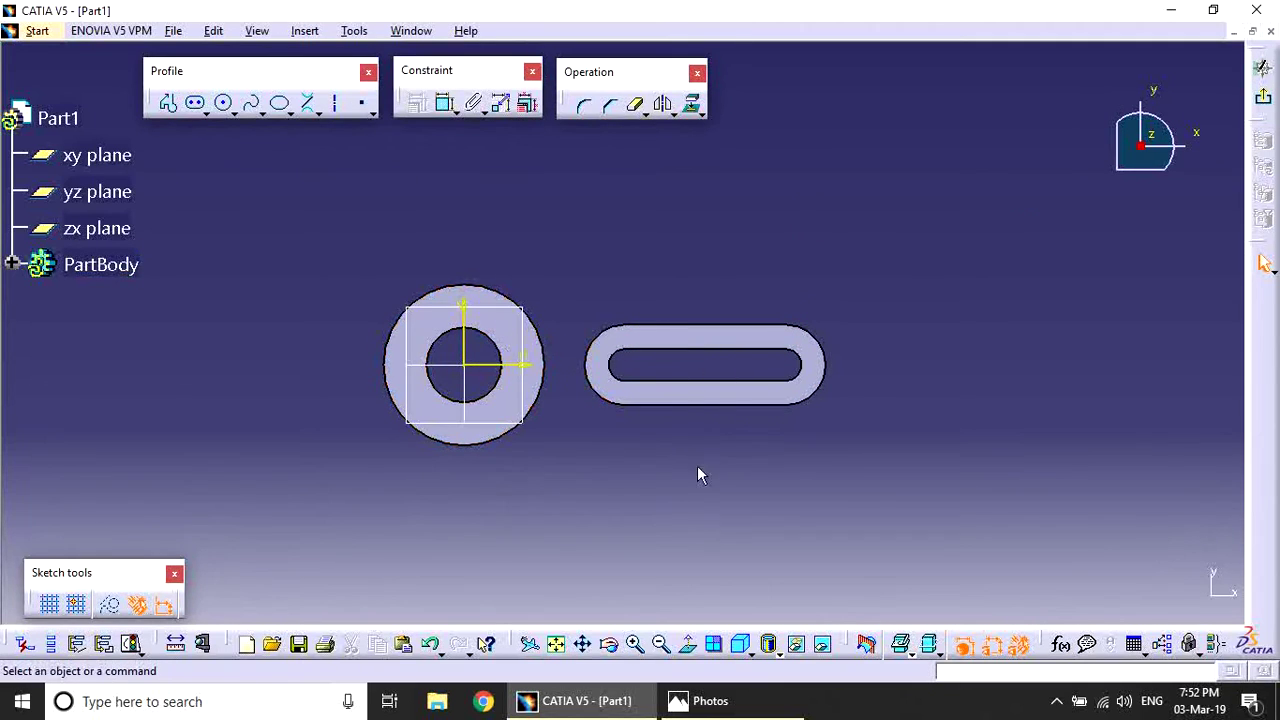
middle_drag(605, 441, 663, 426)
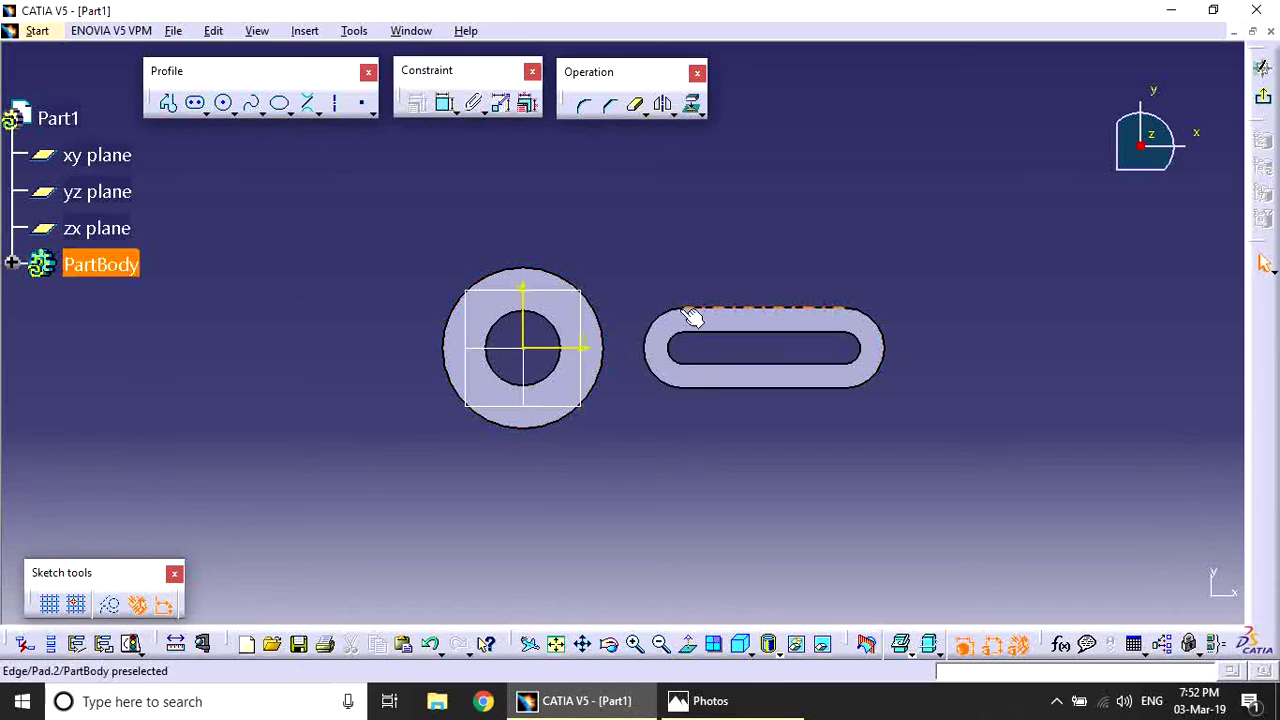
double_click(695, 108)
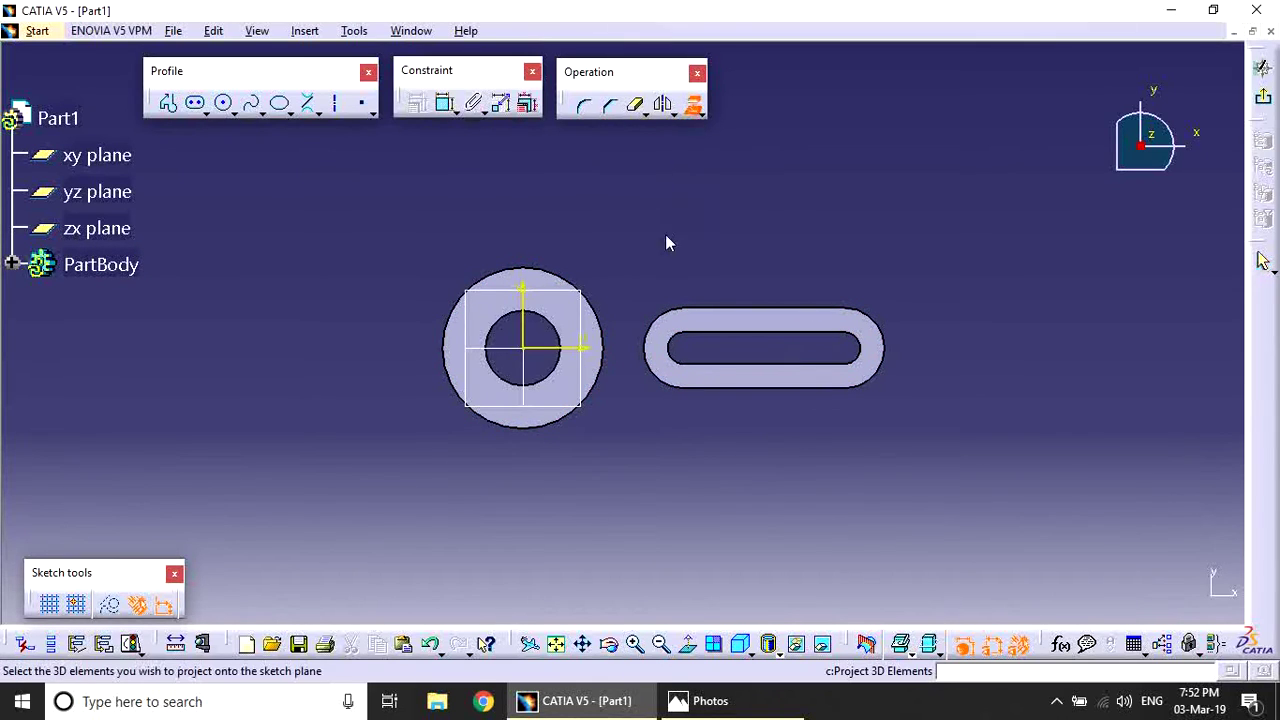
click(603, 345)
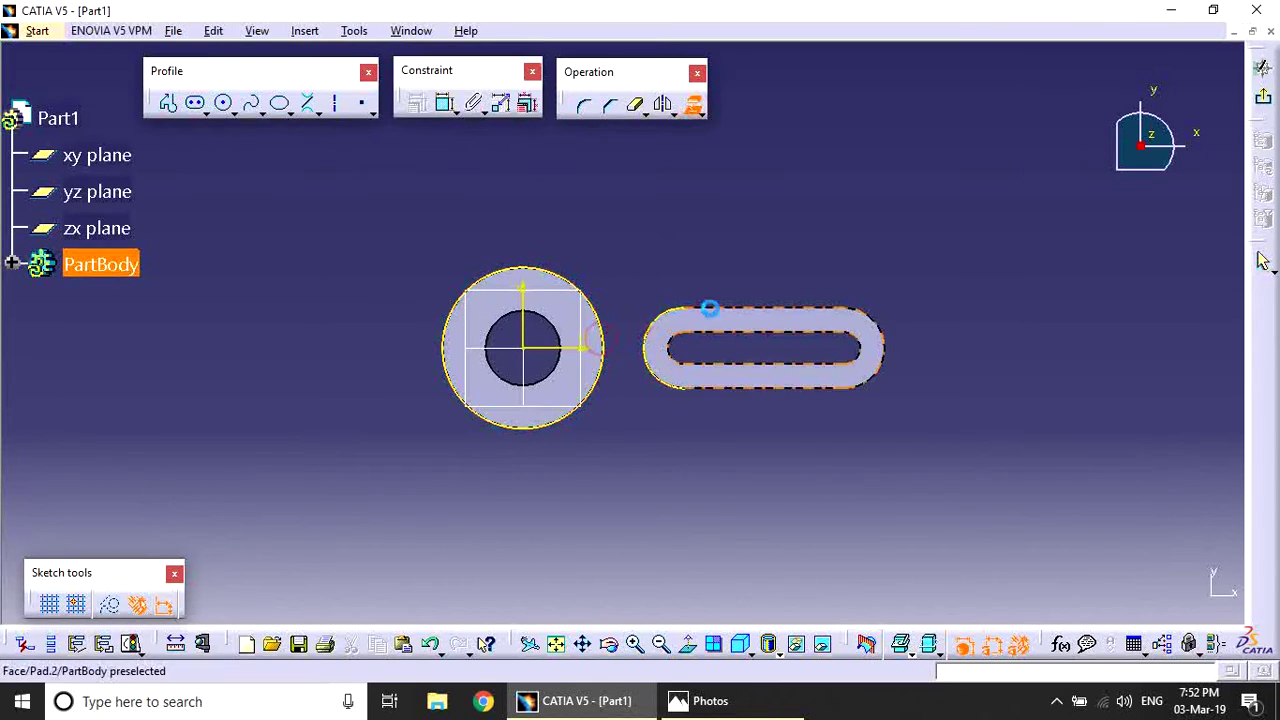
click(734, 312)
click(884, 332)
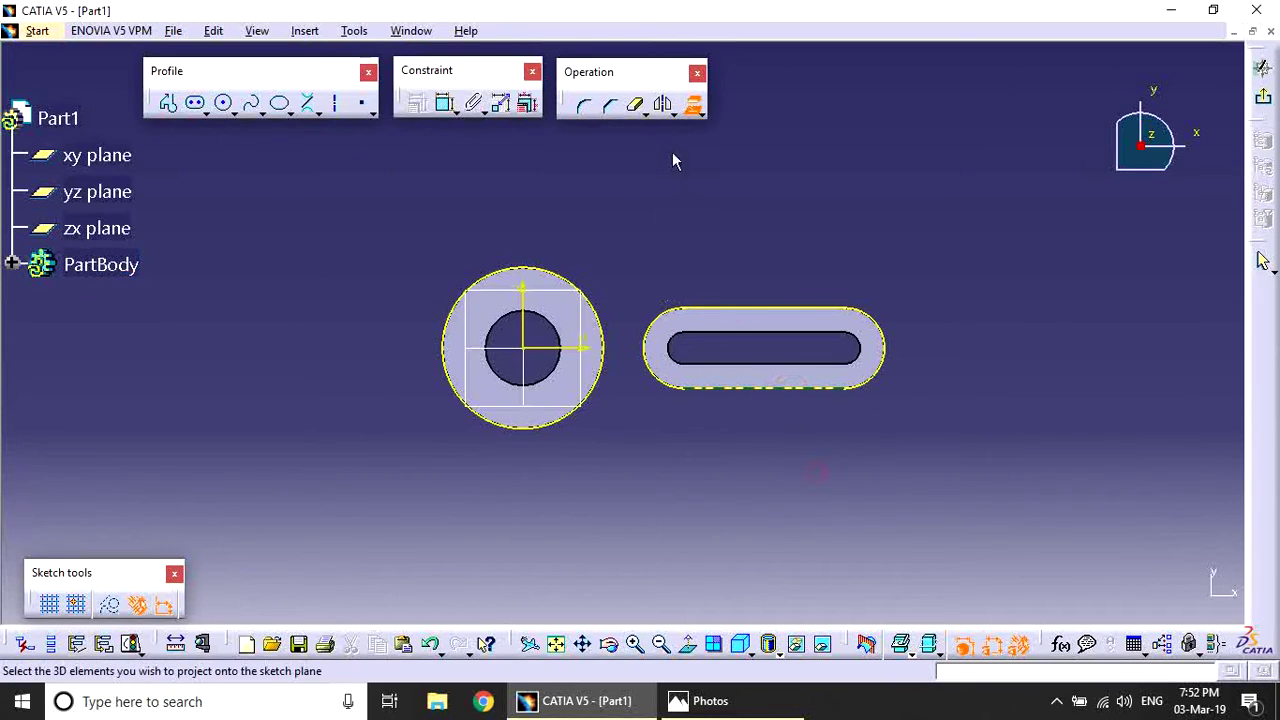
click(693, 105)
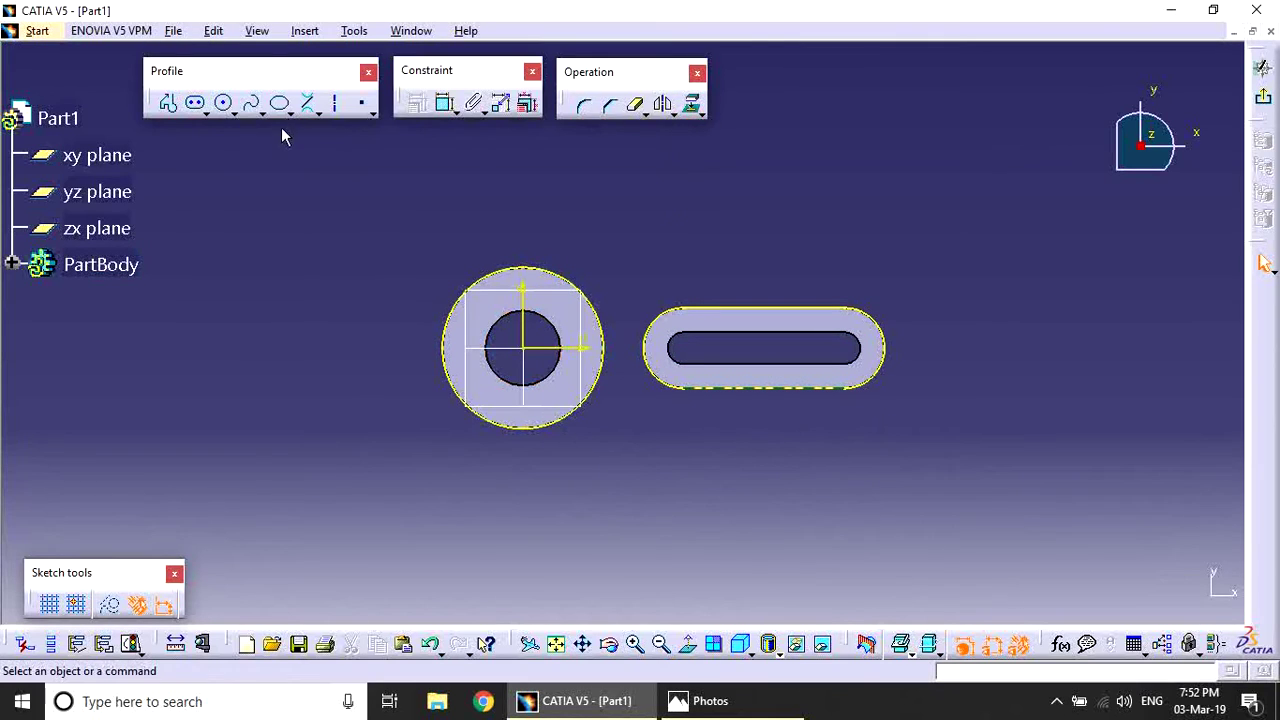
Draw a bi-tangent line from the upper side of the ring's projected circle to the slotted end's far arc.
click(318, 113)
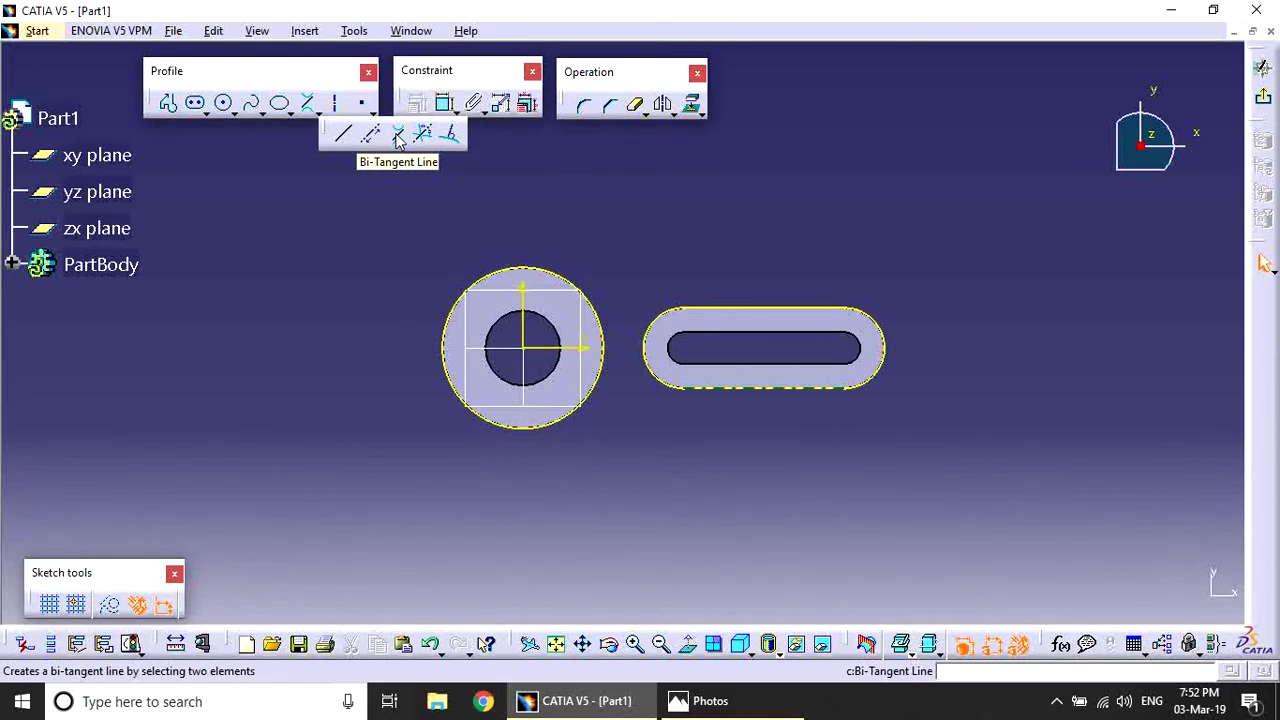
click(397, 138)
click(519, 270)
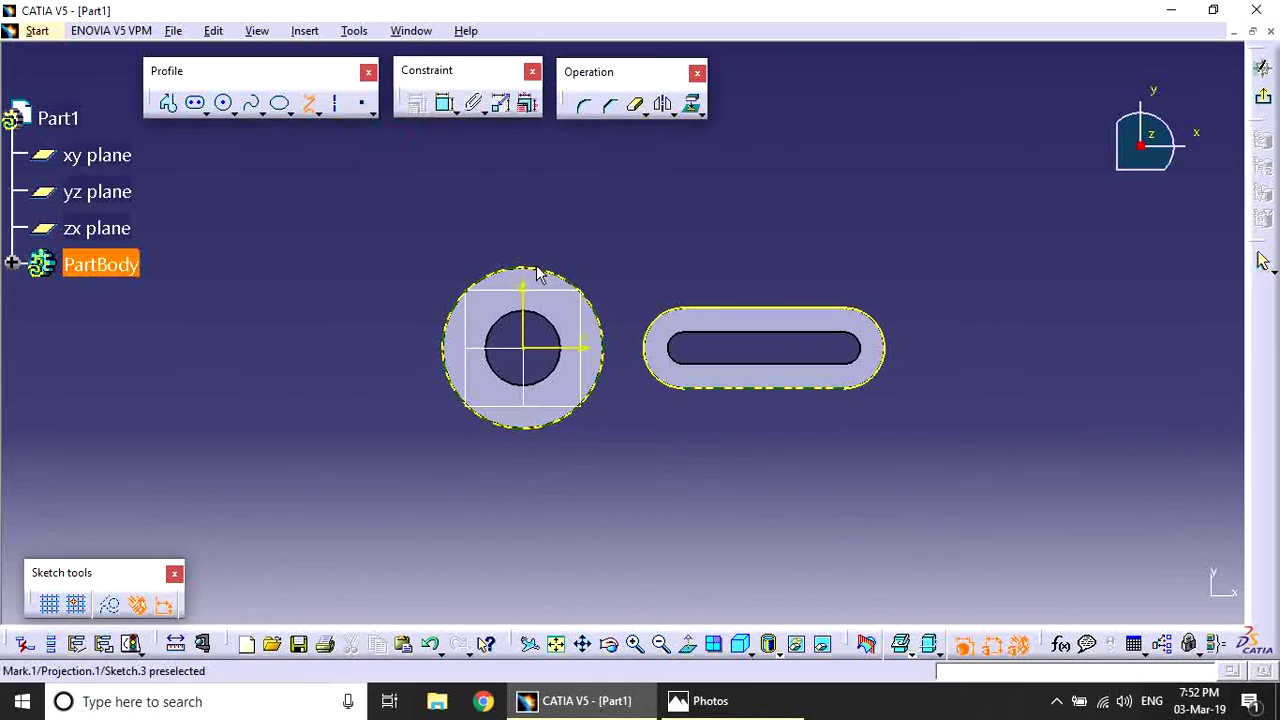
click(879, 323)
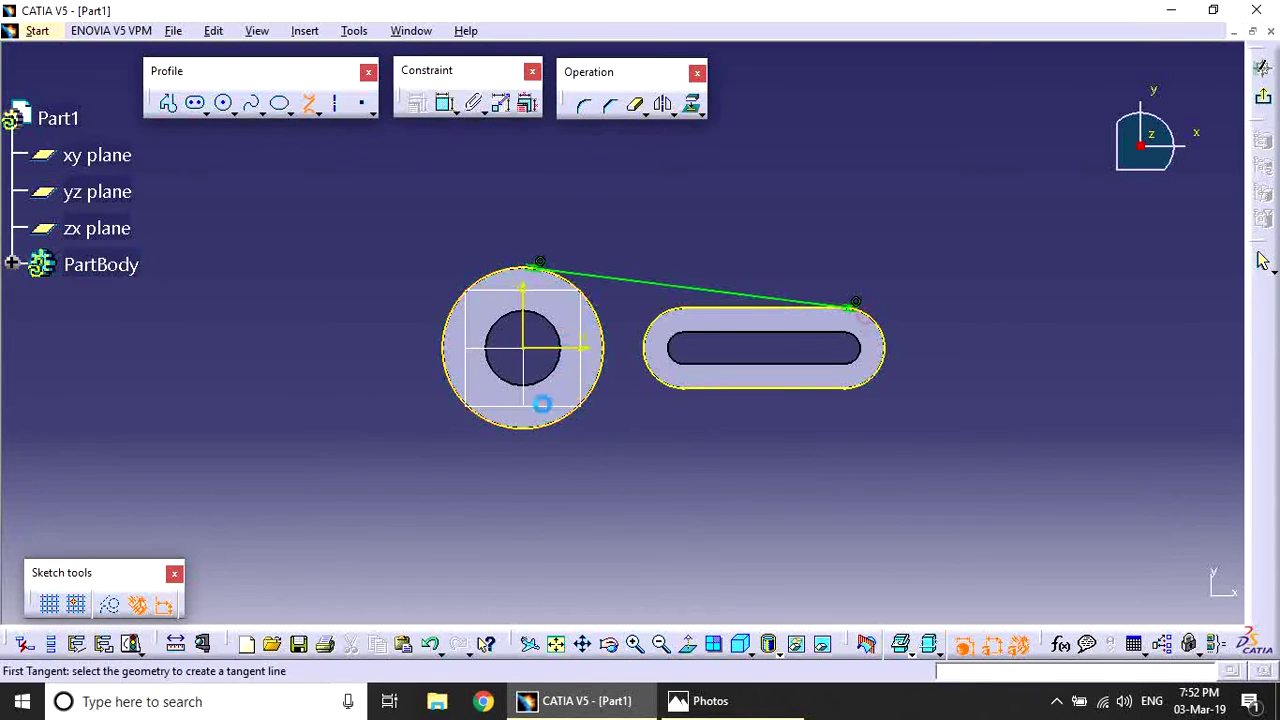
Draw a bi-tangent line from the ring circle's lower side to the slotted end's far arc and trim the projected arcs outside the tangents.
click(550, 430)
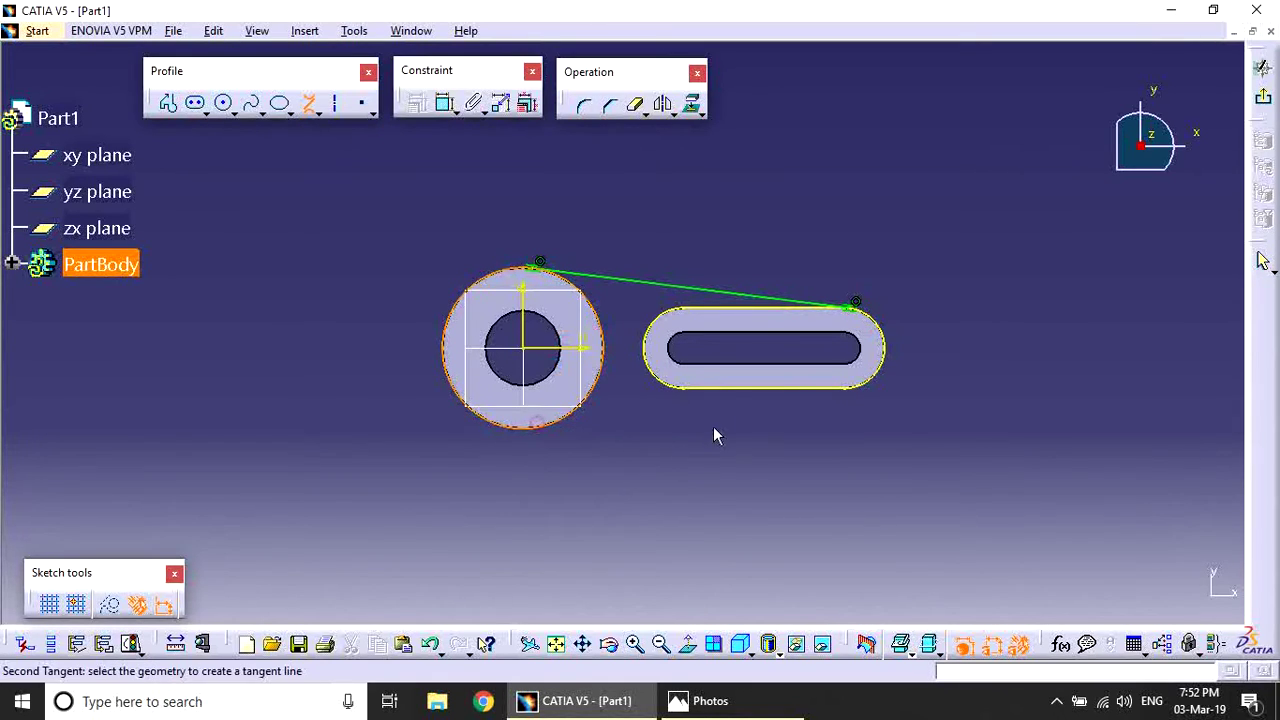
click(877, 391)
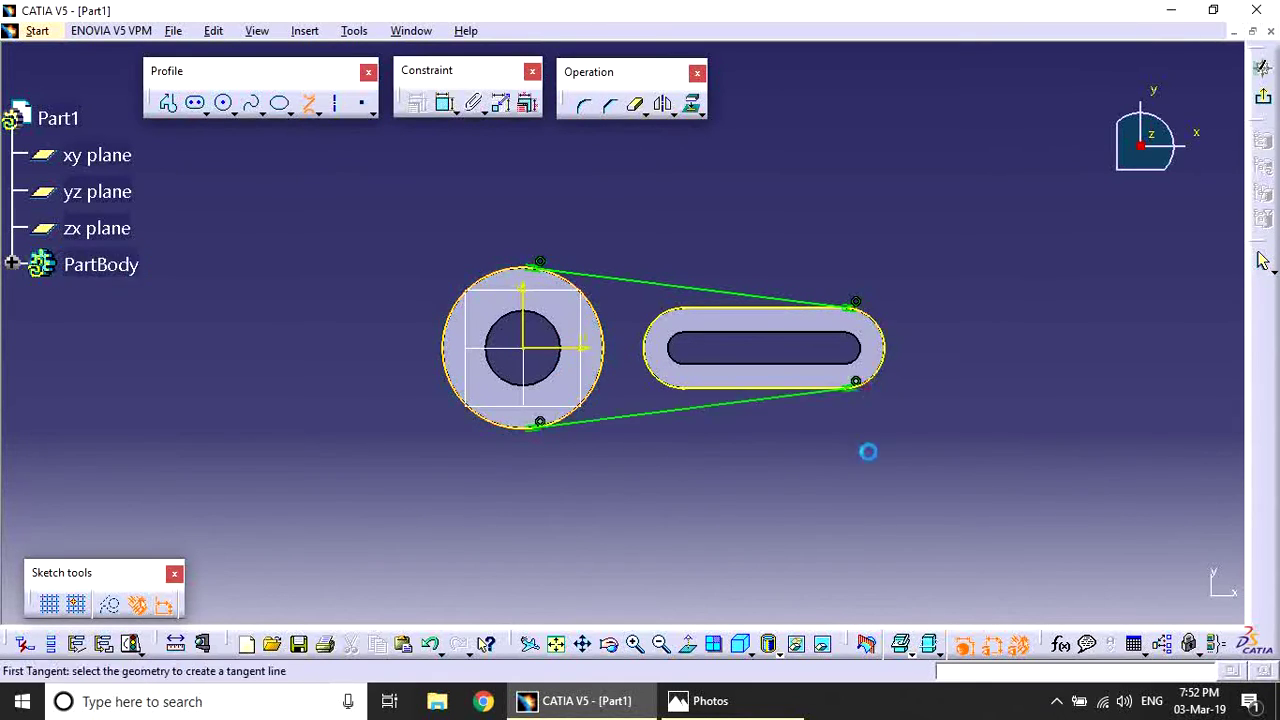
click(310, 105)
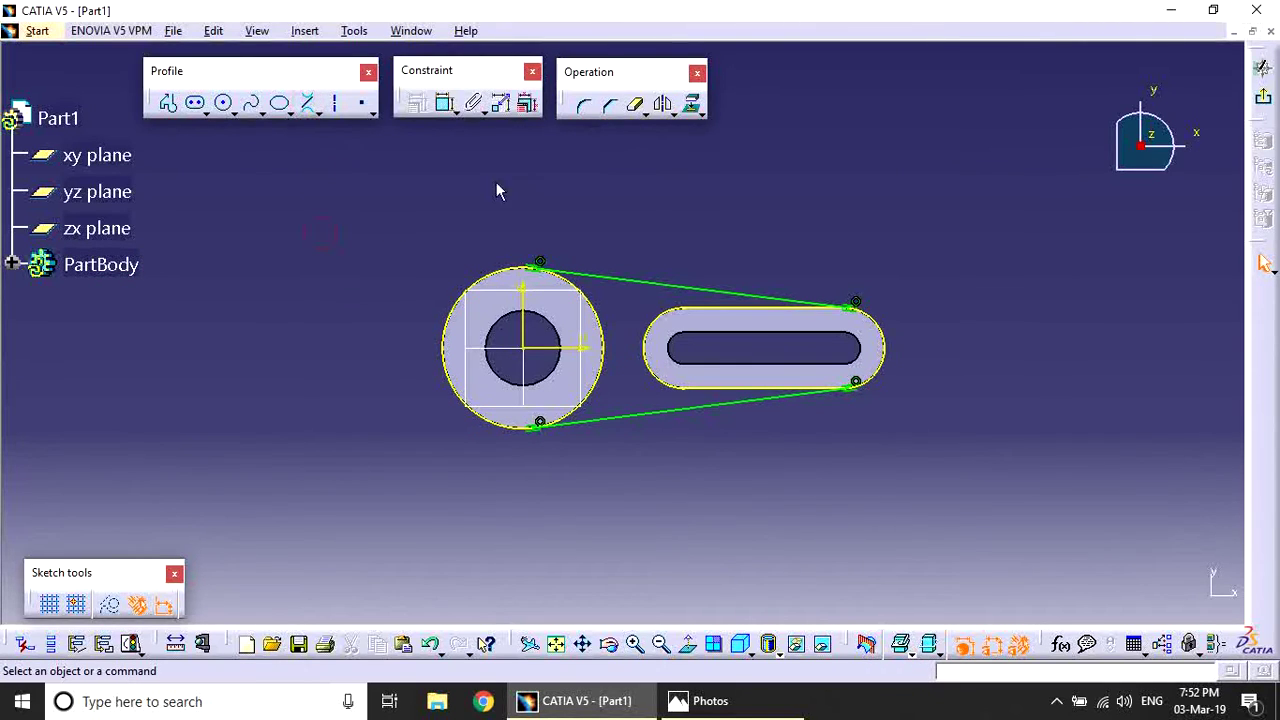
click(636, 104)
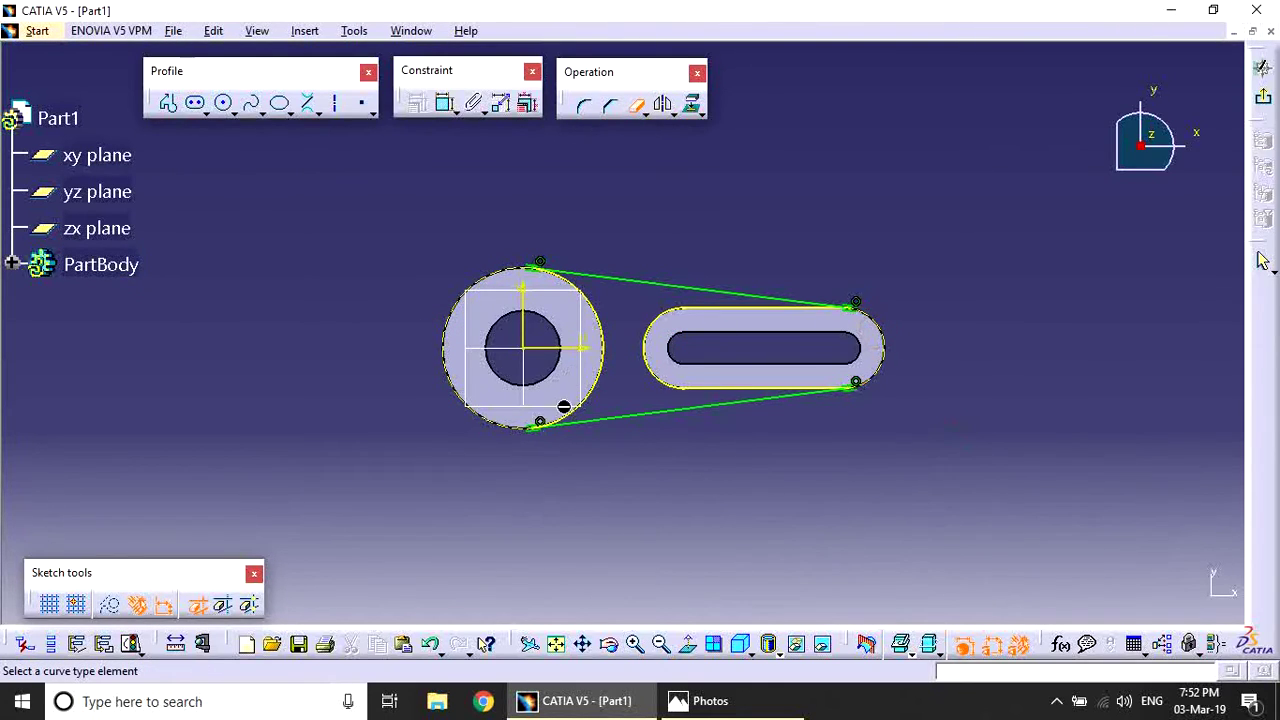
Exit the sketch and pad the web profile between the ring and slotted end to a length of 9 mm.
click(1263, 100)
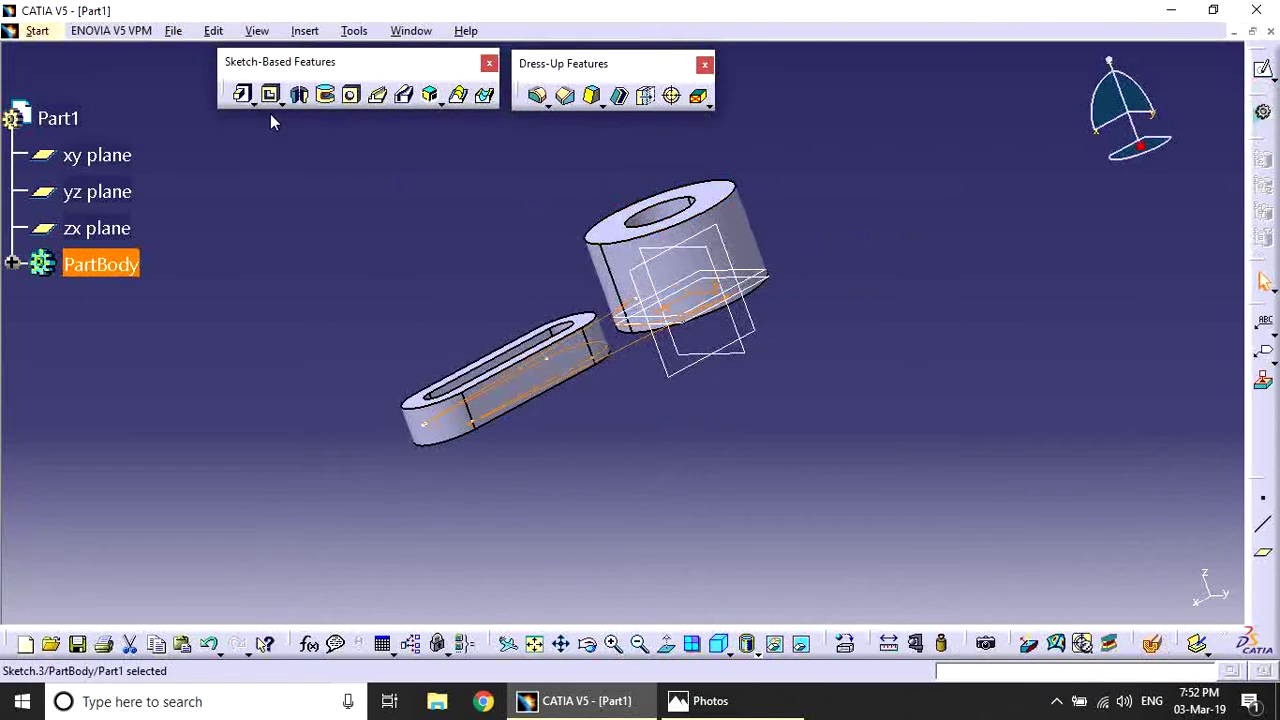
click(245, 100)
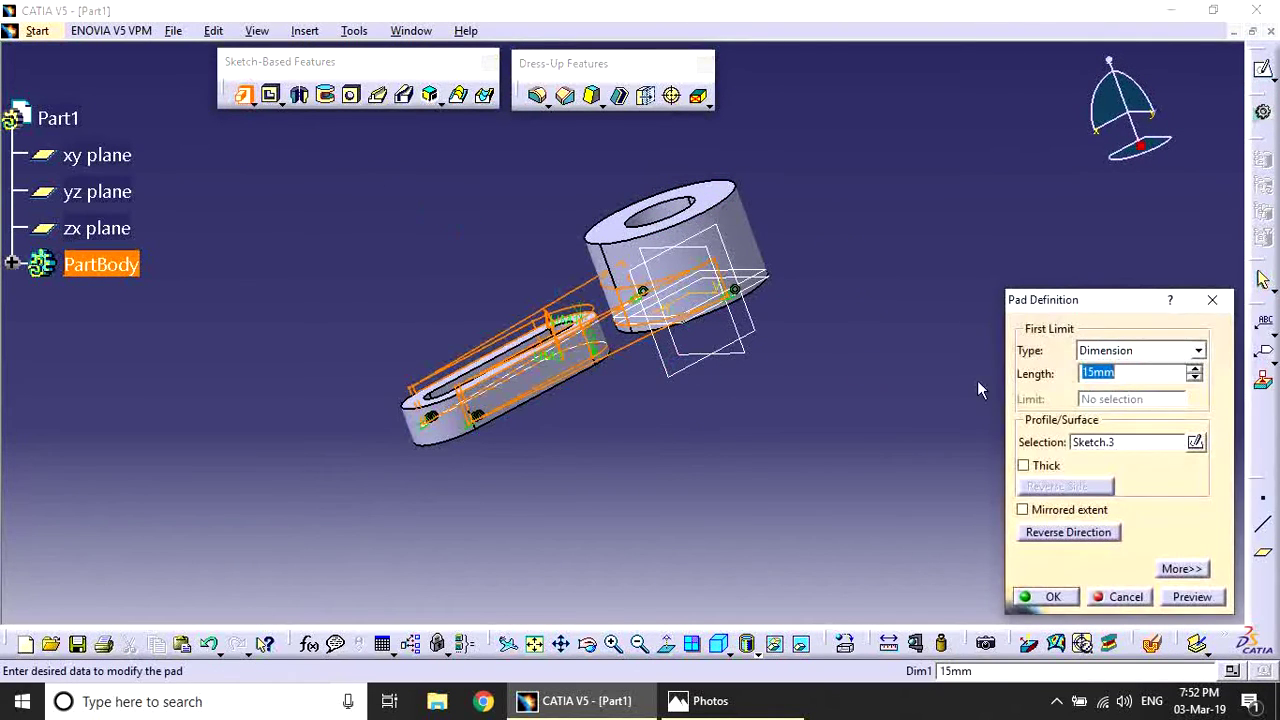
text(9)
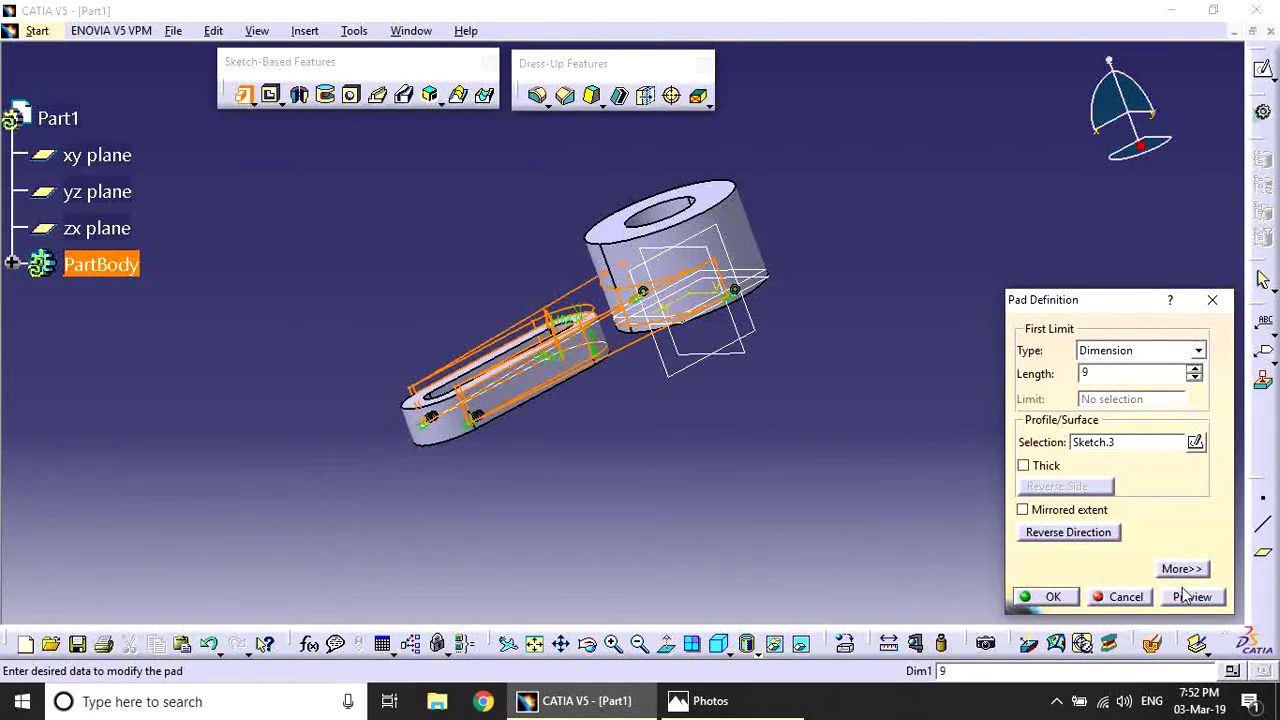
click(1190, 597)
click(1051, 597)
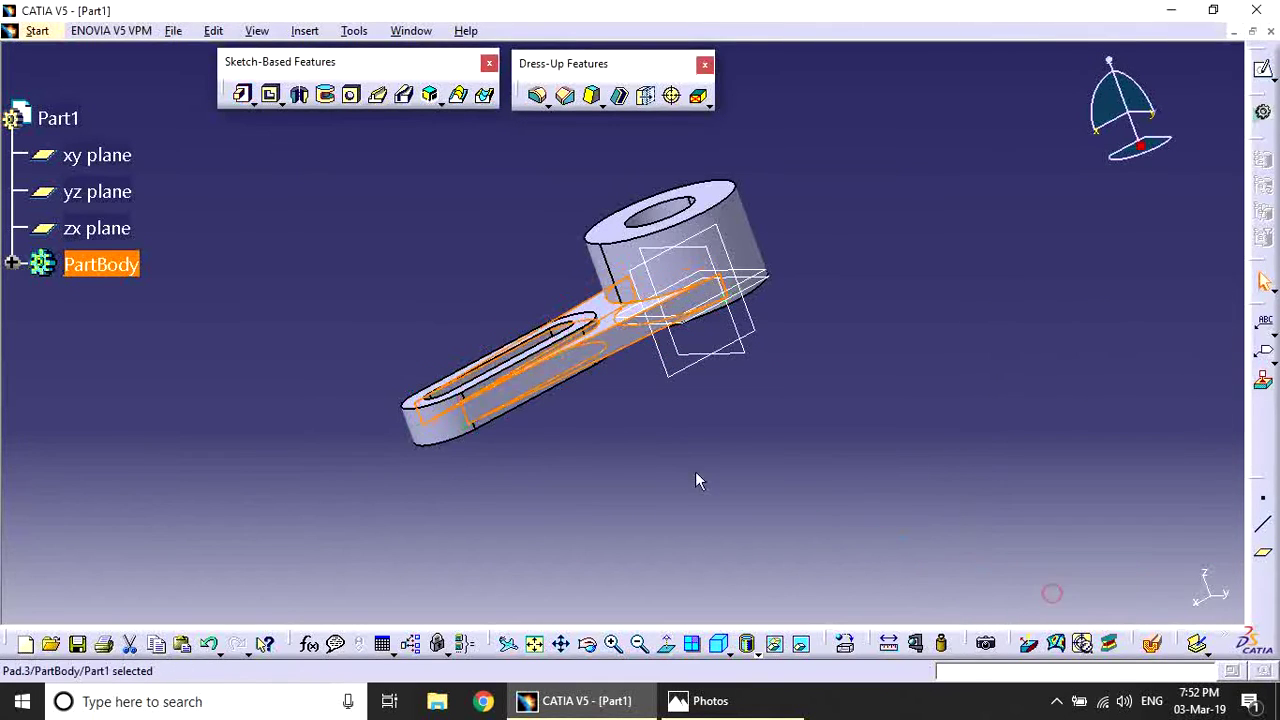
Check the clamp boss dimensions in the reference drawing in Photos and open a sketch on the zx plane in CATIA.
middle_drag(588, 378, 823, 440)
middle_drag(623, 409, 765, 300)
click(710, 700)
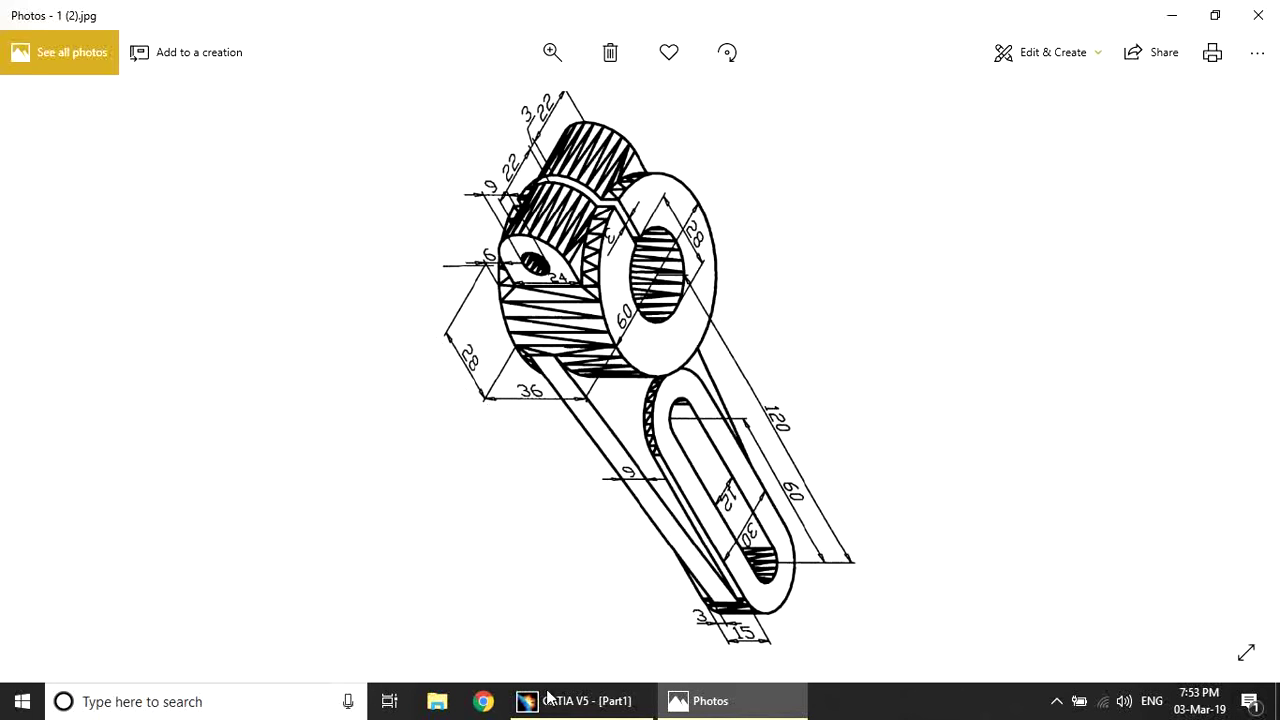
click(580, 700)
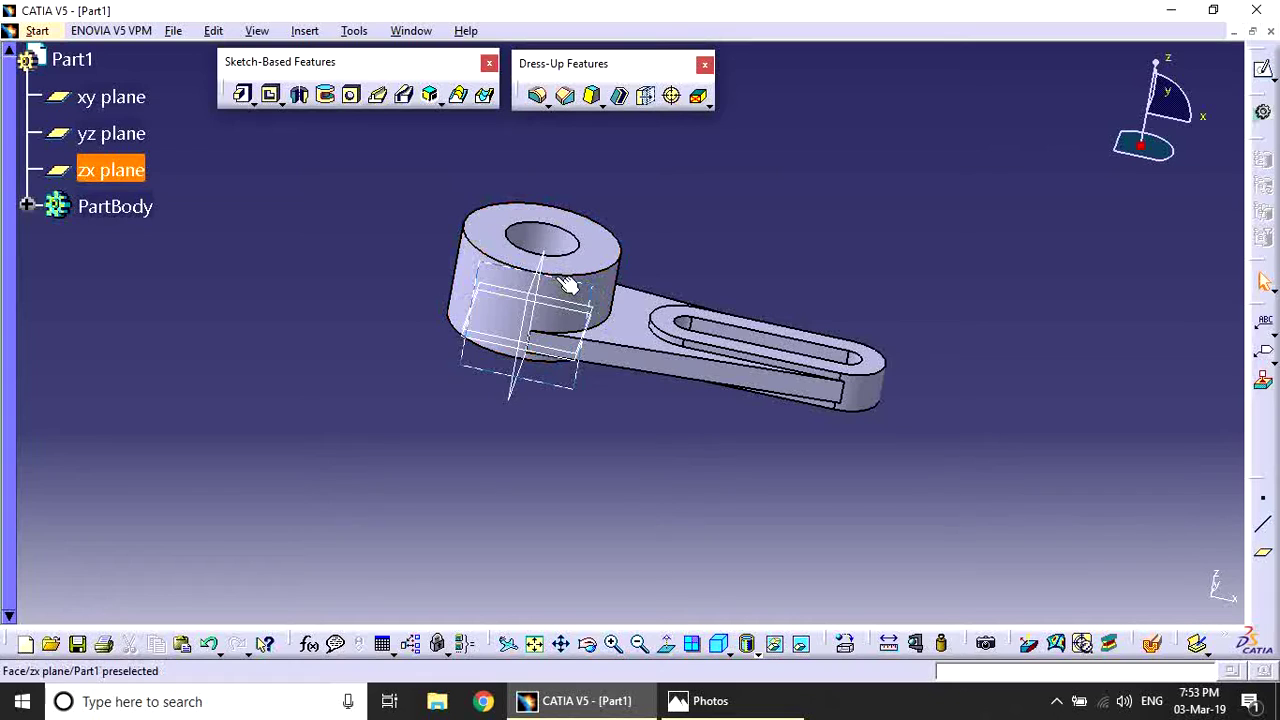
mouse_move(648, 198)
middle_down()
mouse_move(615, 305)
mouse_move(623, 333)
middle_up()
text(c:Sketcher)
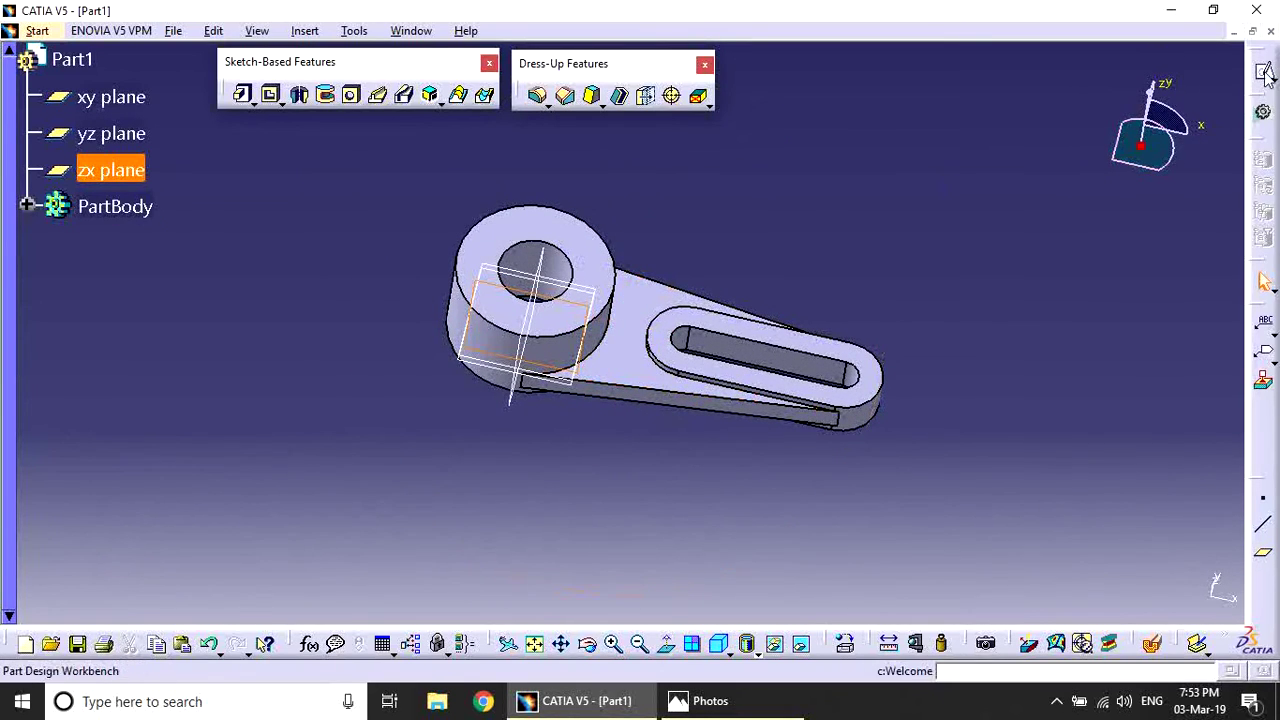
key(Return)
middle_drag(726, 394, 533, 380)
Sketch two concentric circles beside the ring, about 18.7 mm and 10.5 mm in diameter.
click(223, 102)
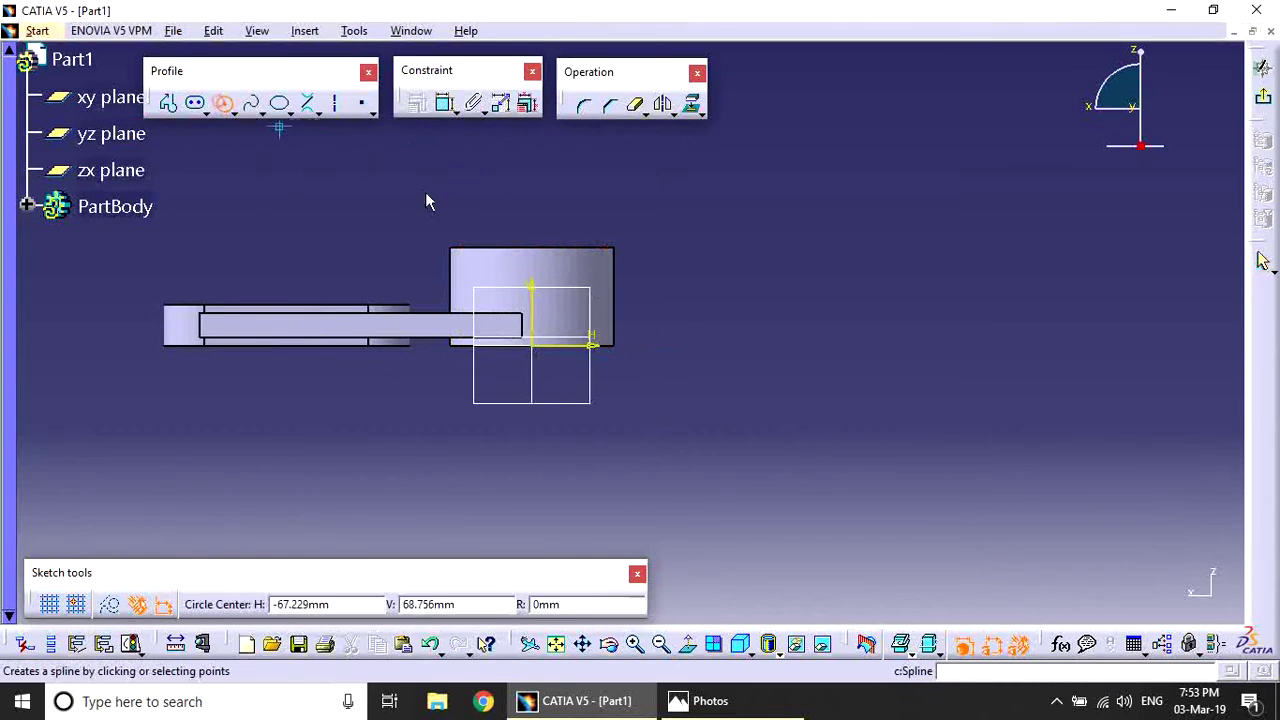
click(664, 295)
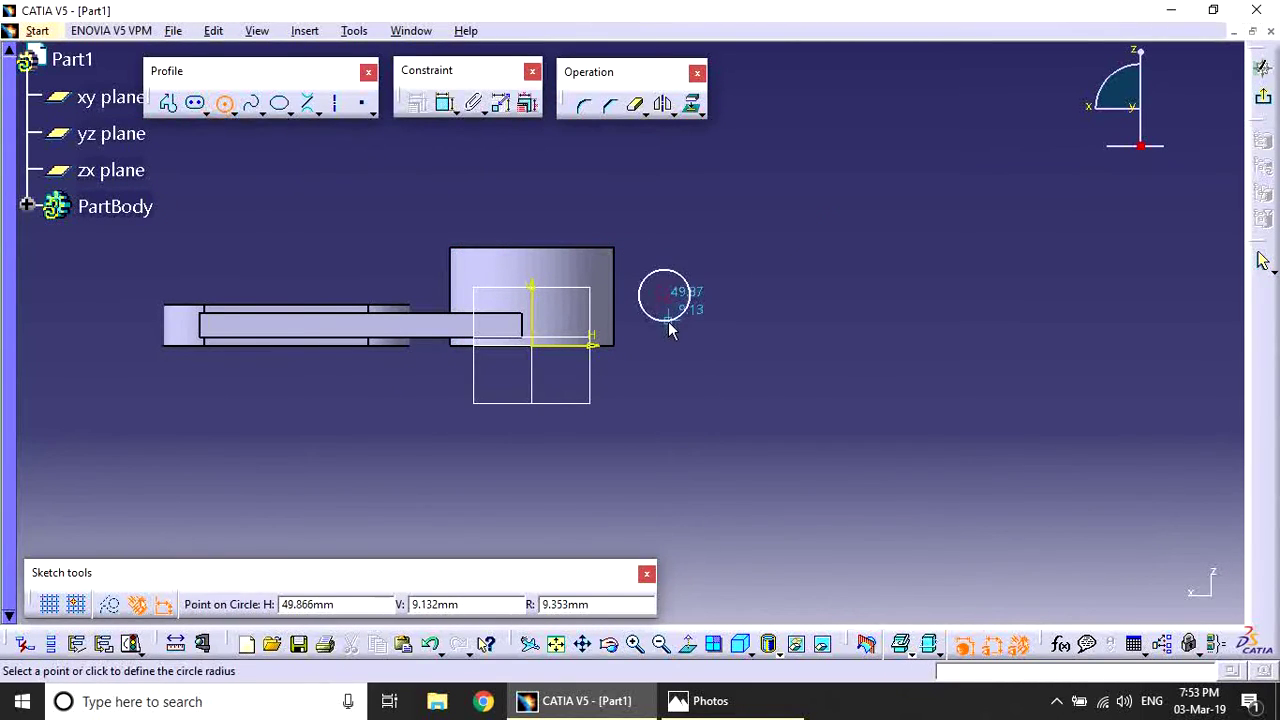
click(663, 320)
click(664, 295)
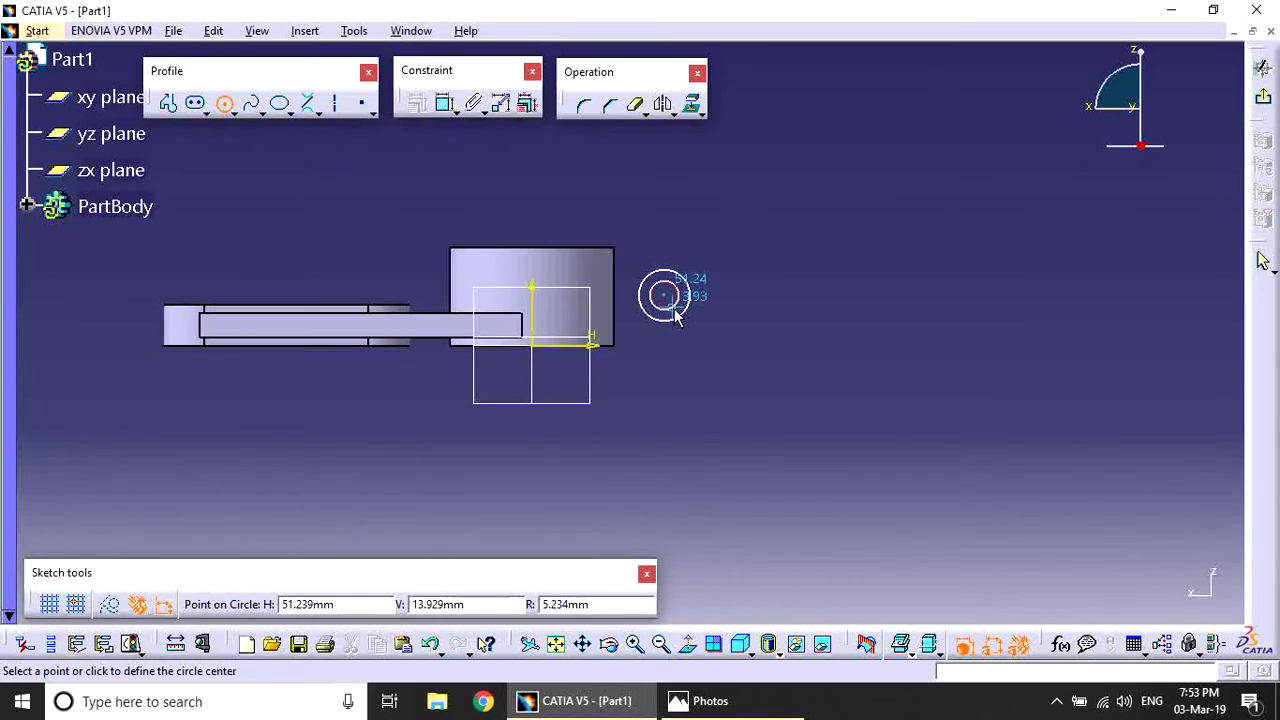
click(671, 307)
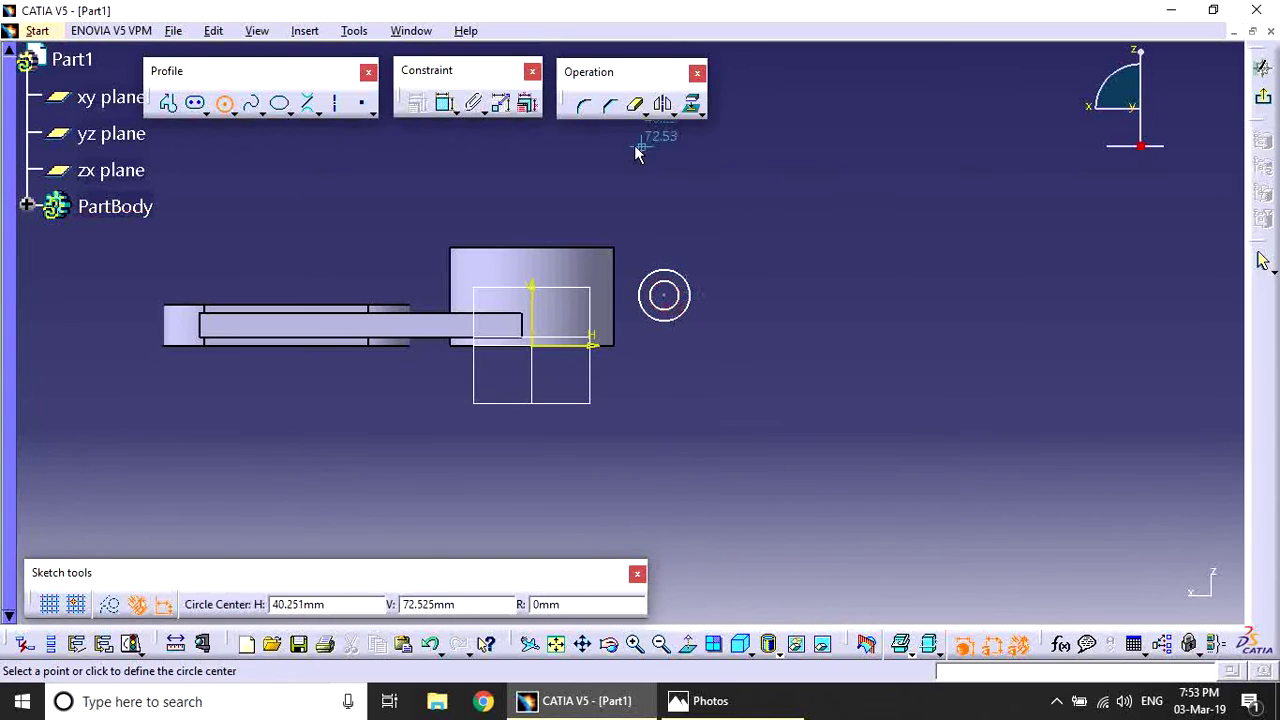
click(224, 104)
click(691, 104)
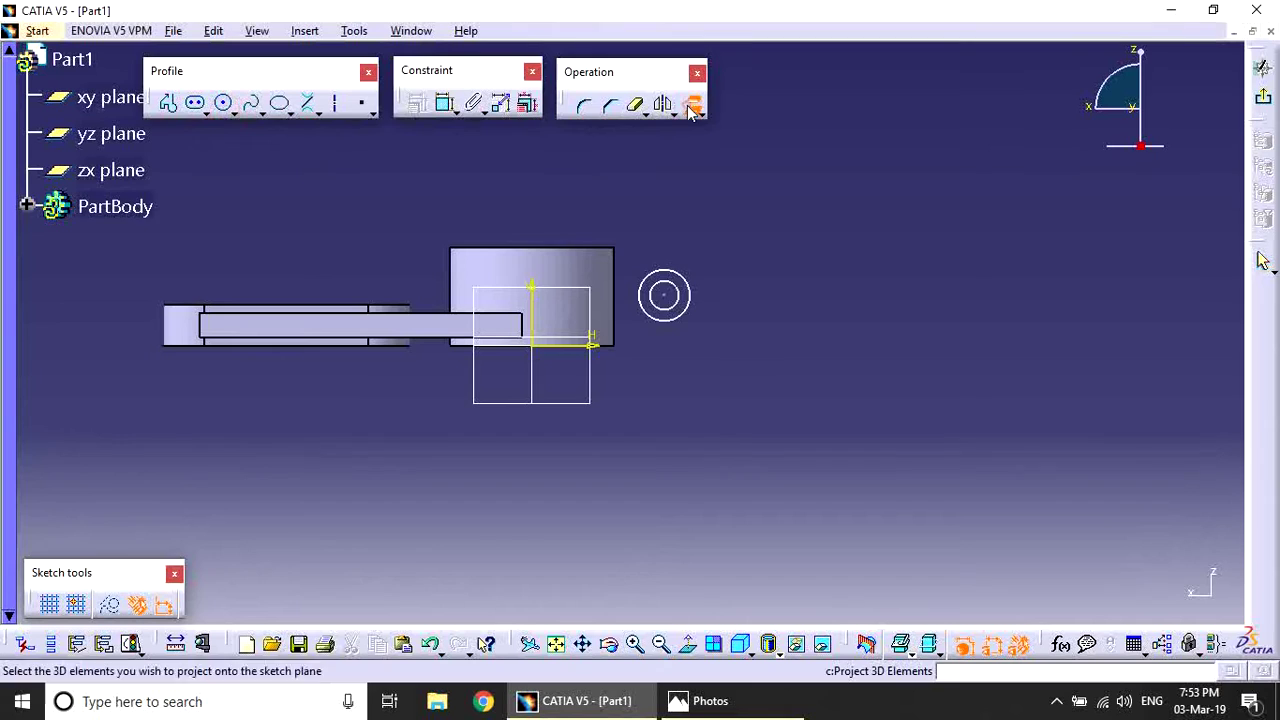
click(687, 297)
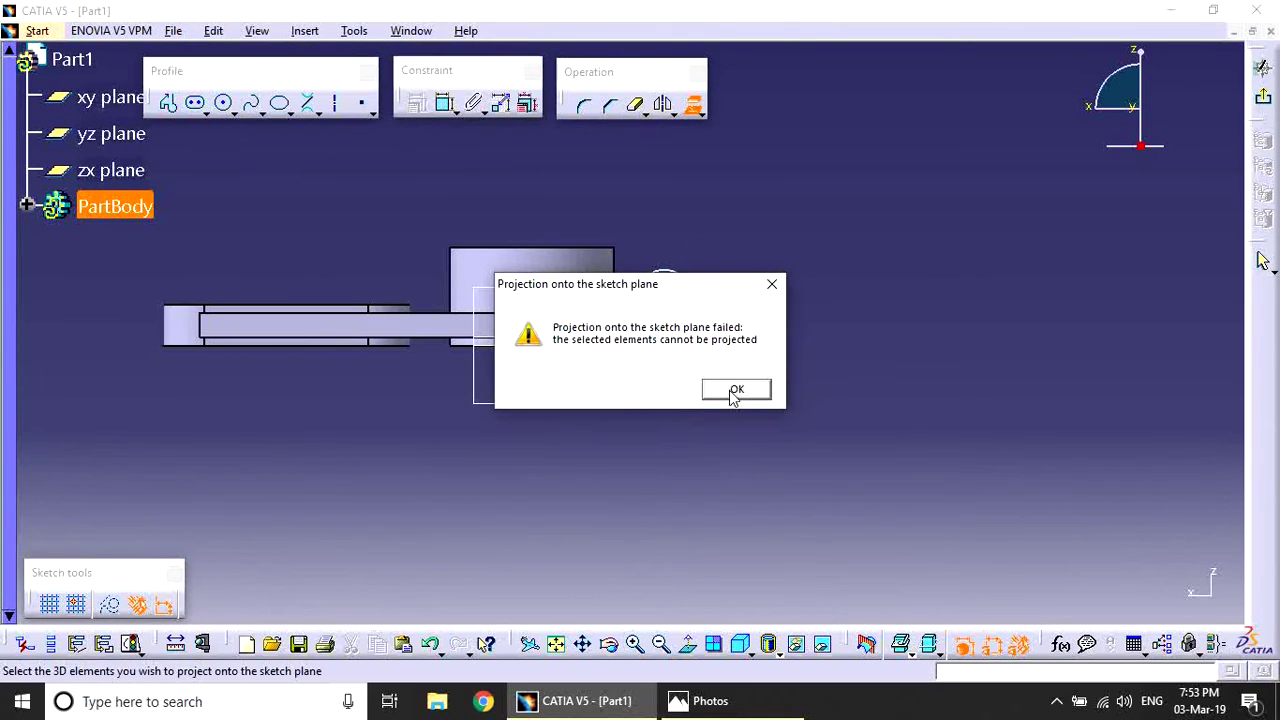
click(773, 286)
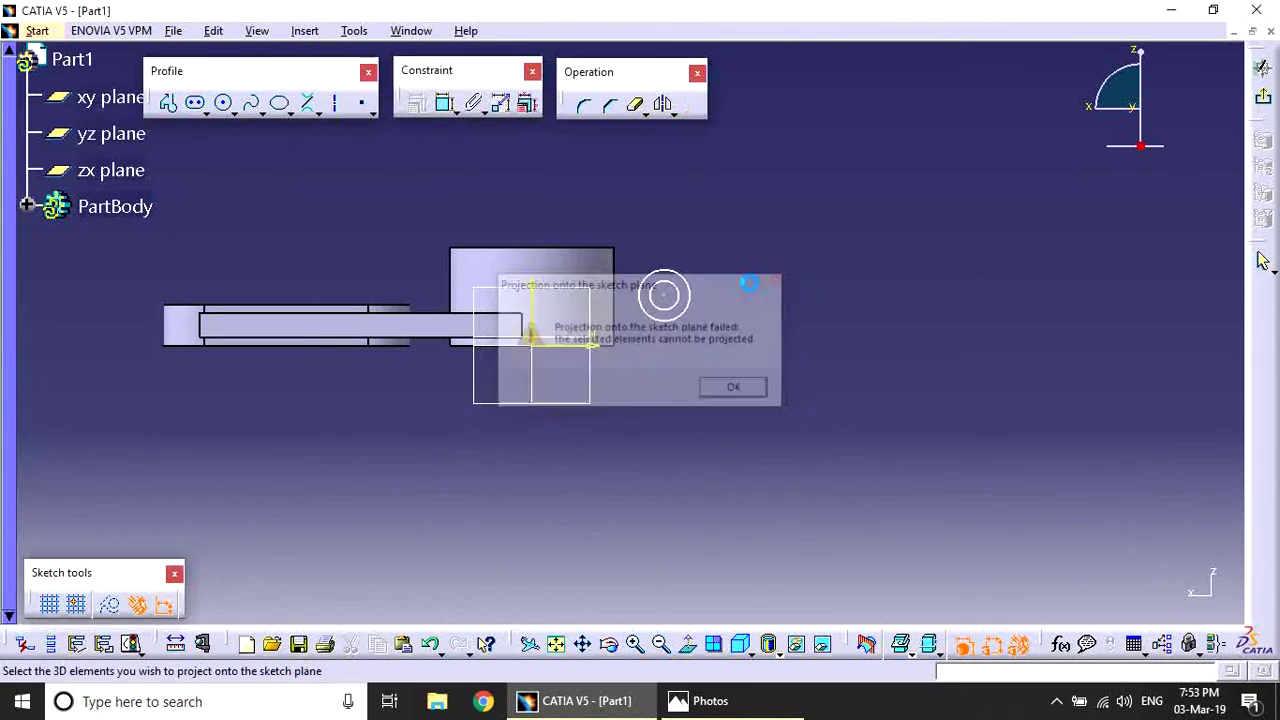
Dimension the outer circle's diameter and set it to 24 mm.
click(445, 103)
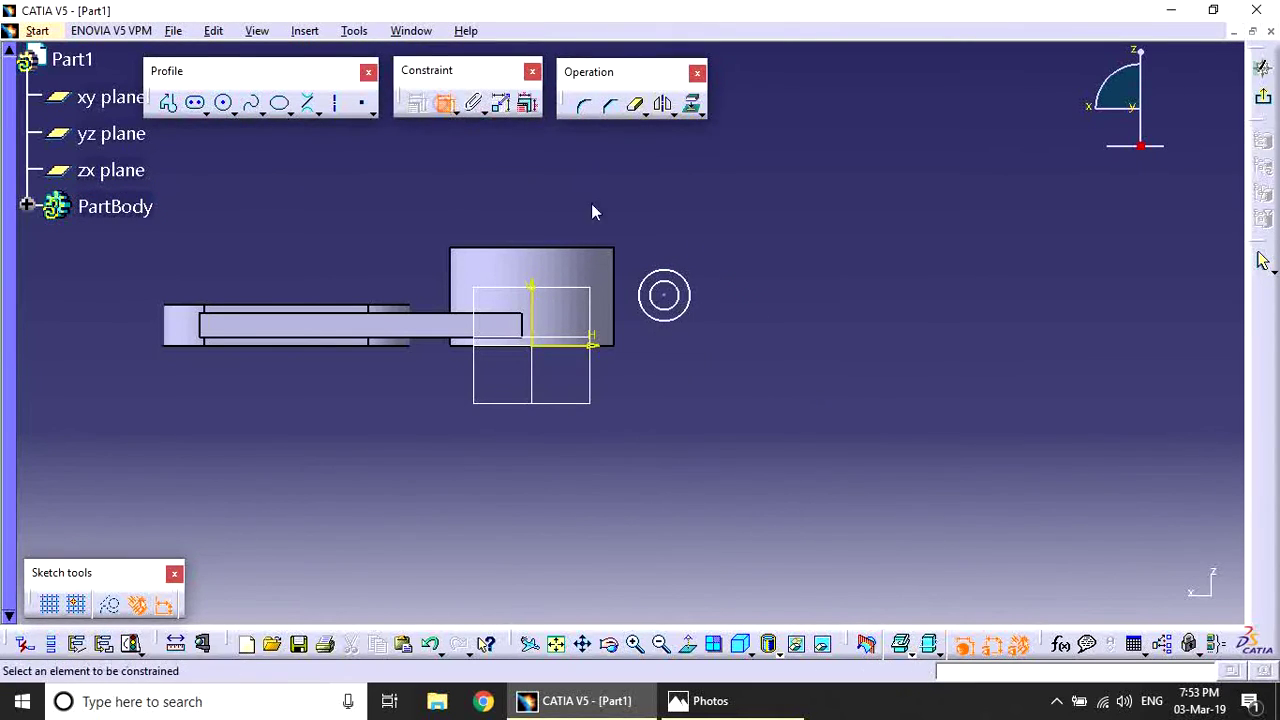
click(660, 280)
click(737, 214)
double_click(741, 214)
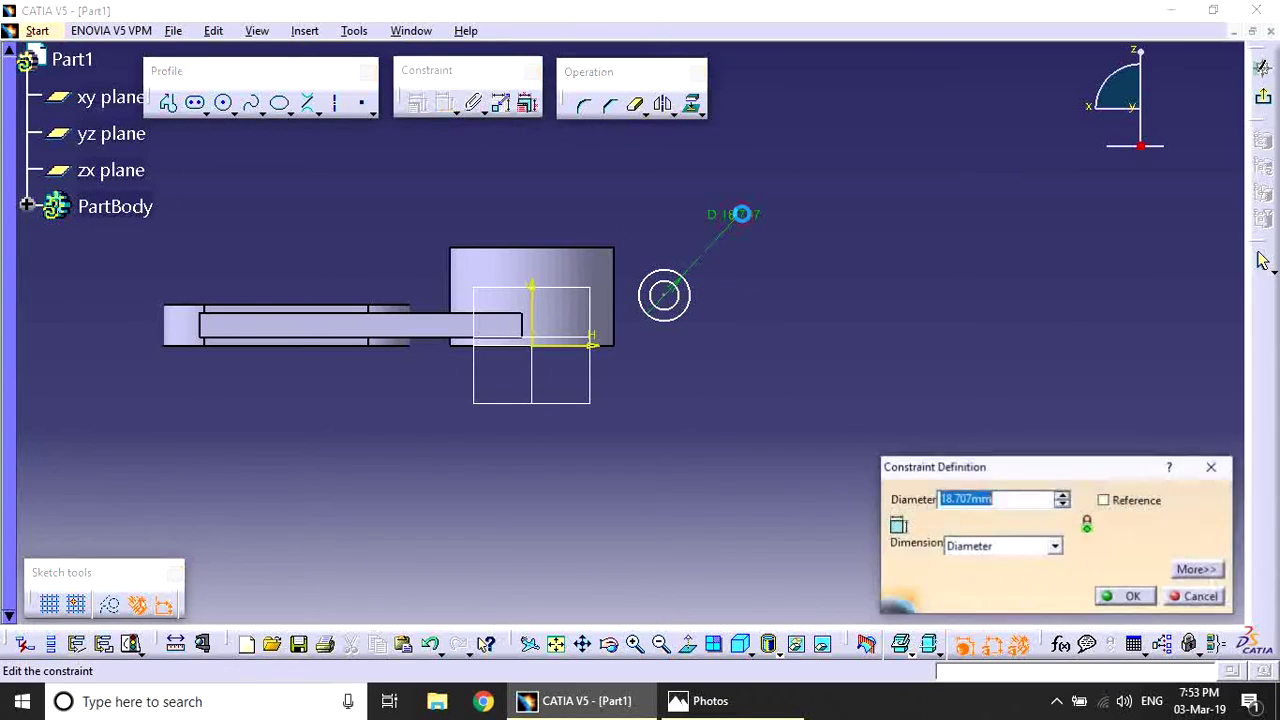
text(24)
key(Return)
Dimension the inner circle's diameter and set it to 9 mm.
click(677, 294)
click(792, 263)
double_click(792, 262)
text(9)
key(Return)
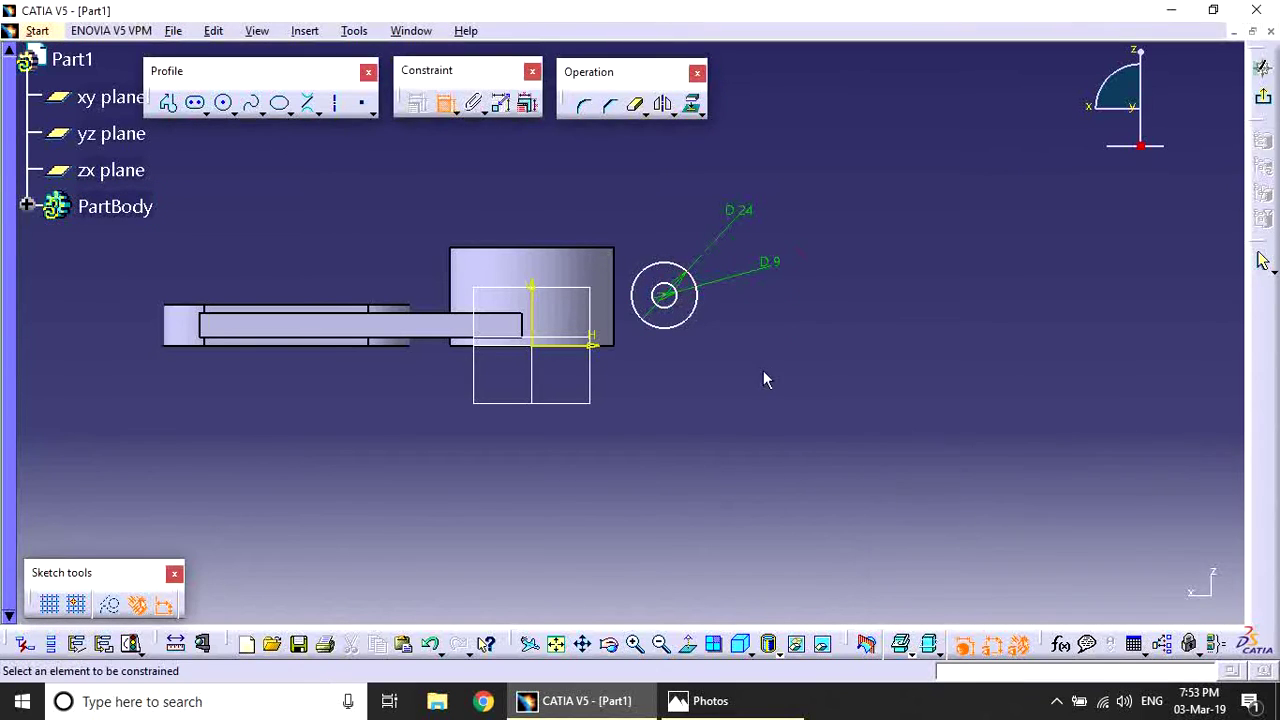
Set the horizontal distance from the vertical axis to the circles' centre to 28 mm, checking the reference drawing in Photos.
click(700, 703)
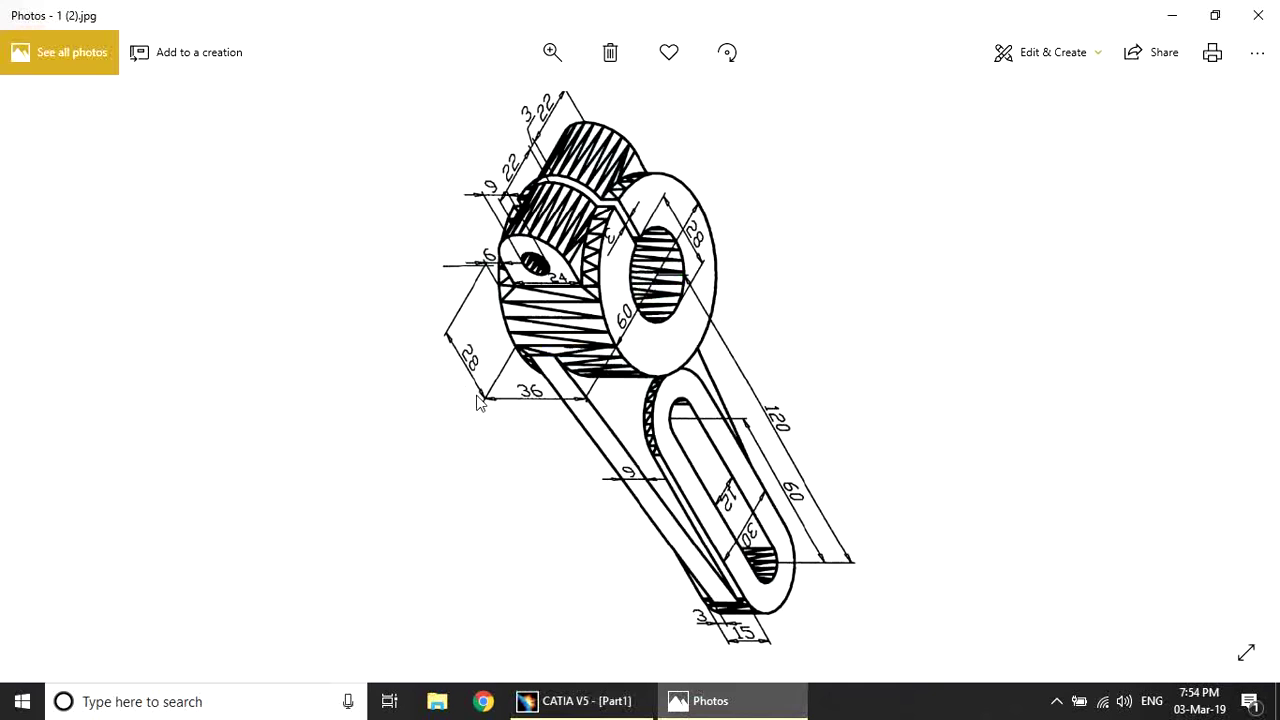
click(718, 703)
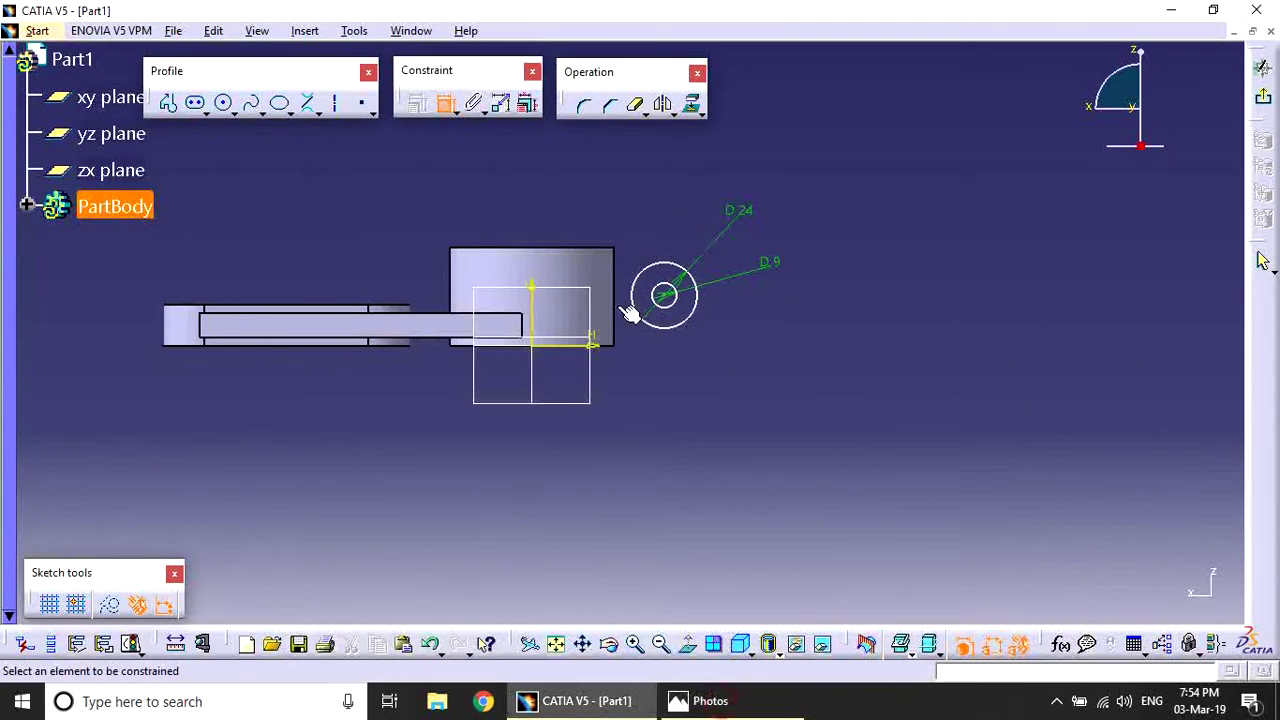
click(447, 106)
click(533, 305)
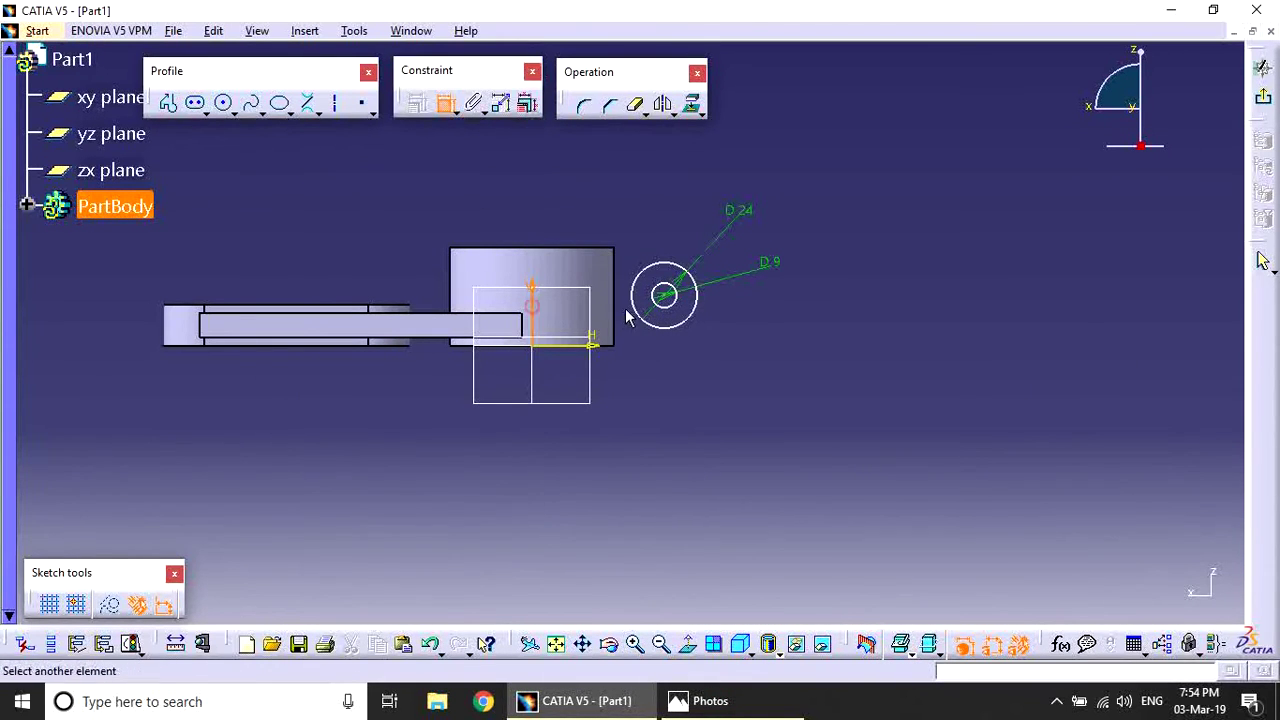
click(663, 294)
click(592, 424)
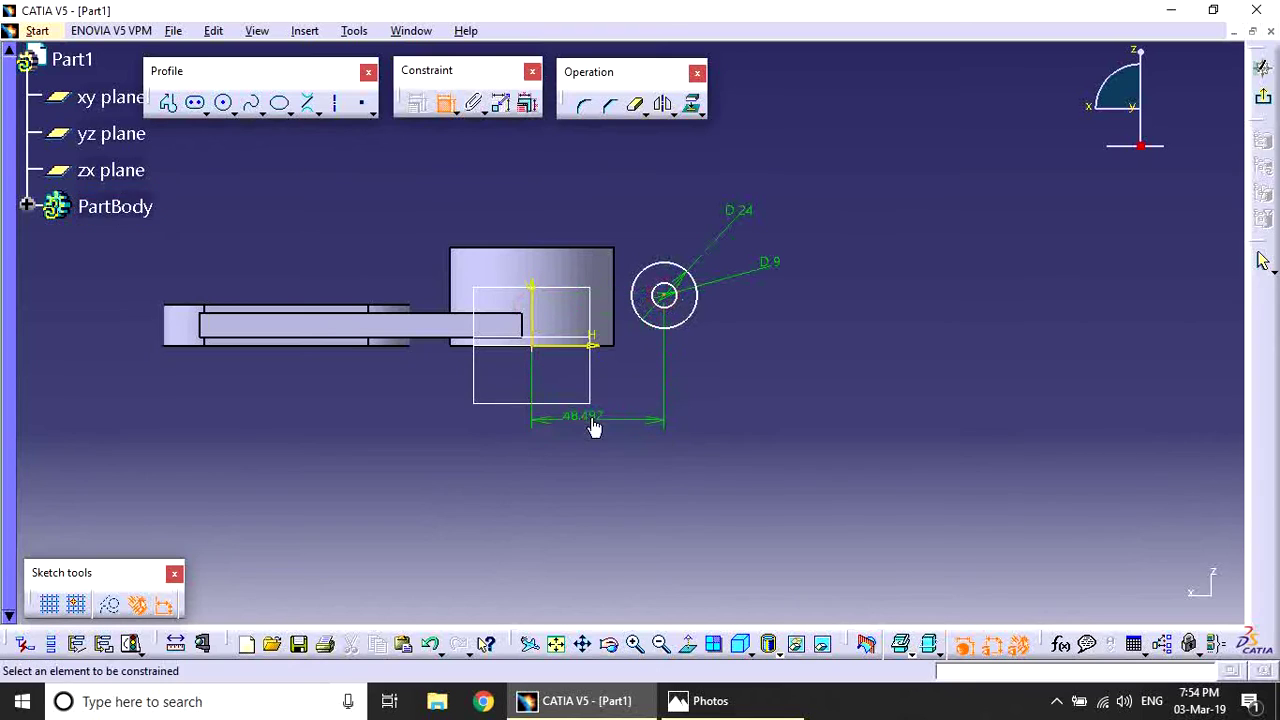
double_click(608, 420)
text(28)
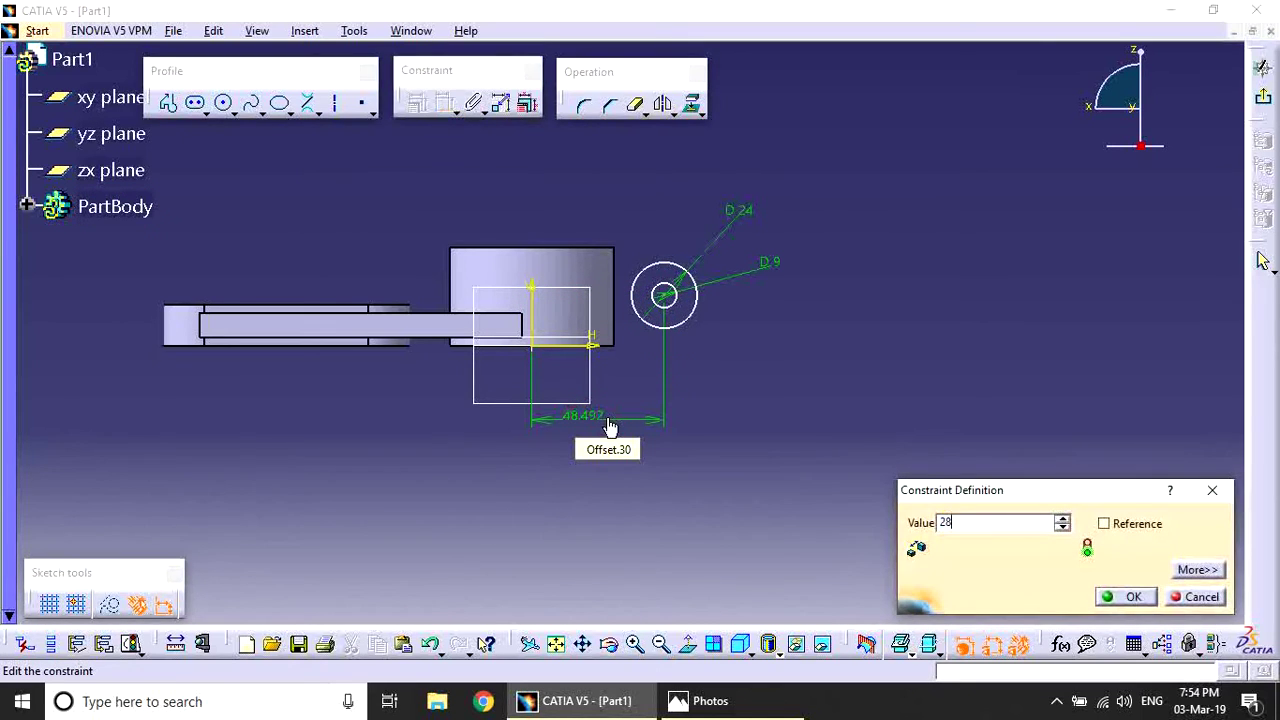
key(Return)
Dimension the height from the ring's bottom edge to the circles' centre and set it to 36/2 mm.
mouse_move(734, 429)
middle_down()
mouse_move(731, 390)
mouse_move(731, 431)
mouse_move(712, 383)
middle_up()
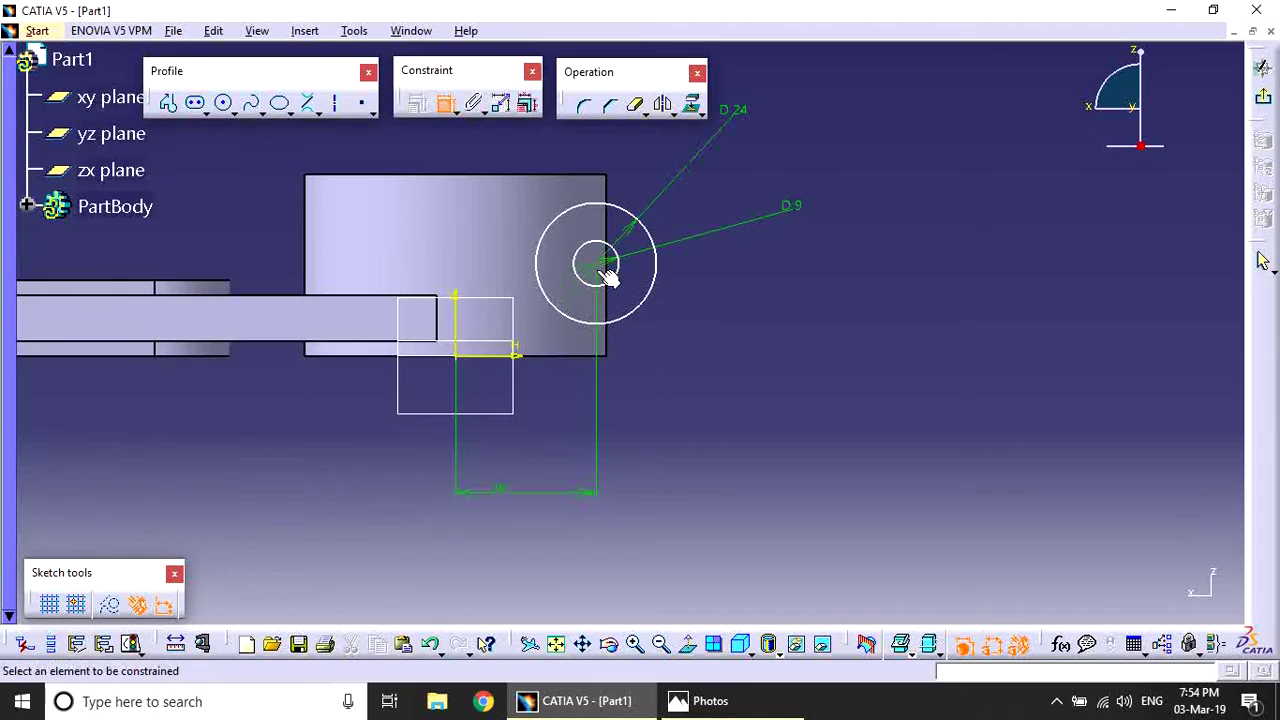
click(445, 103)
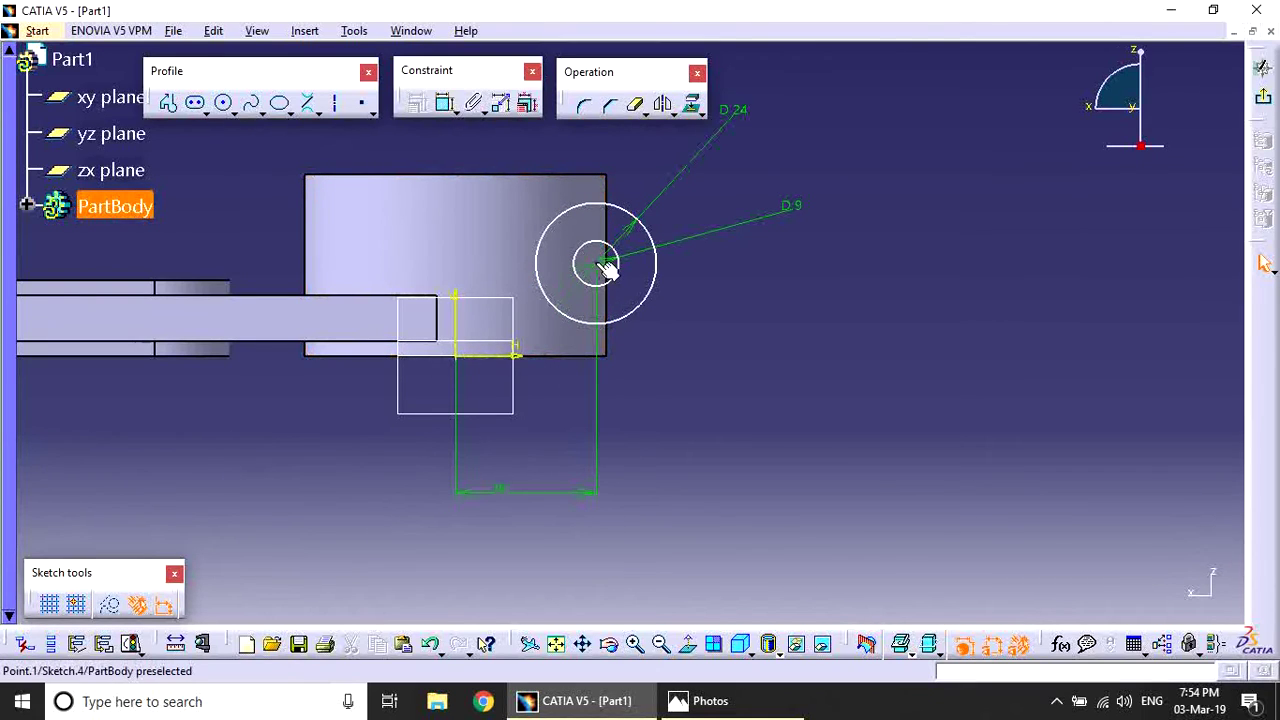
click(445, 103)
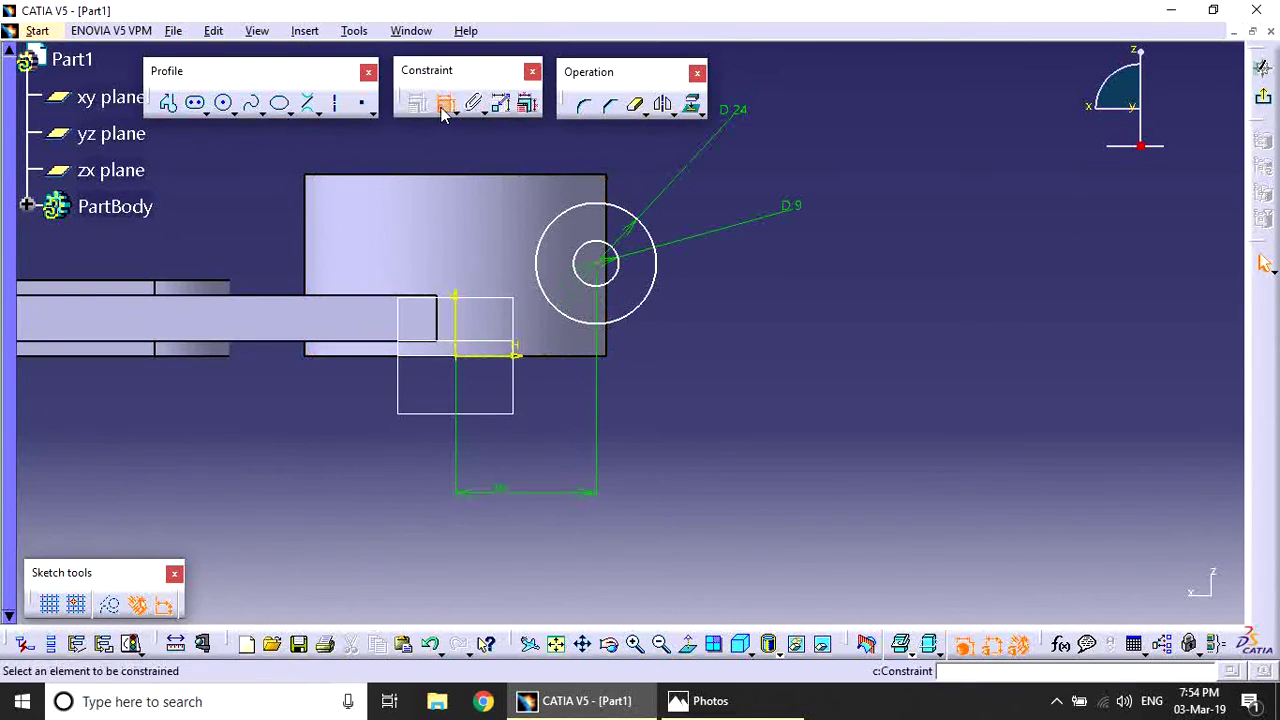
click(590, 355)
click(596, 262)
click(723, 303)
double_click(723, 302)
text(36/2)
click(1133, 597)
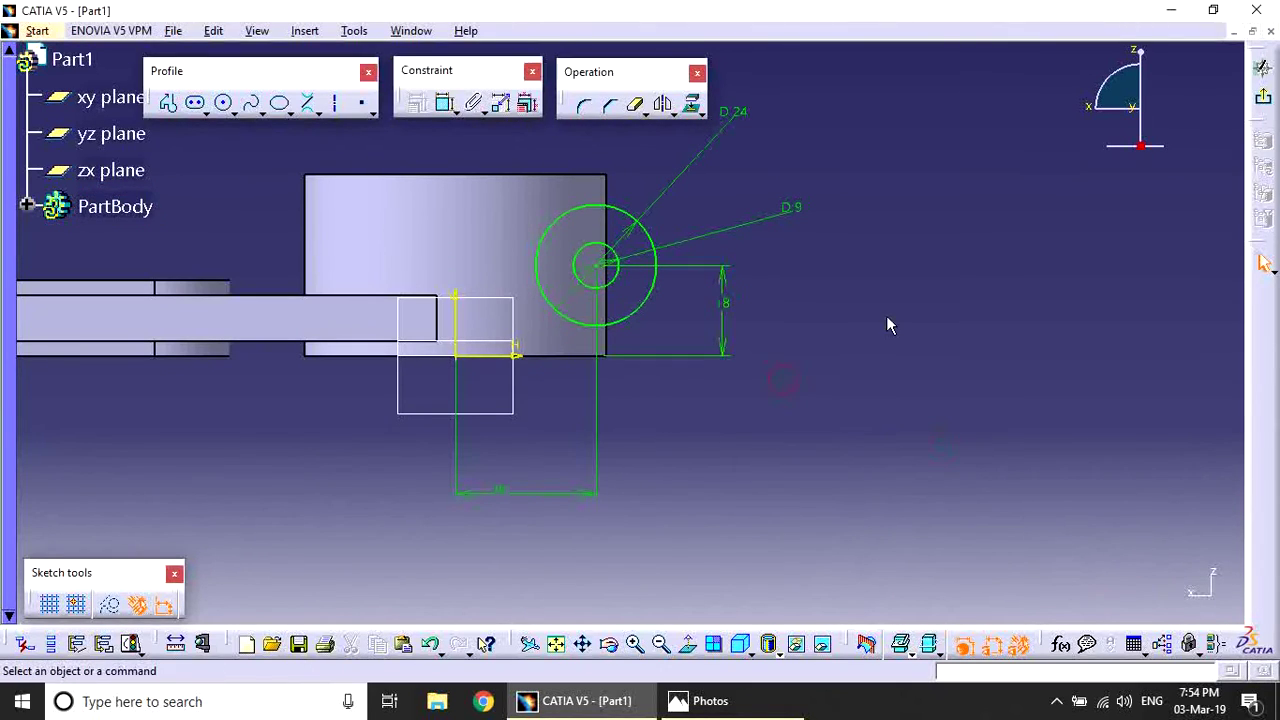
Draw a horizontal line tangent to the outer circle's top, running from the circle to the vertical axis.
middle_drag(700, 324, 844, 326)
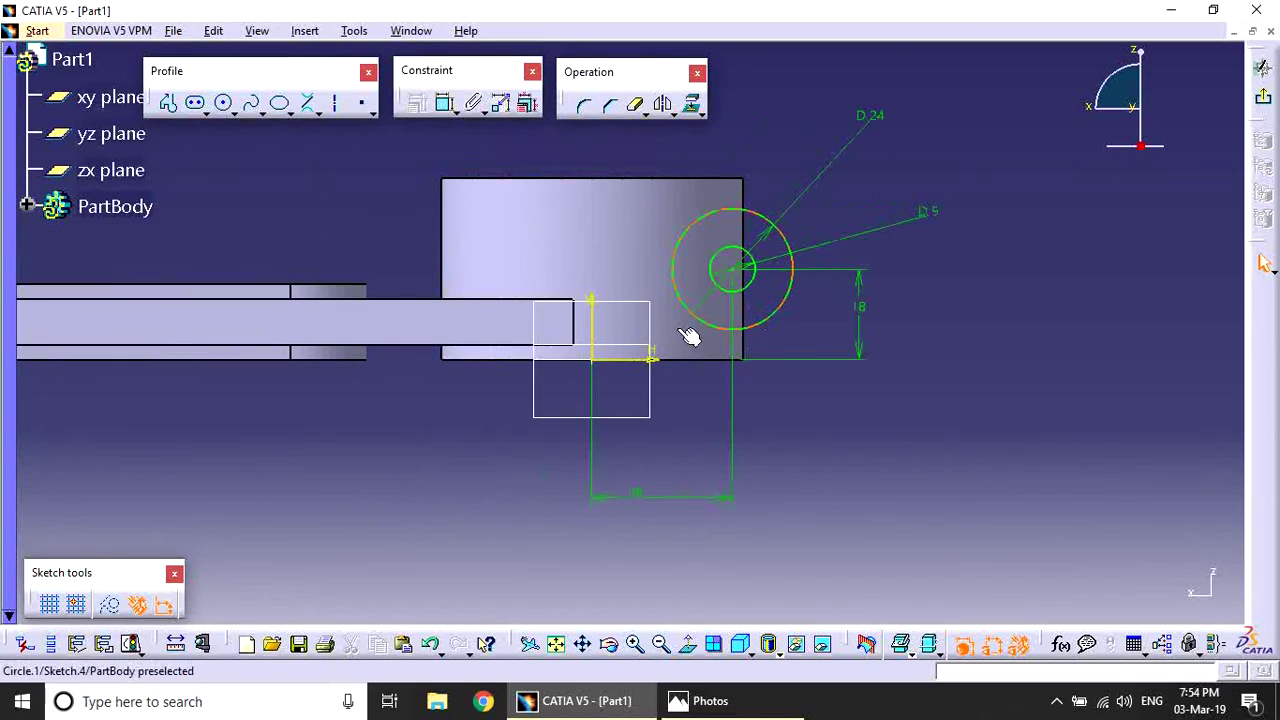
click(170, 106)
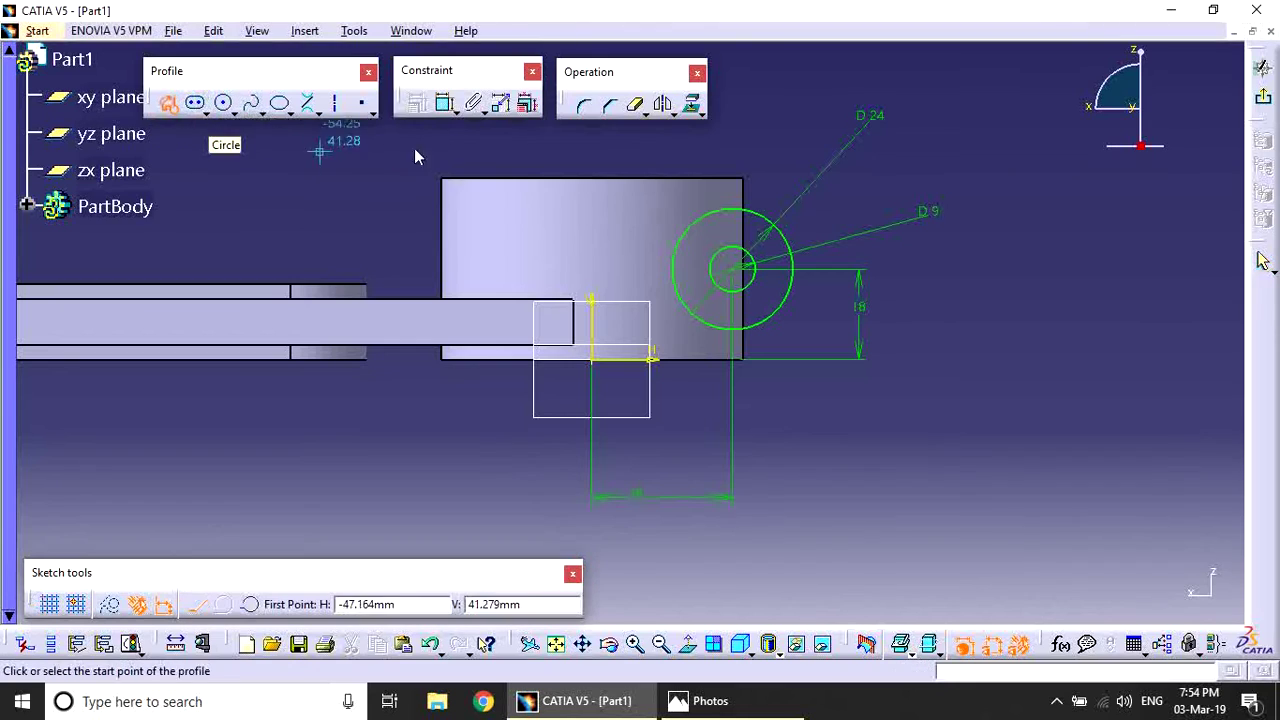
click(738, 210)
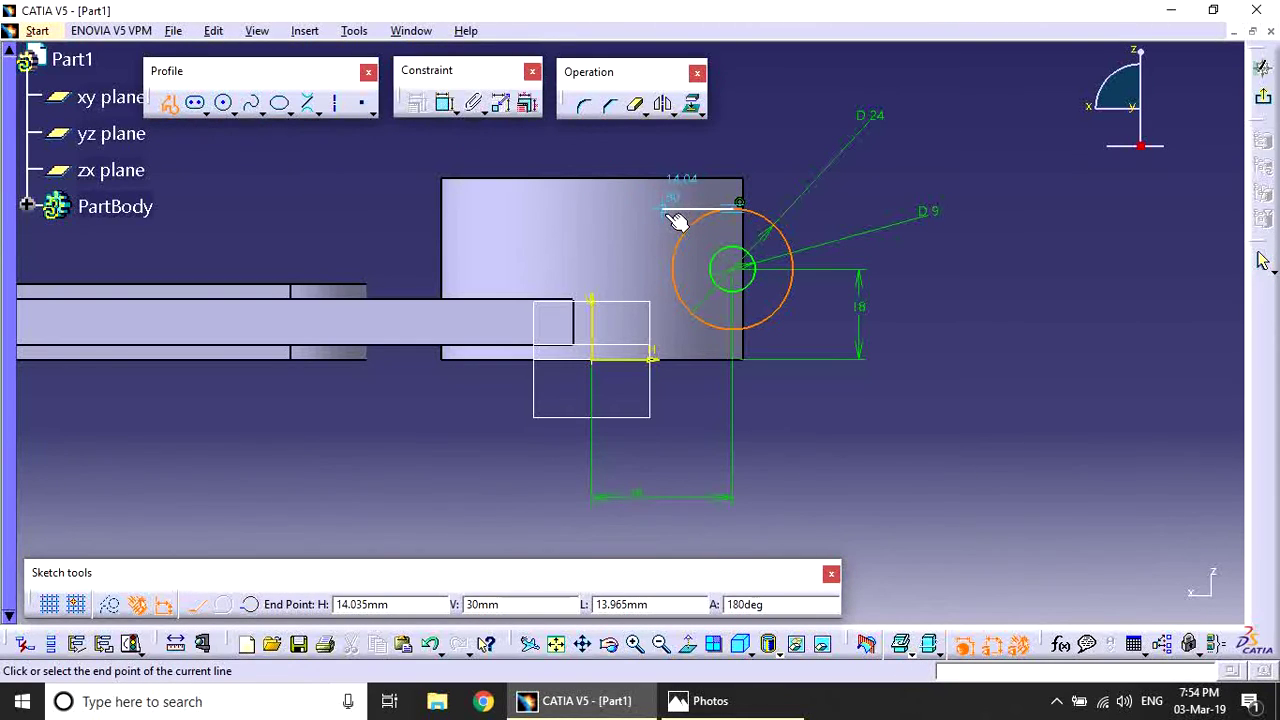
click(599, 204)
click(168, 104)
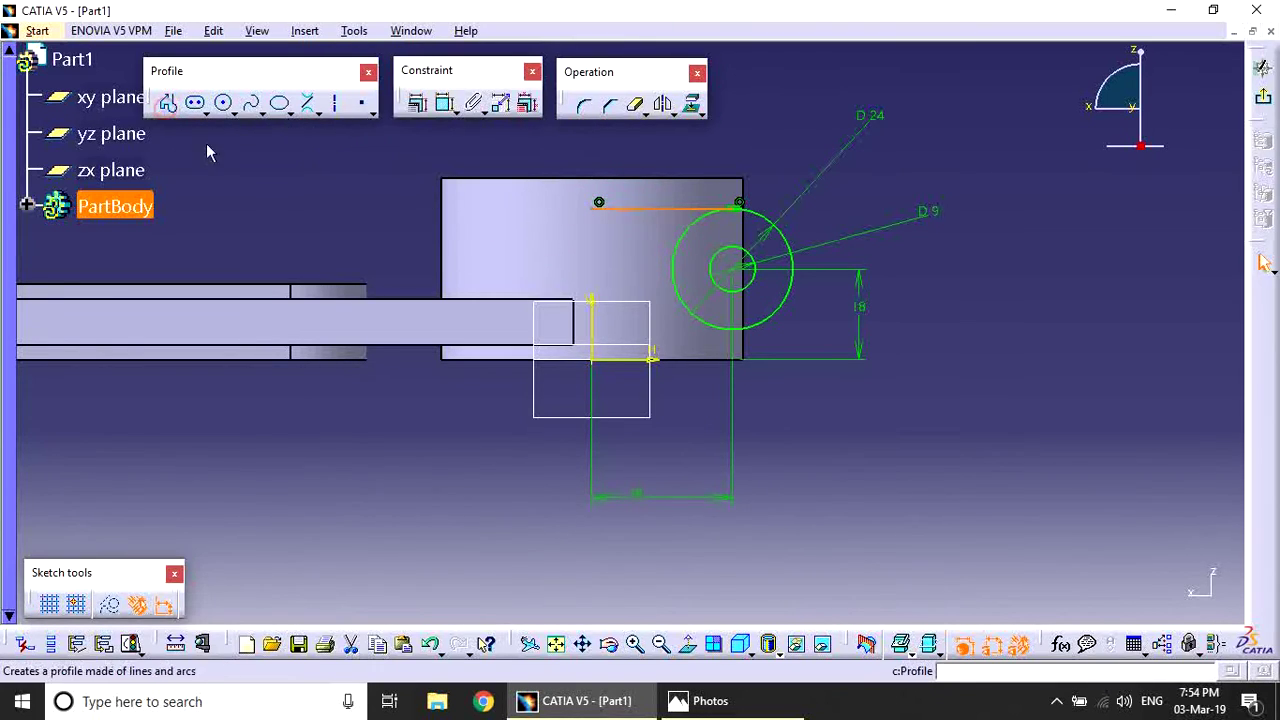
Draw a horizontal line from the outer circle's bottom to the vertical axis, and join it vertically to the upper line's end.
click(168, 104)
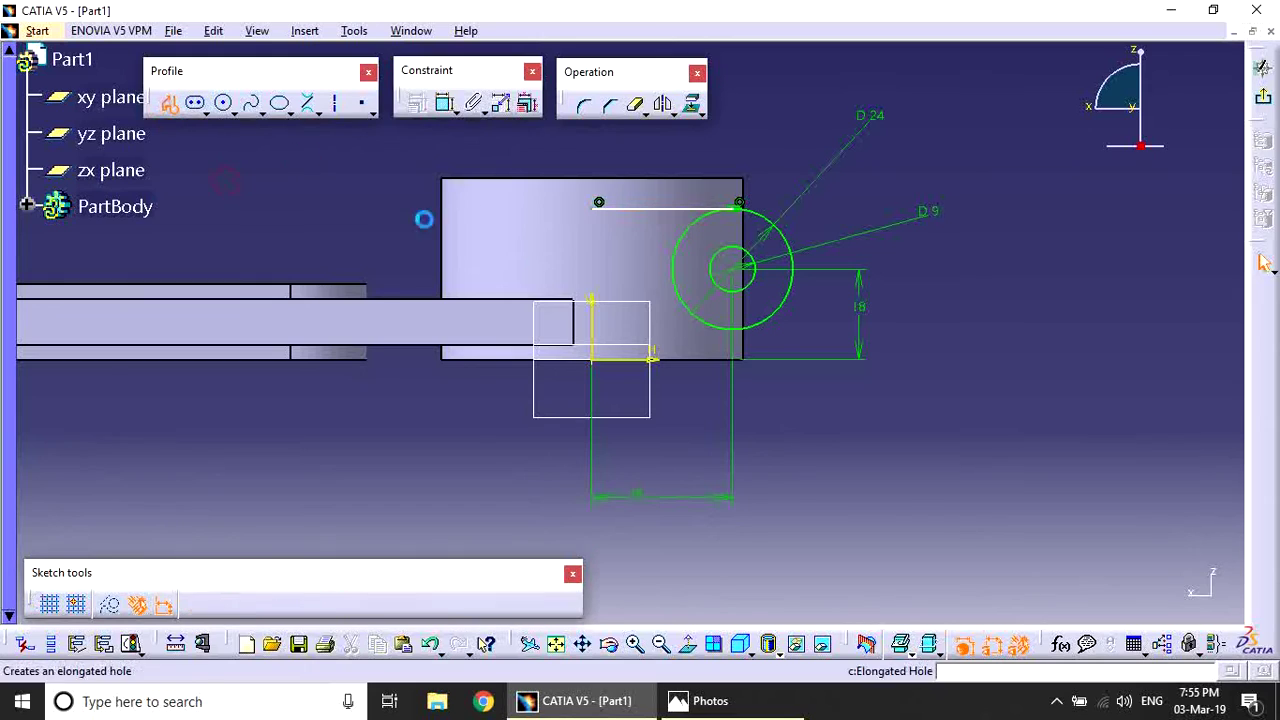
click(740, 335)
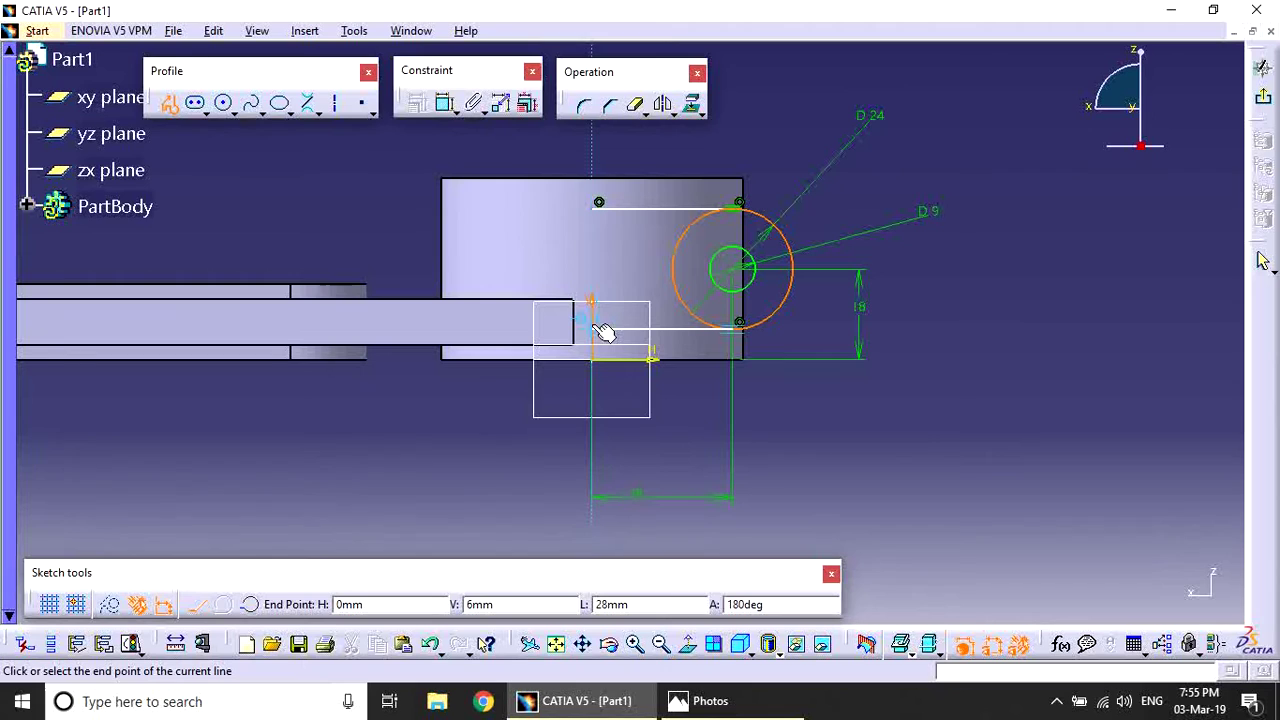
click(600, 325)
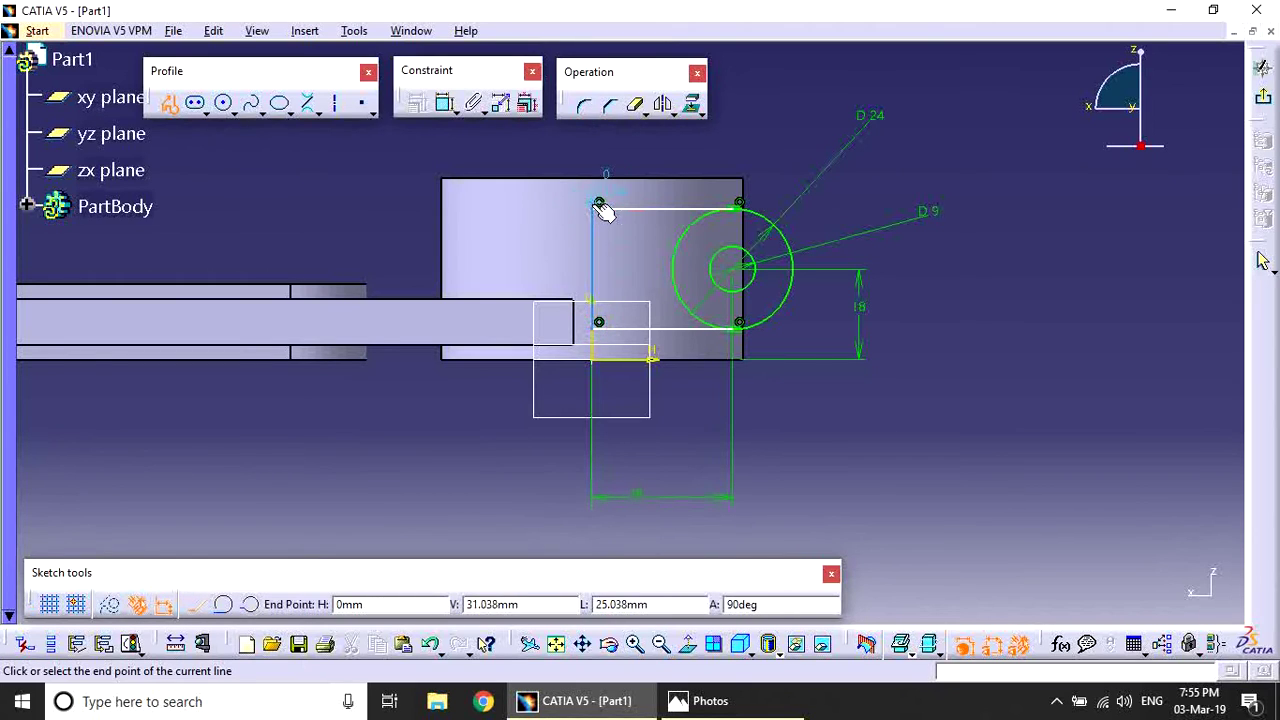
click(599, 204)
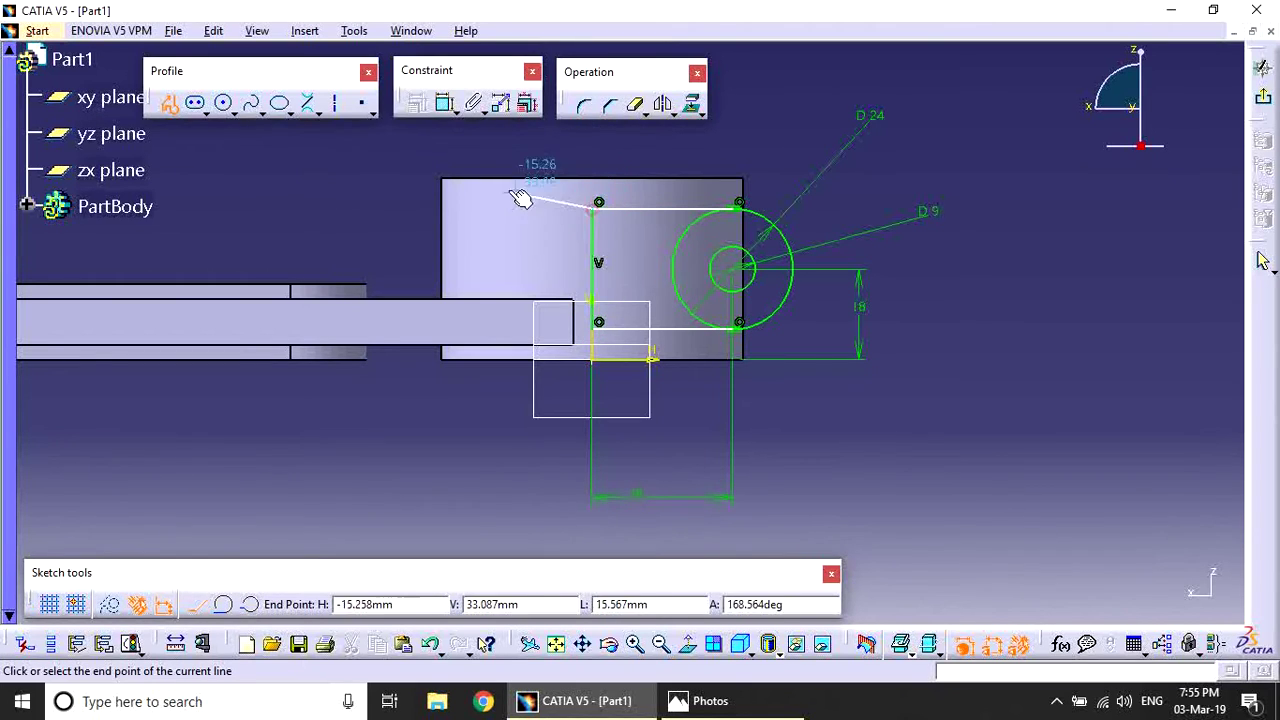
click(194, 103)
Trim away the inner half of the 24 mm circle and delete the 9 mm circle.
click(636, 106)
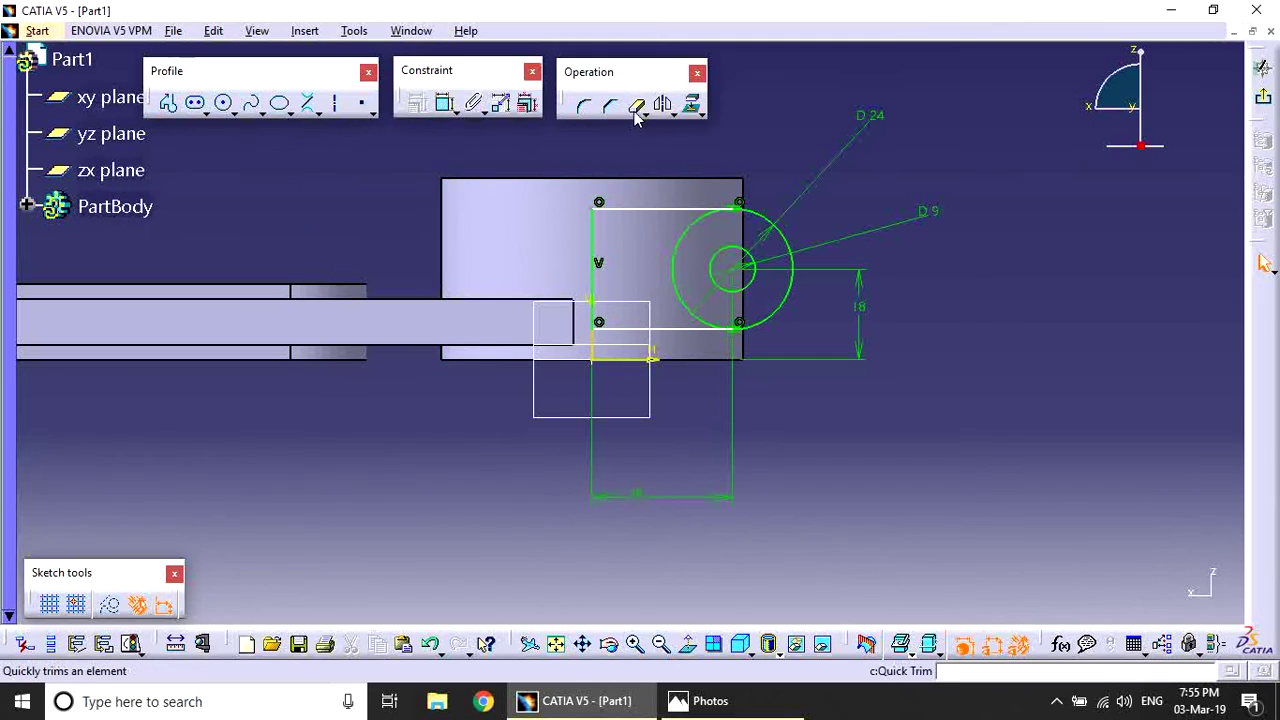
click(678, 240)
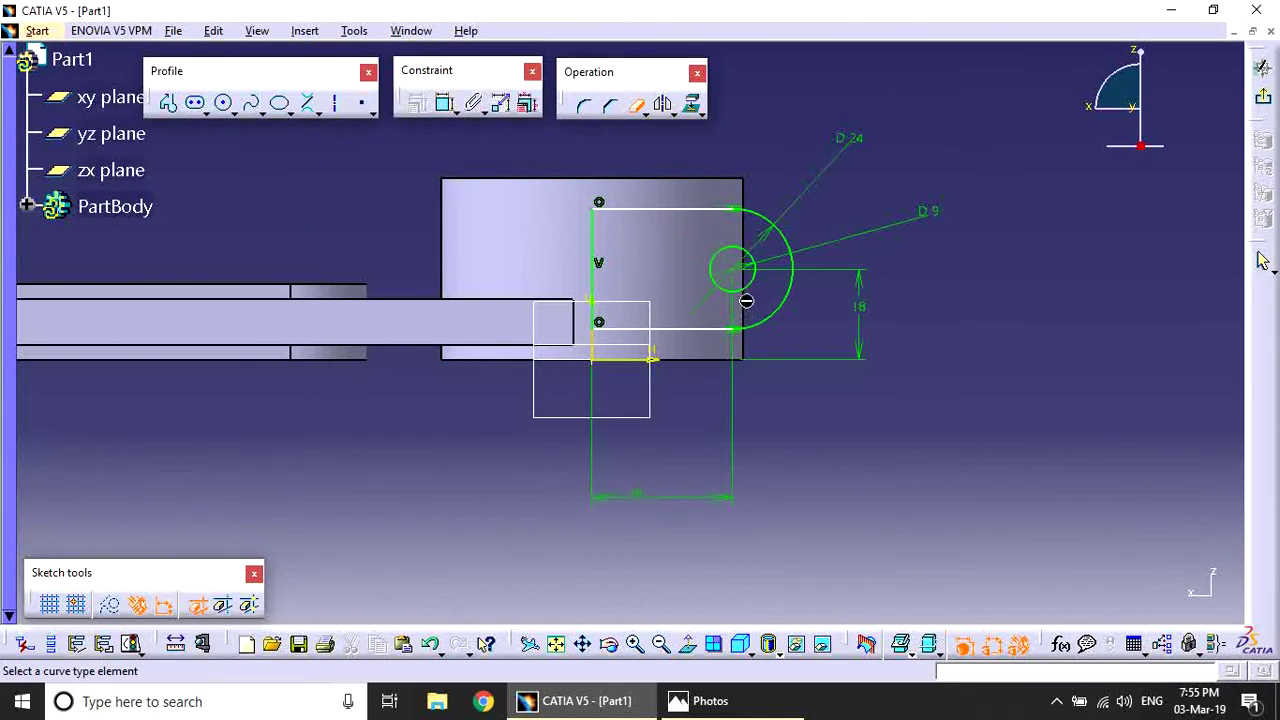
click(636, 108)
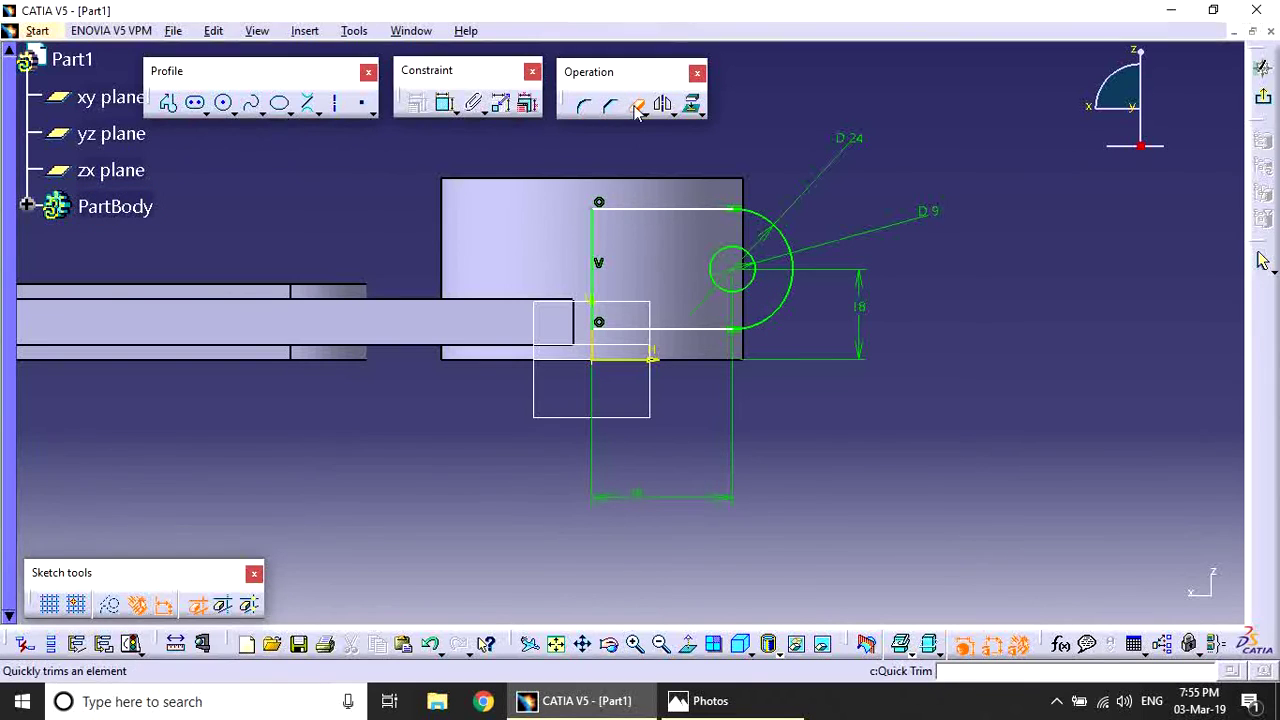
click(636, 108)
click(750, 285)
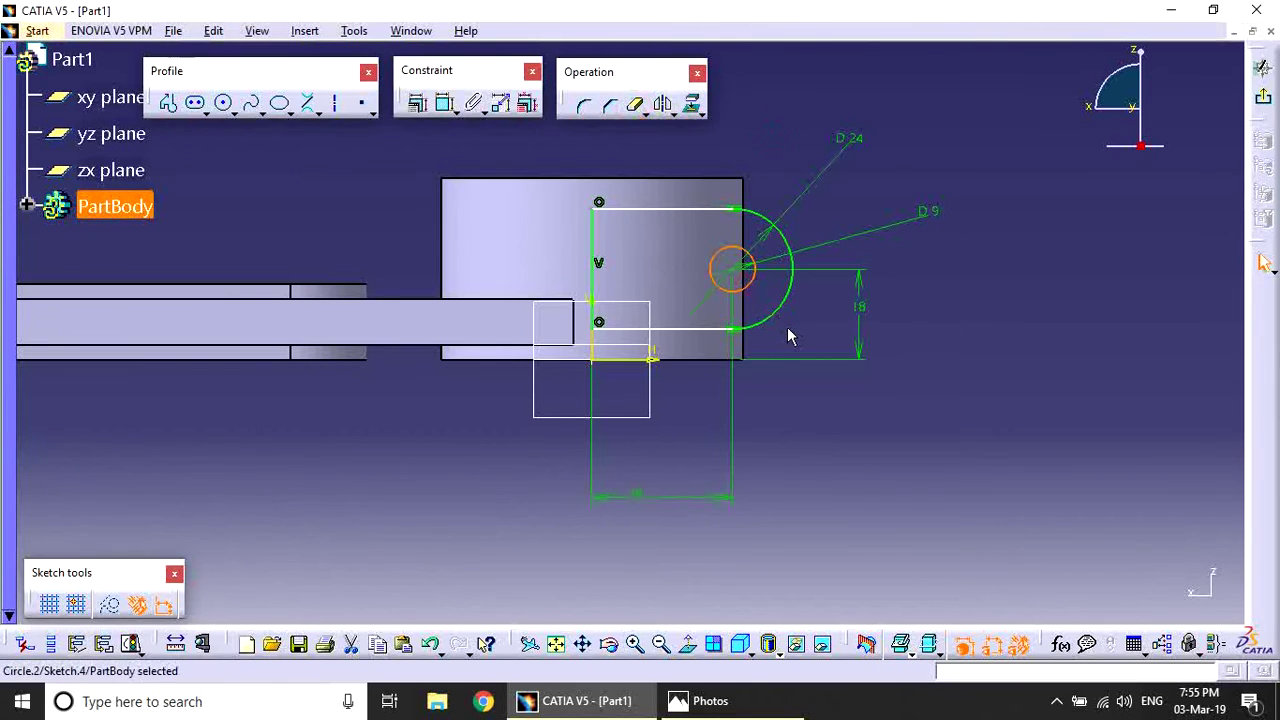
key(Delete)
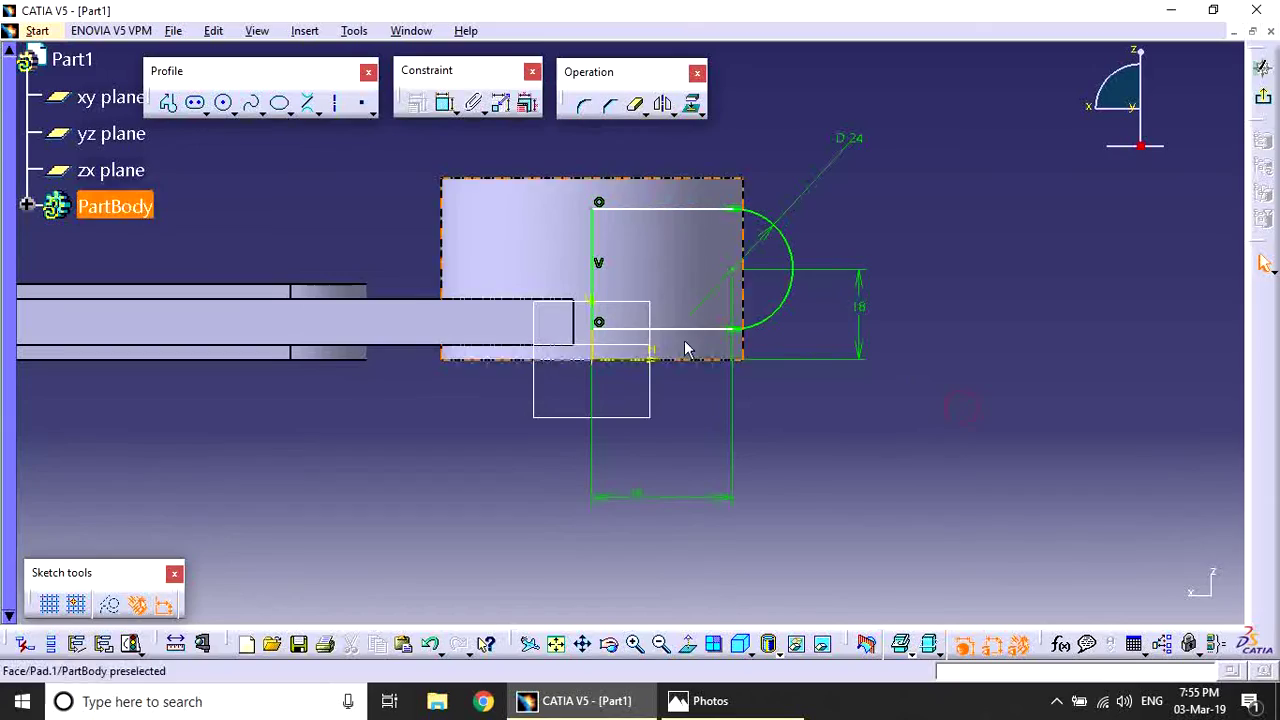
Exit the sketch, check the reference drawing in Photos, and pad the boss profile 23.5 mm with mirrored extent in CATIA.
click(1263, 96)
mouse_move(894, 231)
middle_down()
mouse_move(714, 251)
mouse_move(586, 286)
mouse_move(566, 414)
mouse_move(623, 286)
mouse_move(684, 209)
mouse_move(686, 166)
mouse_move(700, 300)
middle_up()
click(706, 701)
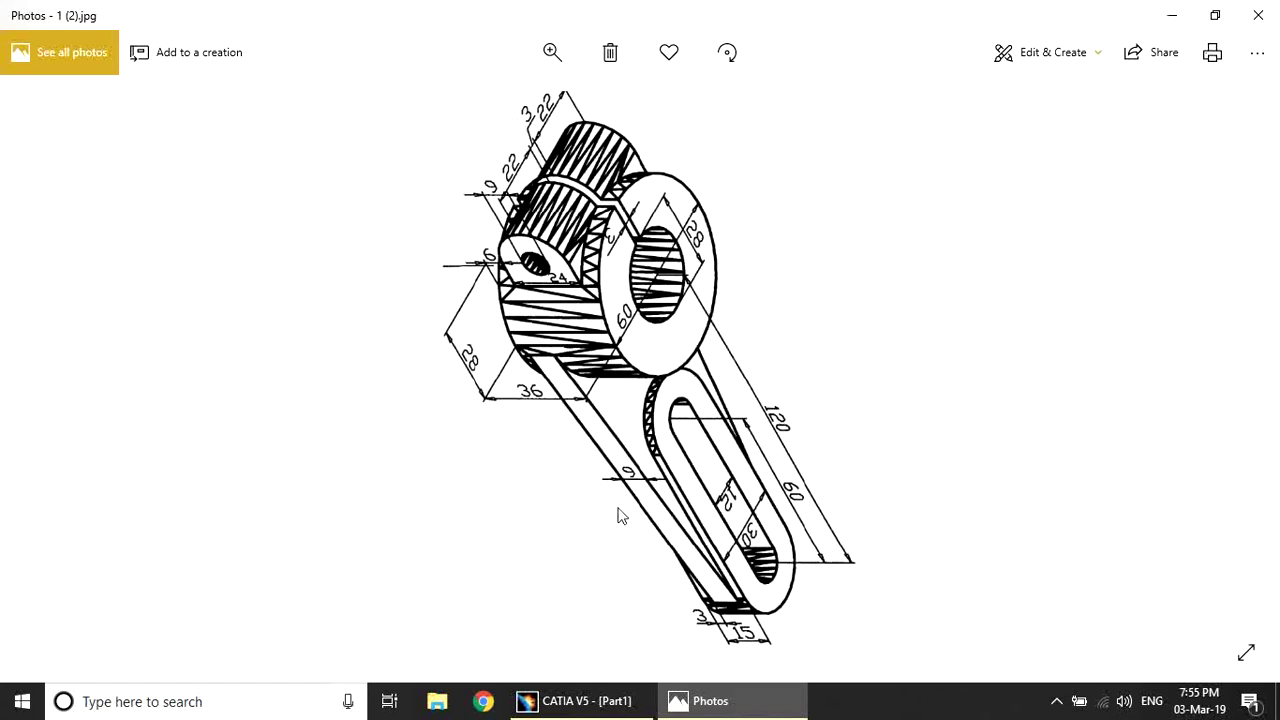
click(575, 701)
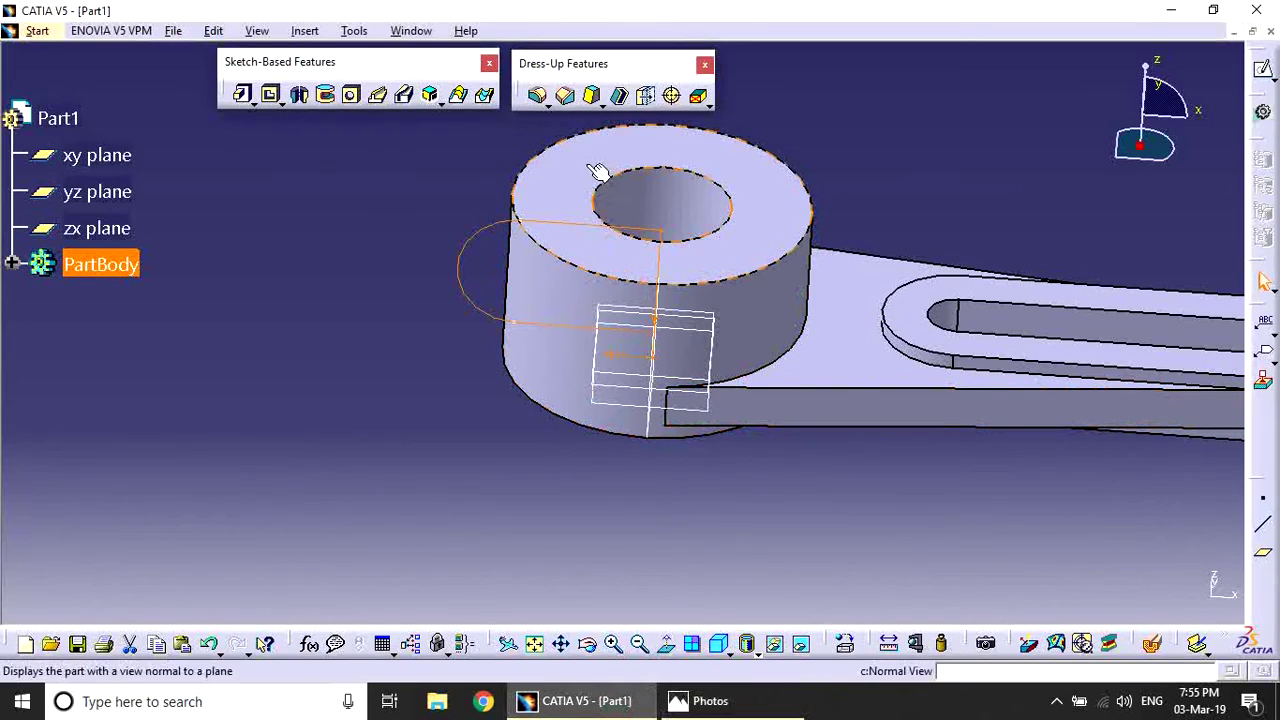
click(243, 94)
middle_drag(528, 376, 591, 437)
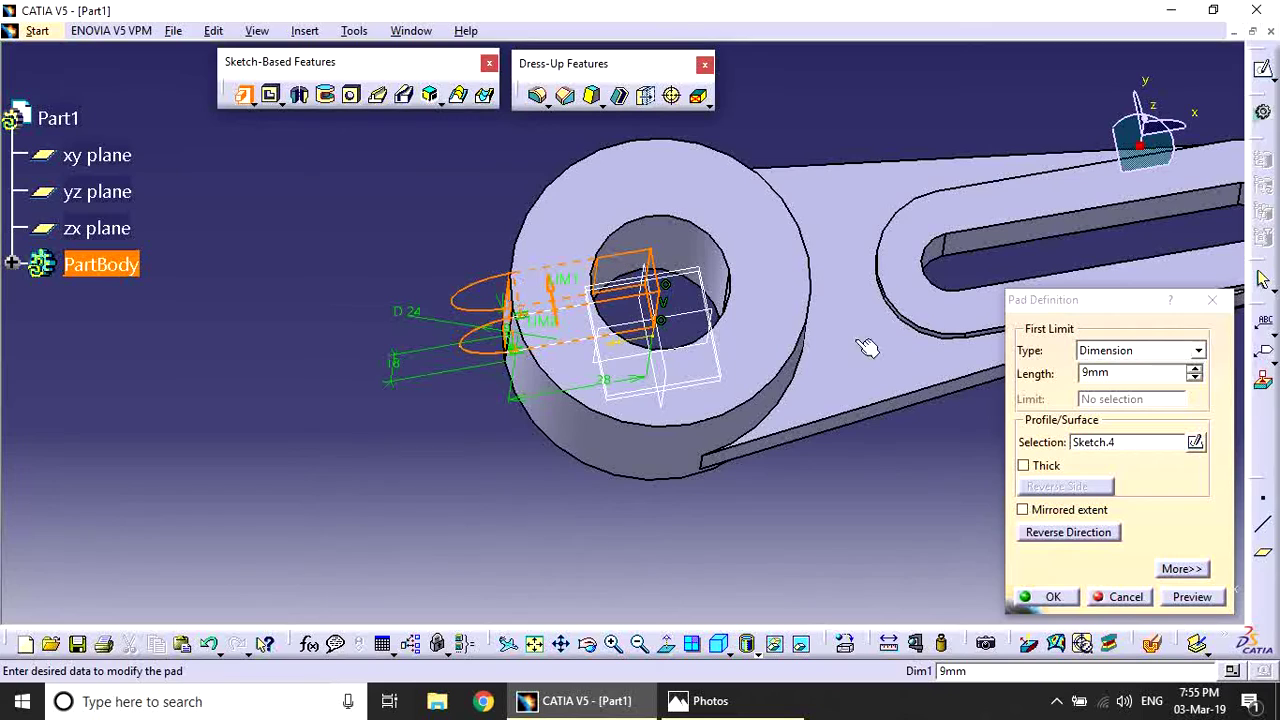
double_click(1133, 372)
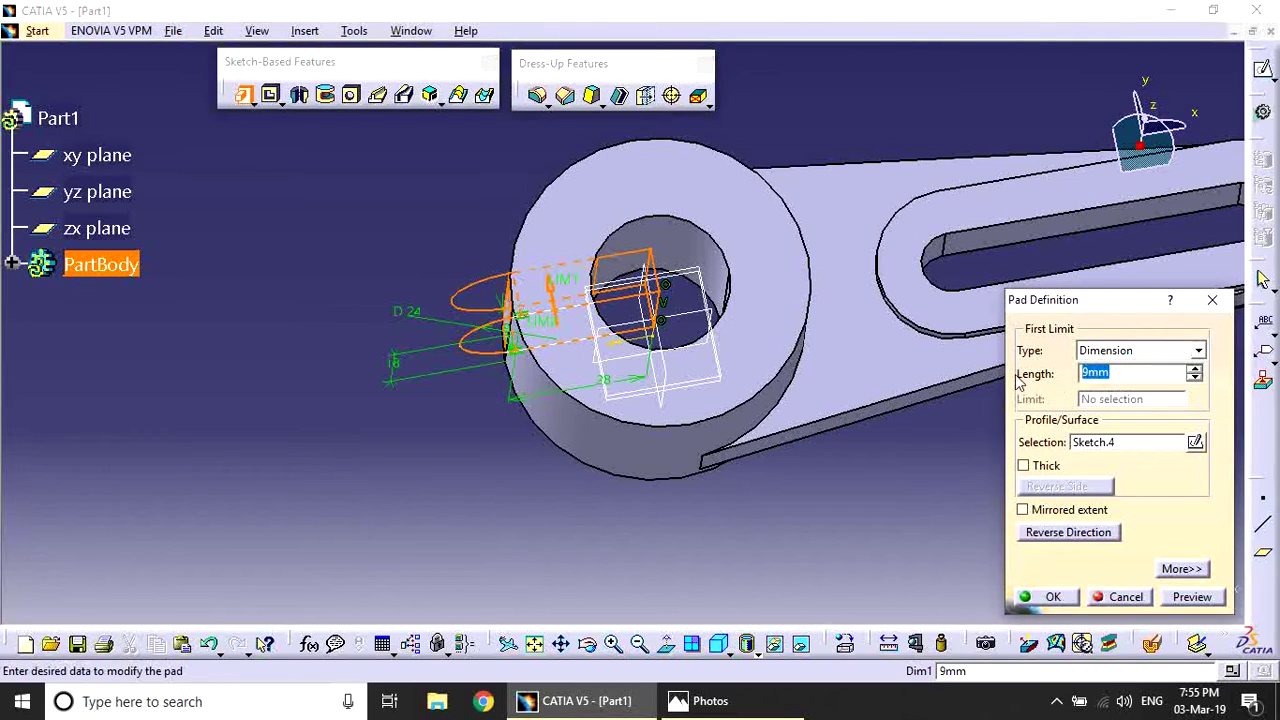
text(23.5)
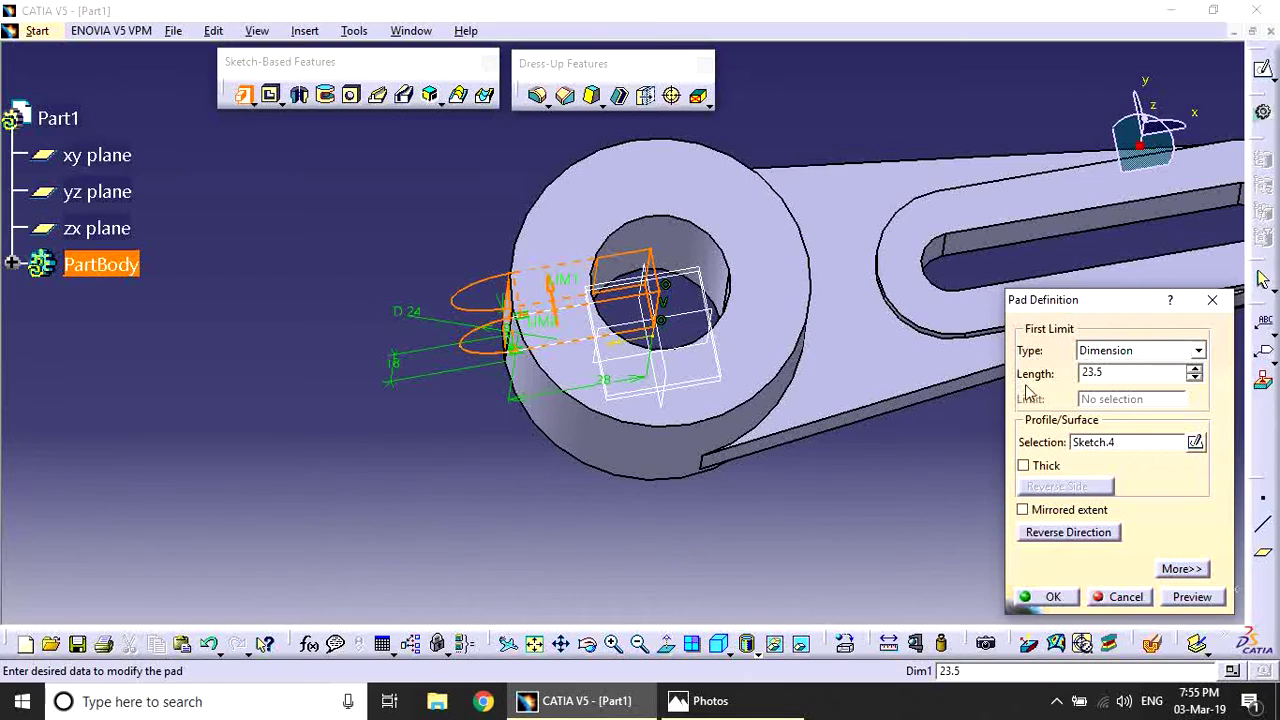
click(1180, 598)
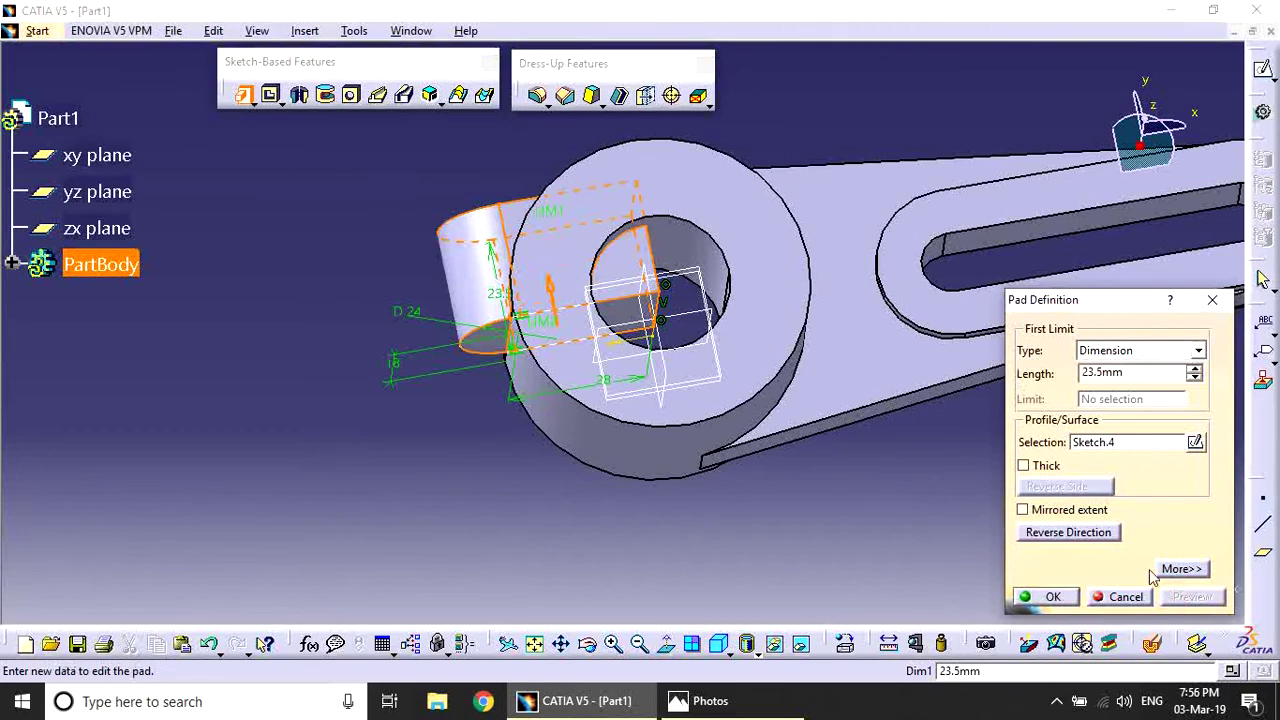
click(1040, 511)
click(1194, 598)
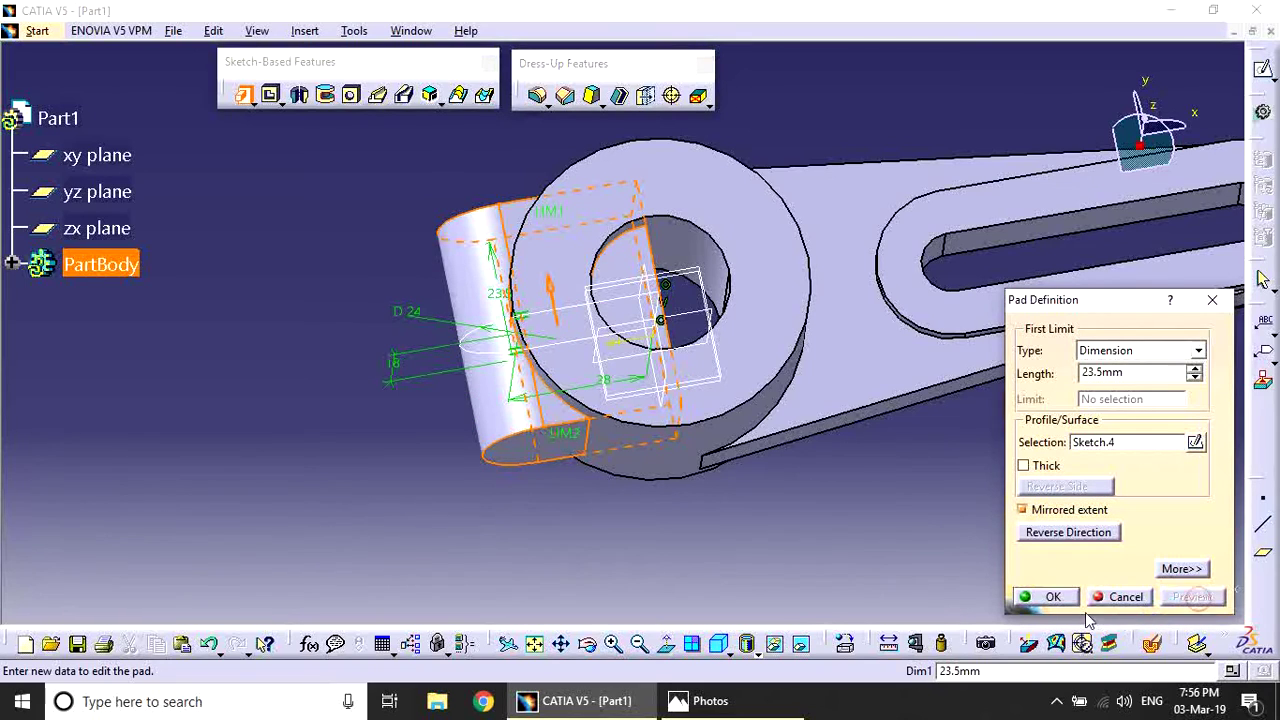
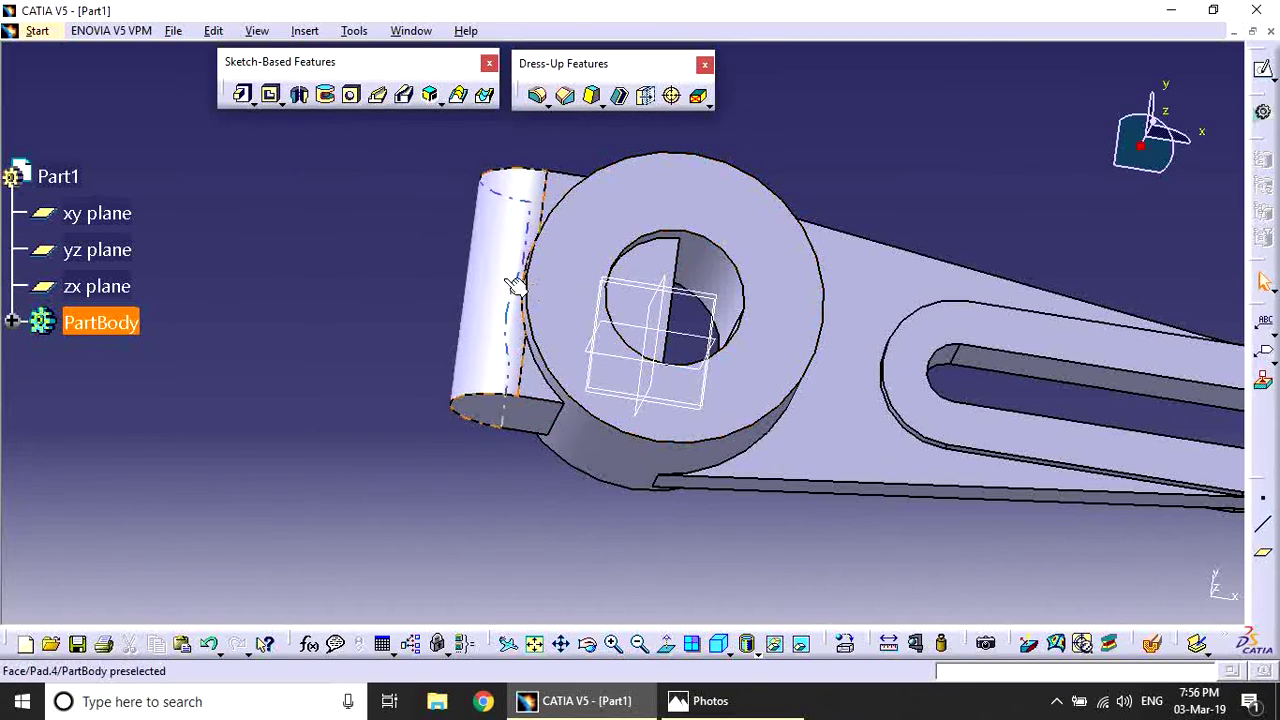
Check the reference drawing in Photos, then start a sketch on the ring's top face in CATIA and project the bore's edge.
click(705, 700)
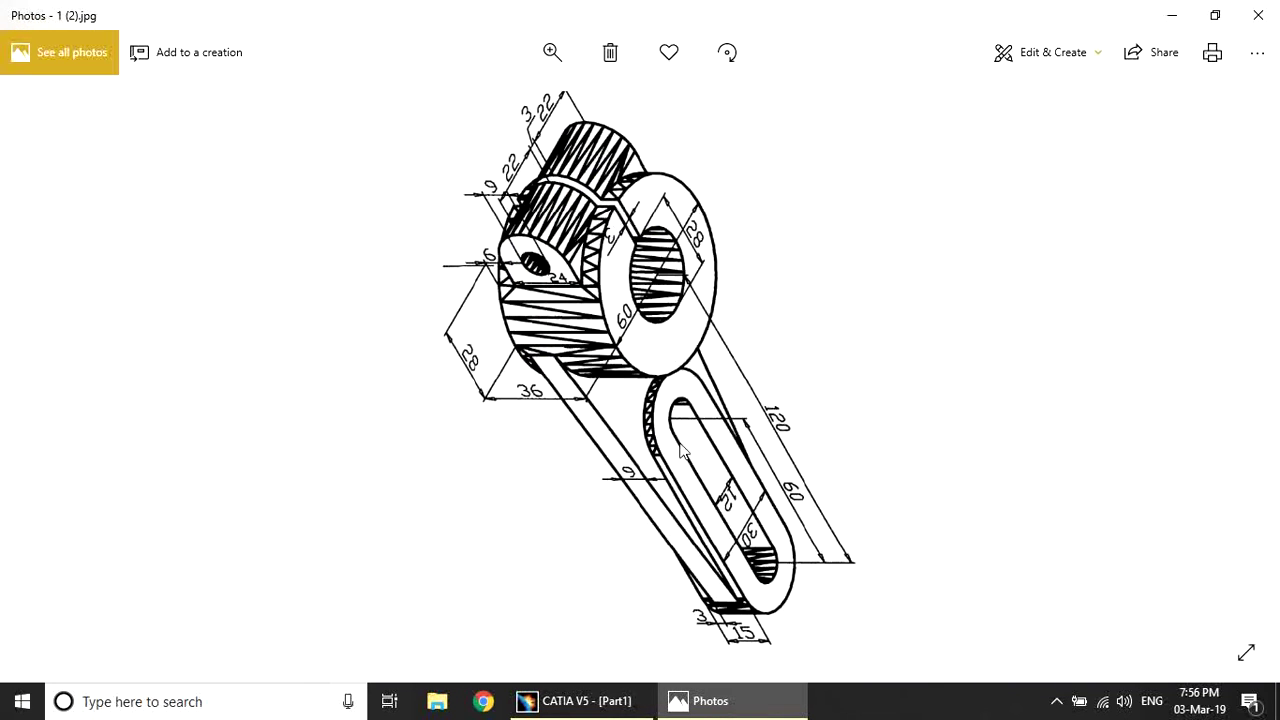
click(575, 700)
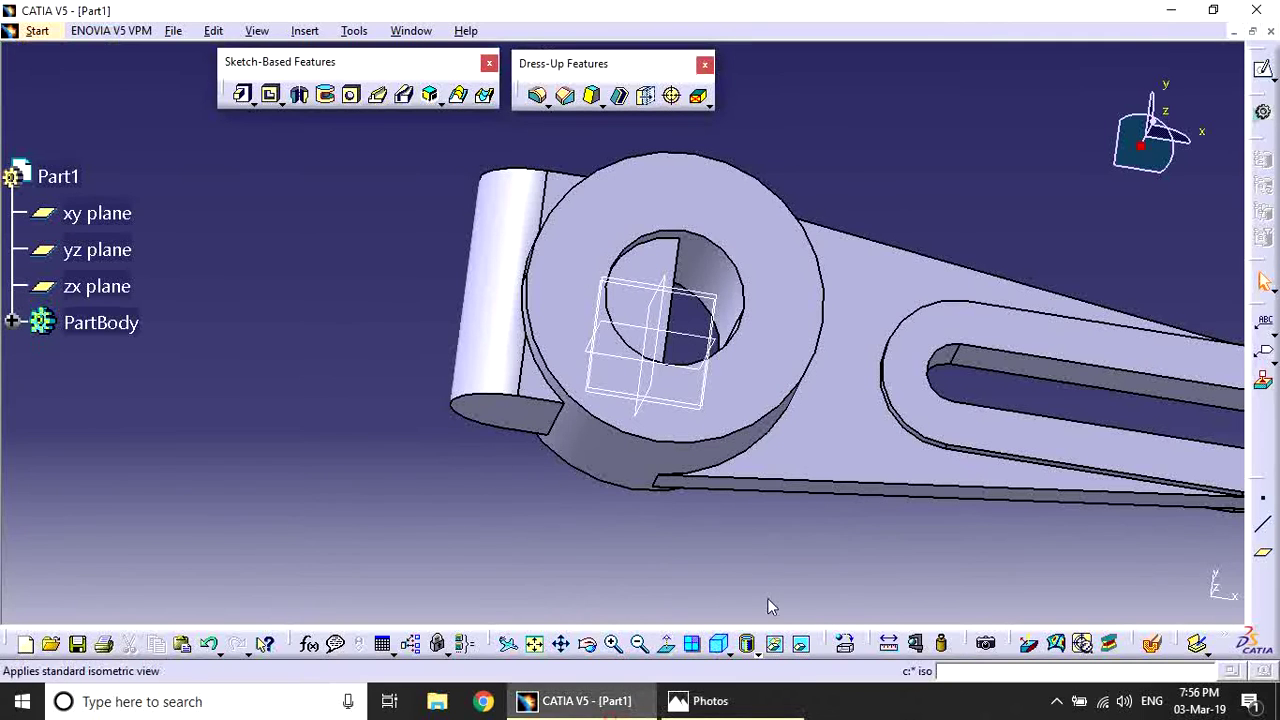
click(738, 228)
click(1263, 68)
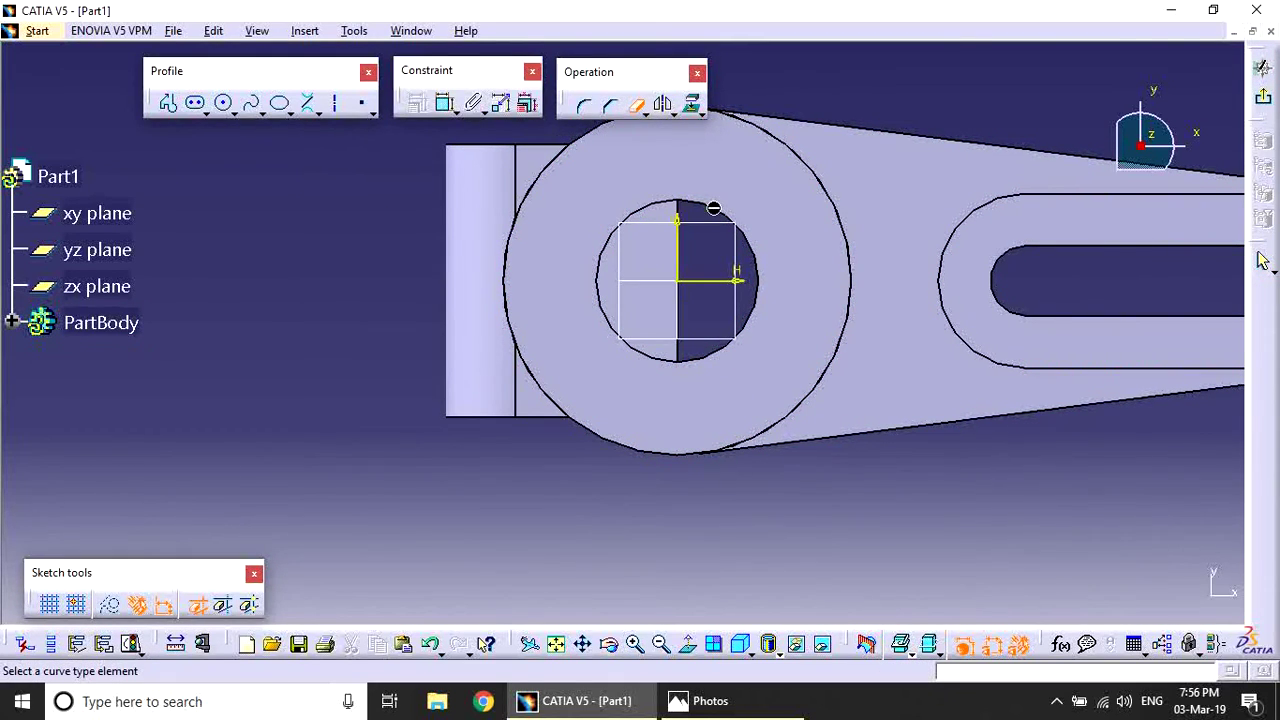
click(640, 112)
click(697, 112)
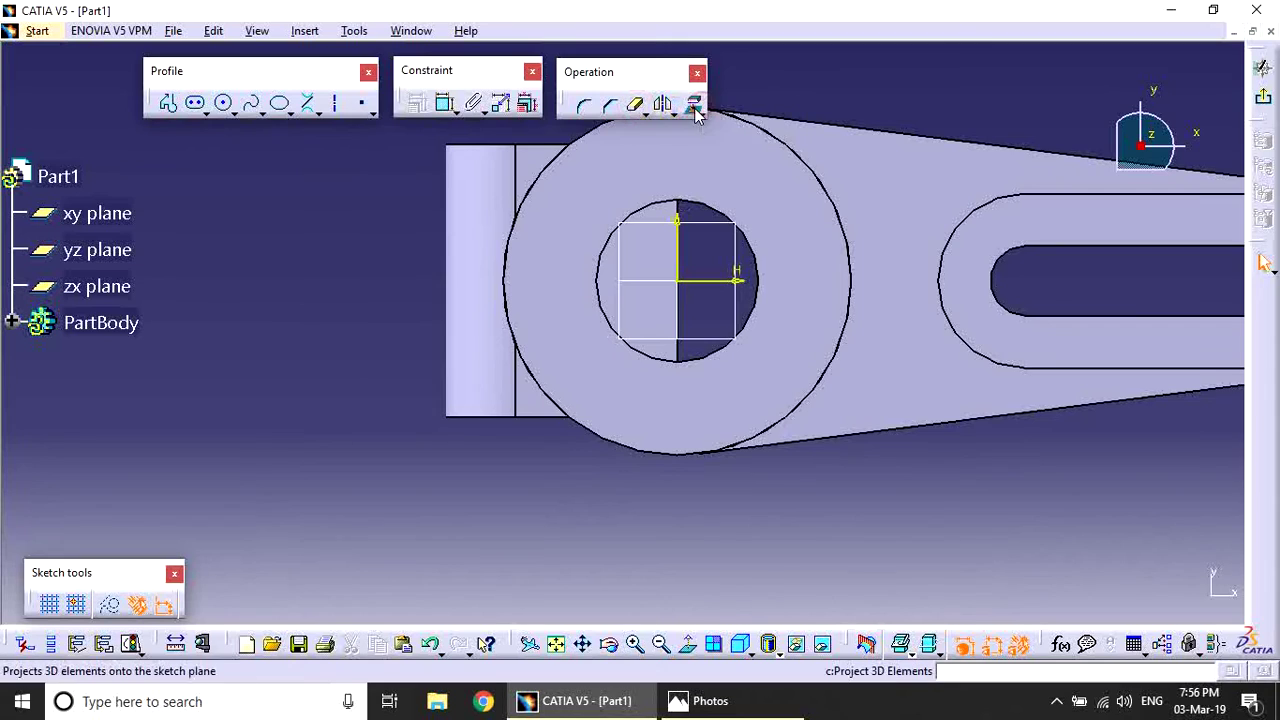
click(703, 207)
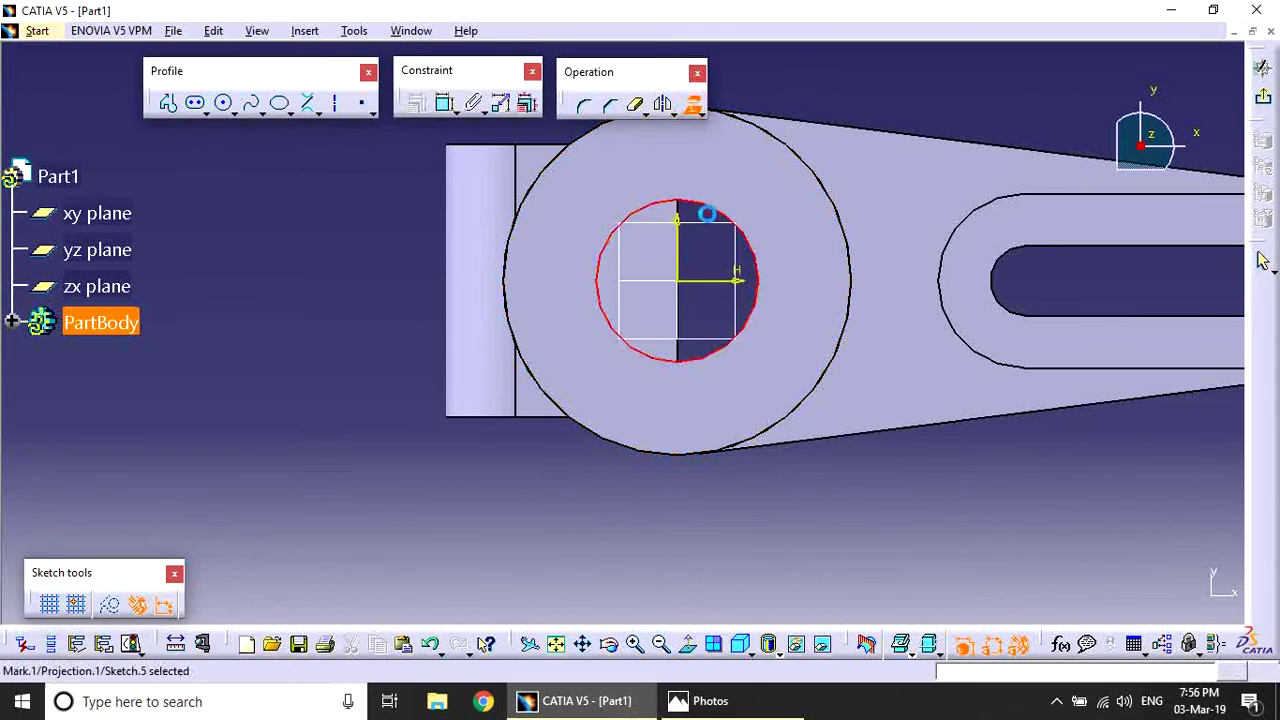
click(405, 310)
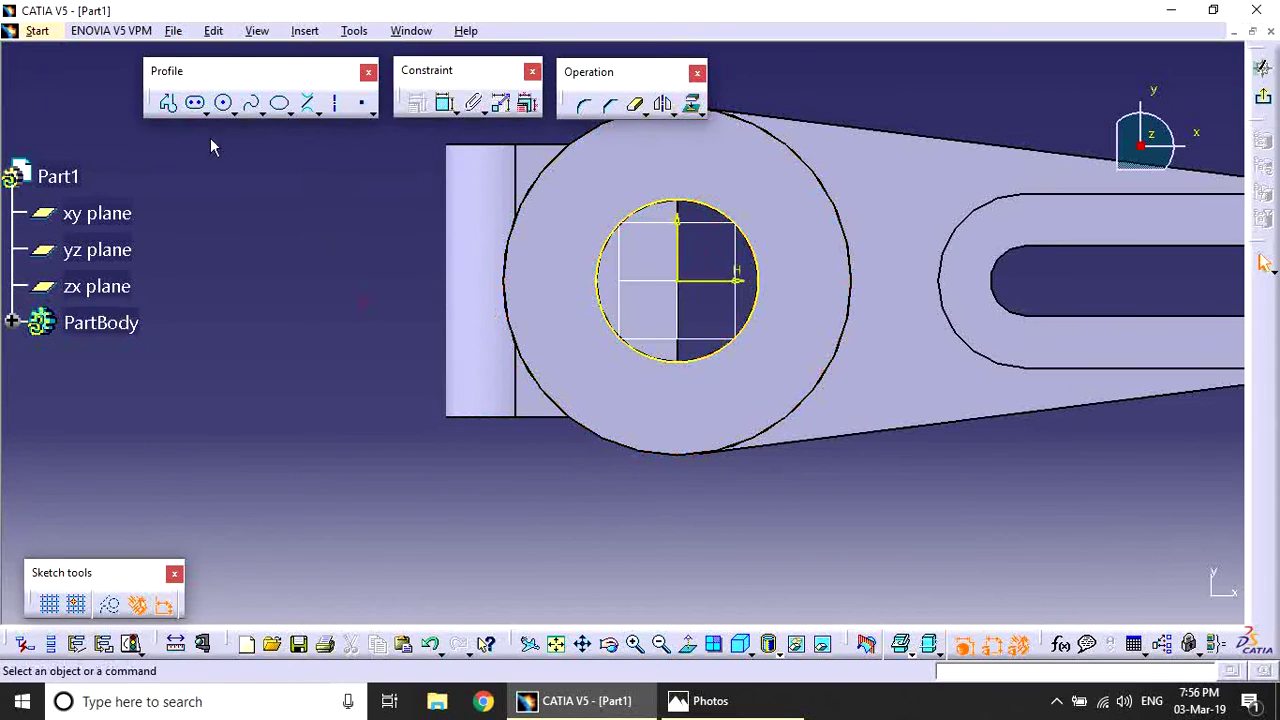
Draw an open three-line slit profile about 60 mm long and 6 mm wide, from inside the bore out past the boss.
click(168, 104)
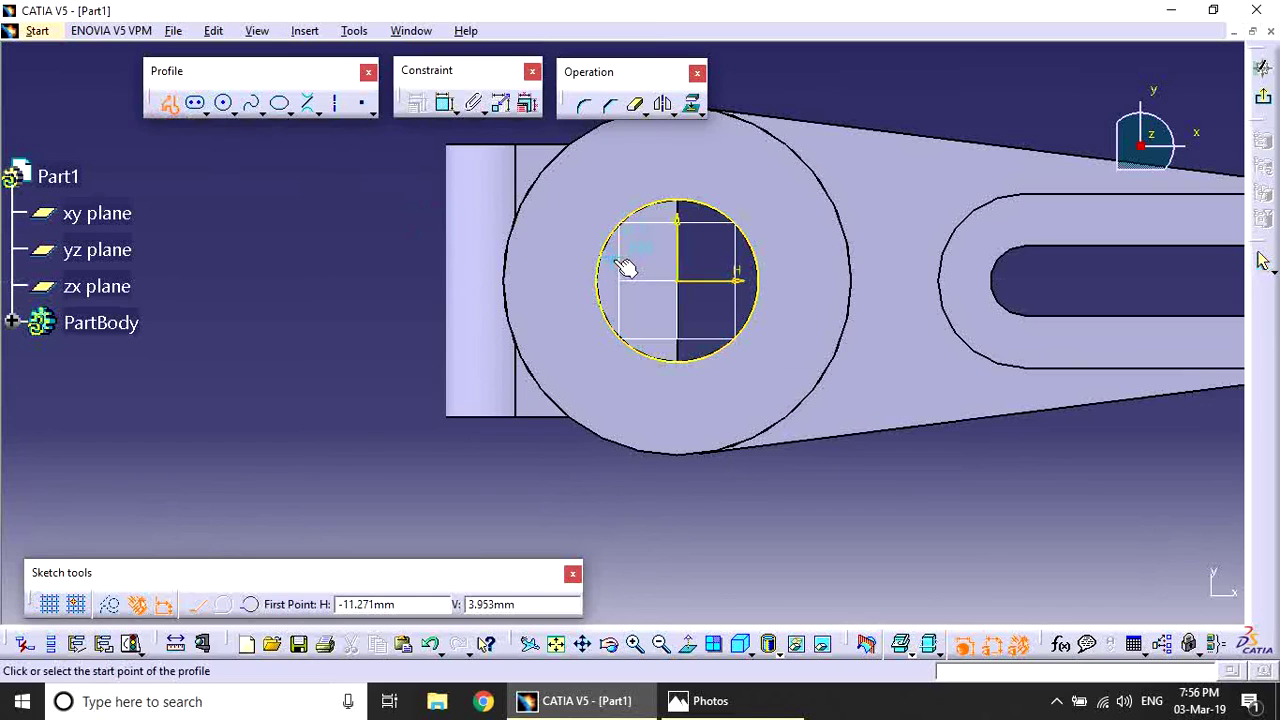
click(285, 264)
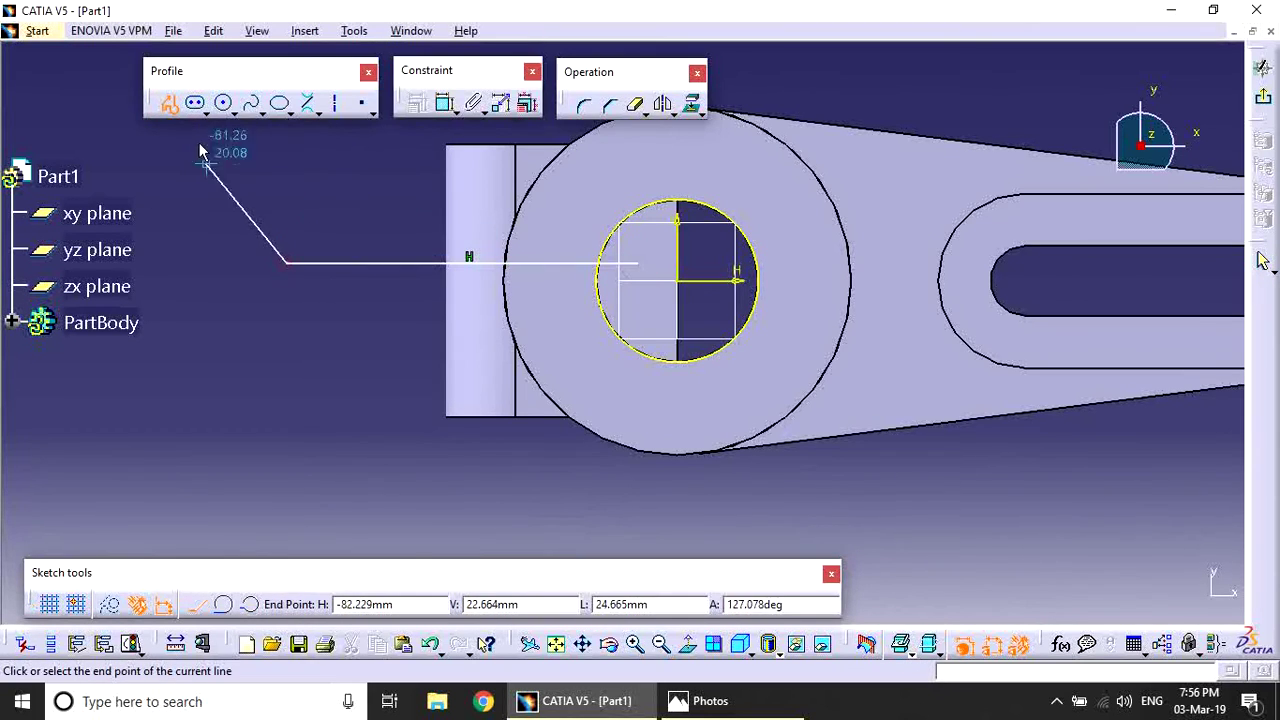
click(286, 296)
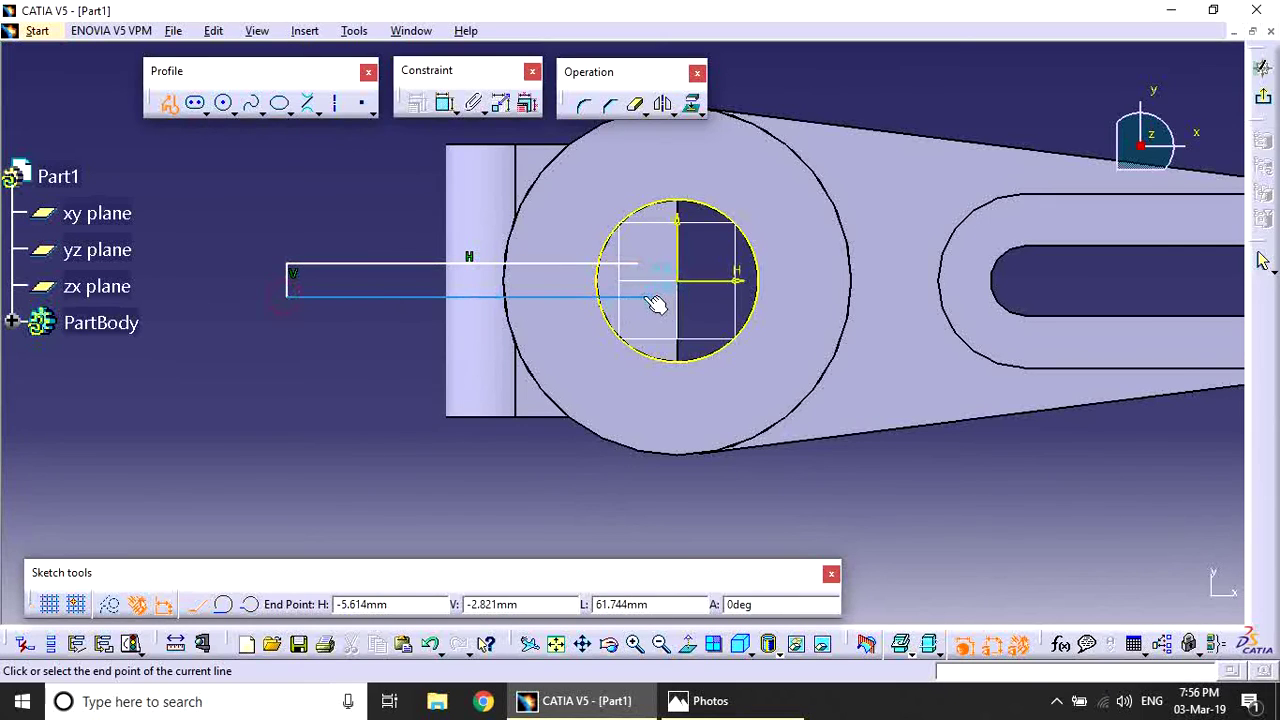
click(637, 296)
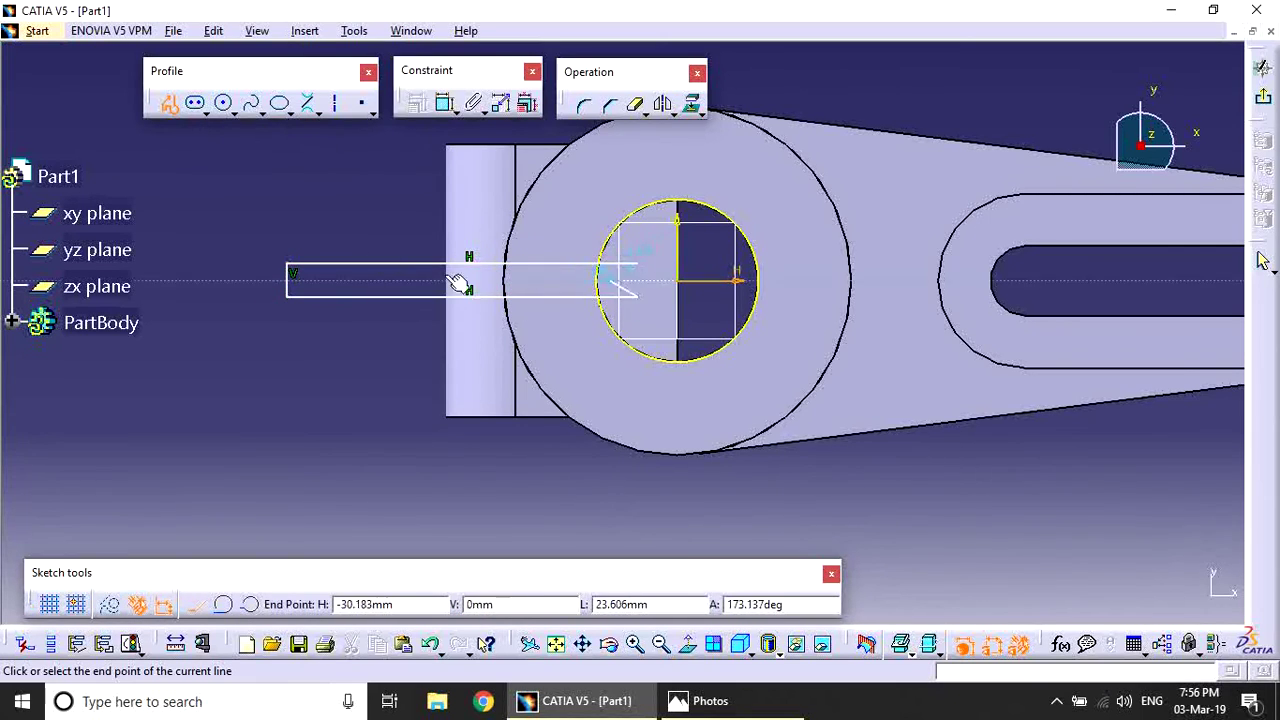
click(170, 104)
click(228, 204)
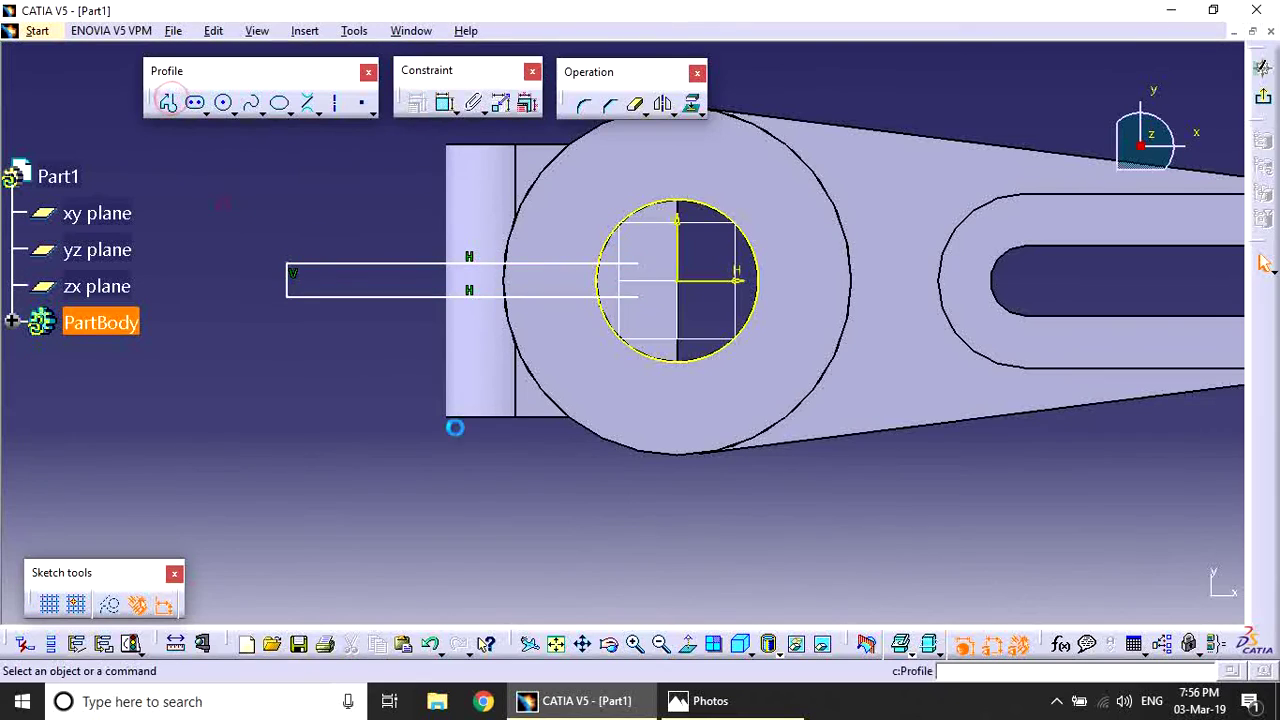
Constrain the slit's two long lines to be symmetric about the sketch's horizontal axis.
click(722, 280)
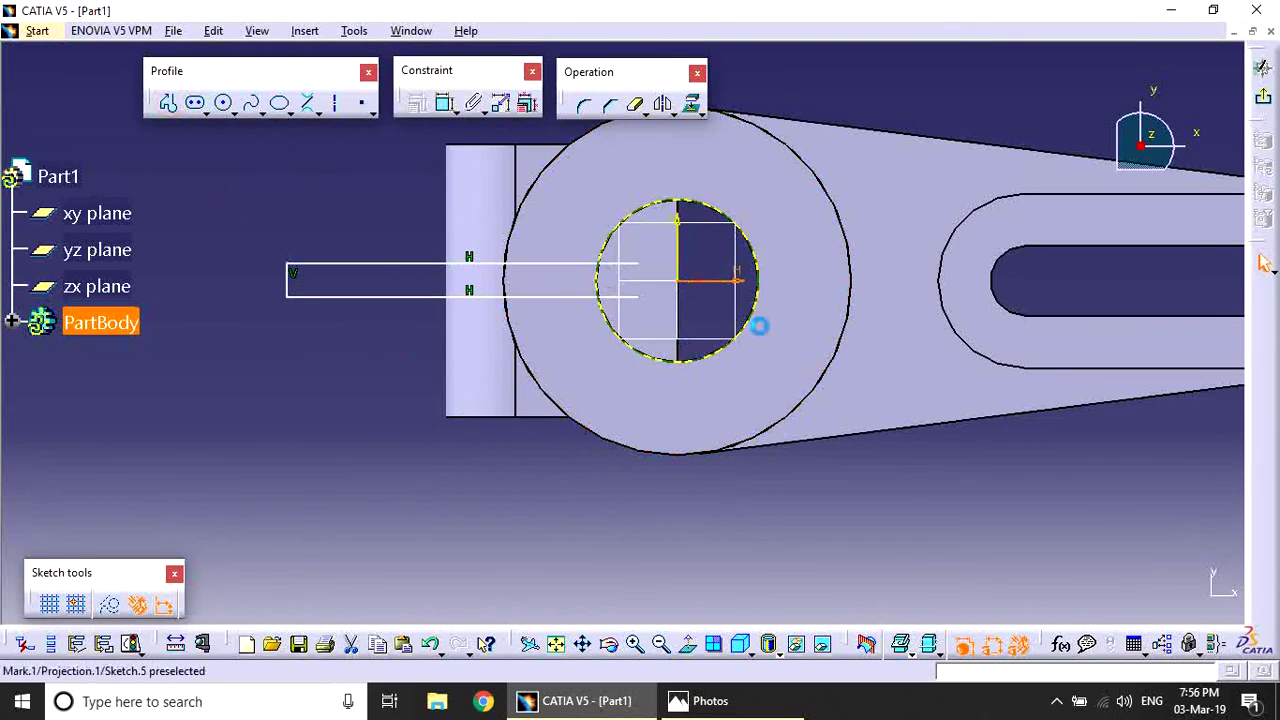
click(708, 491)
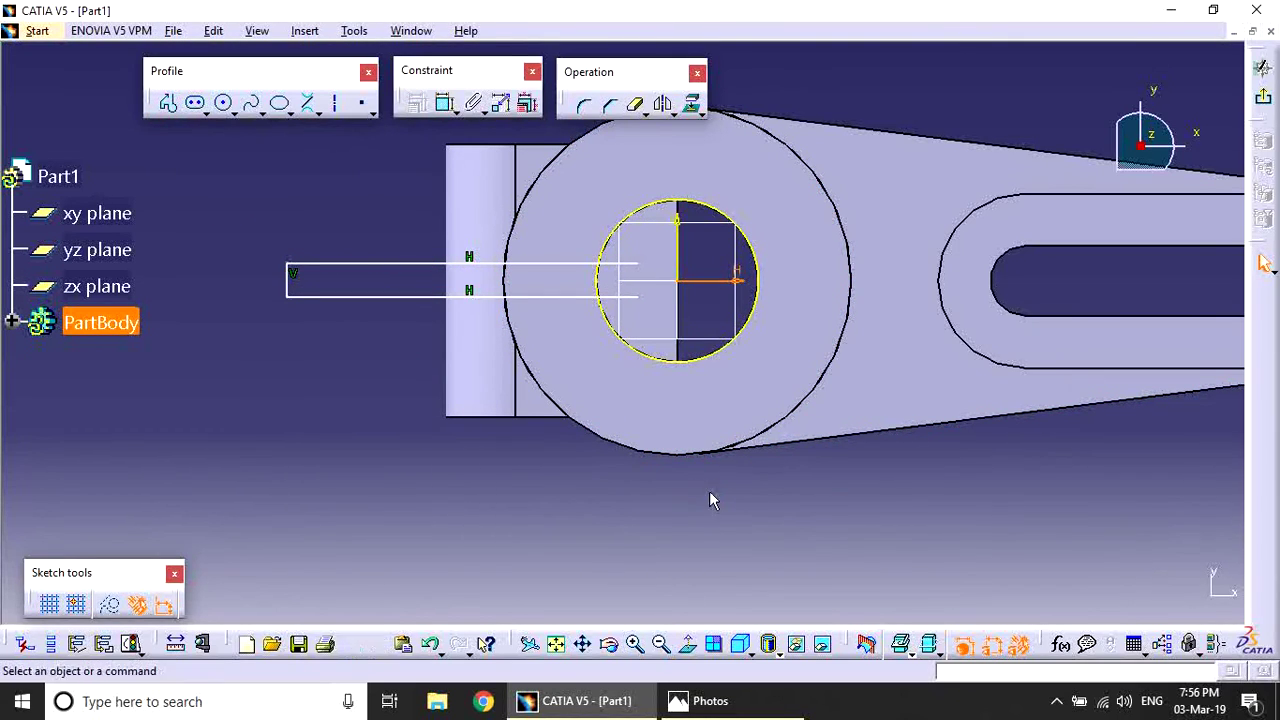
click(572, 265)
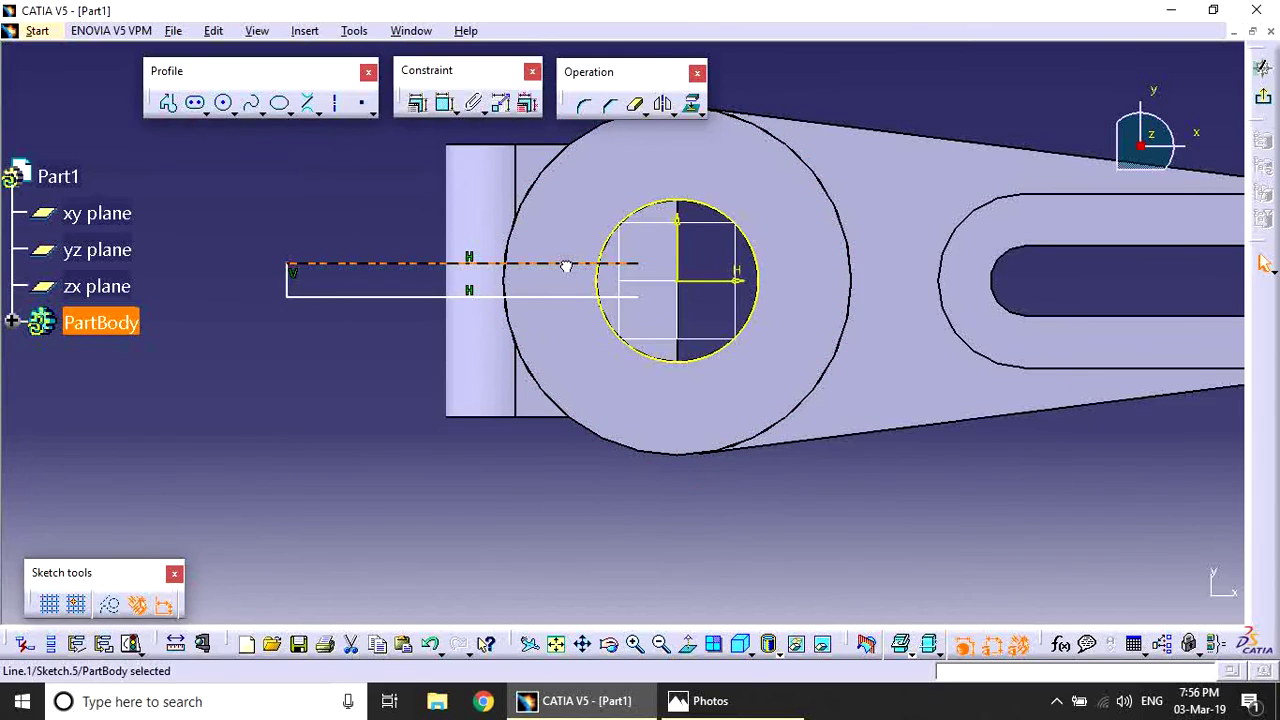
ctrl+click(568, 296)
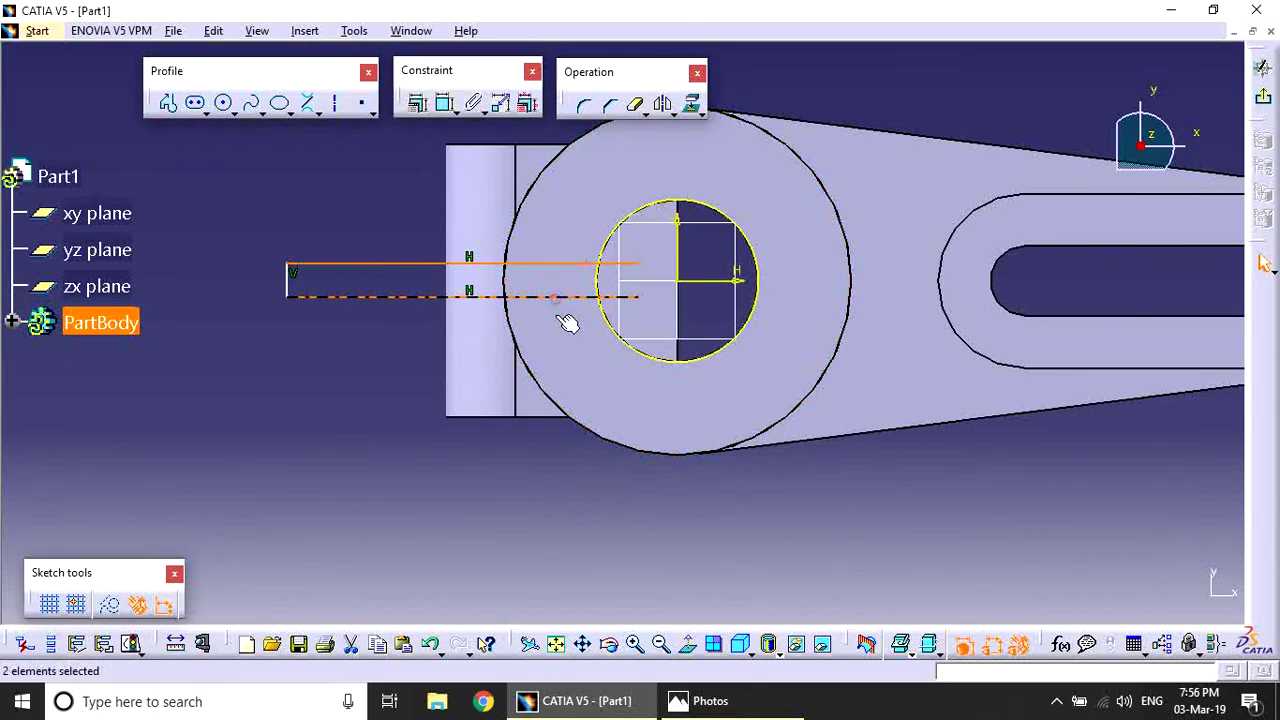
ctrl+click(709, 285)
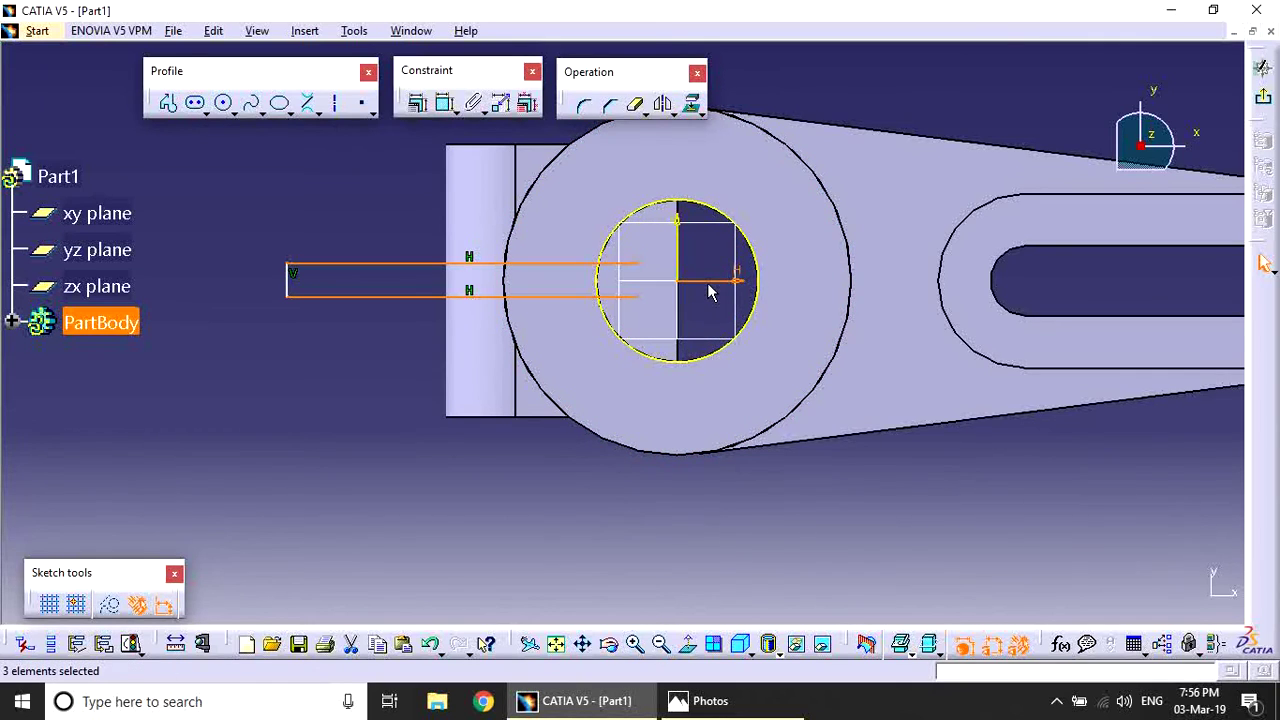
click(414, 104)
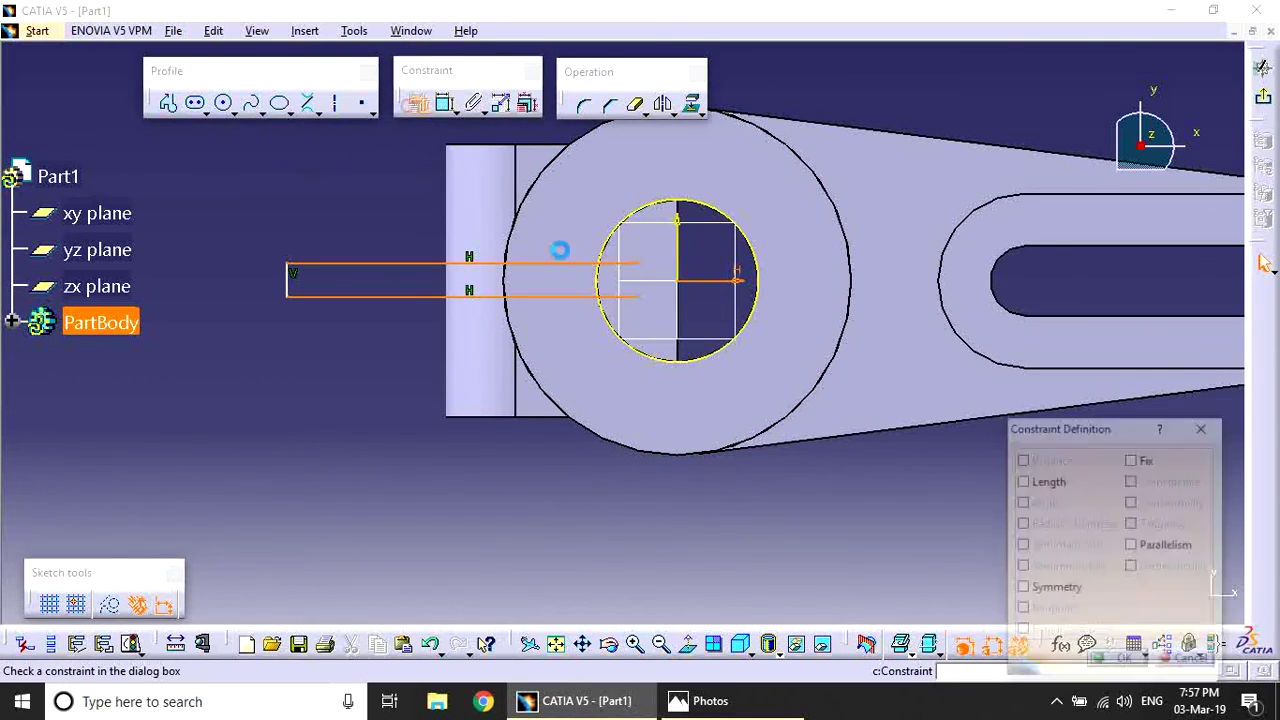
click(1060, 590)
click(1125, 664)
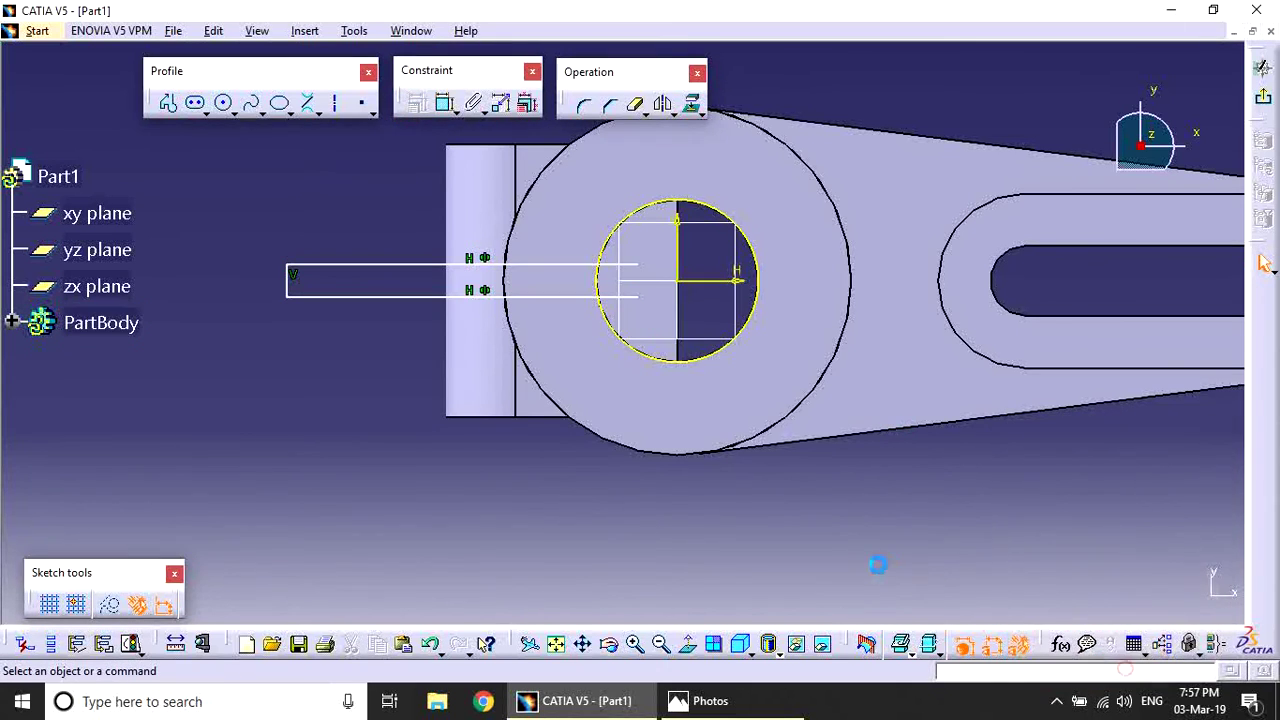
Dimension the slit's short end line and set the slit width to 3 mm.
click(634, 108)
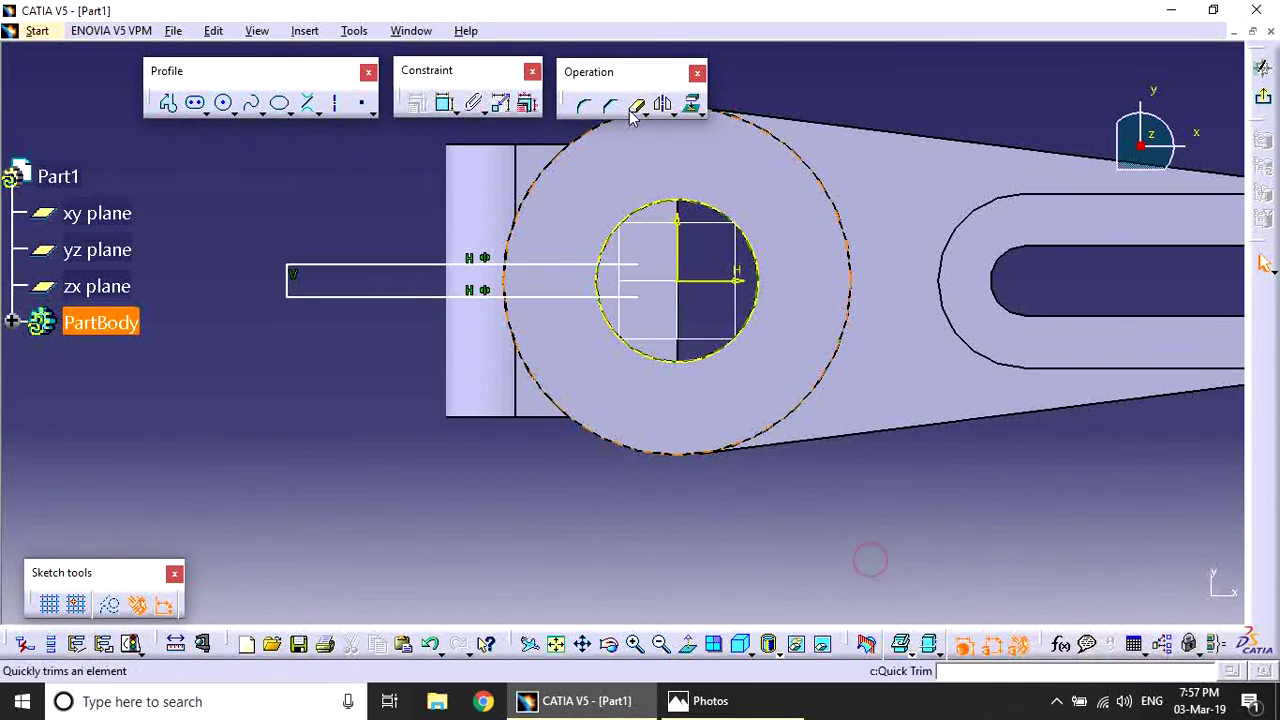
click(441, 108)
click(286, 292)
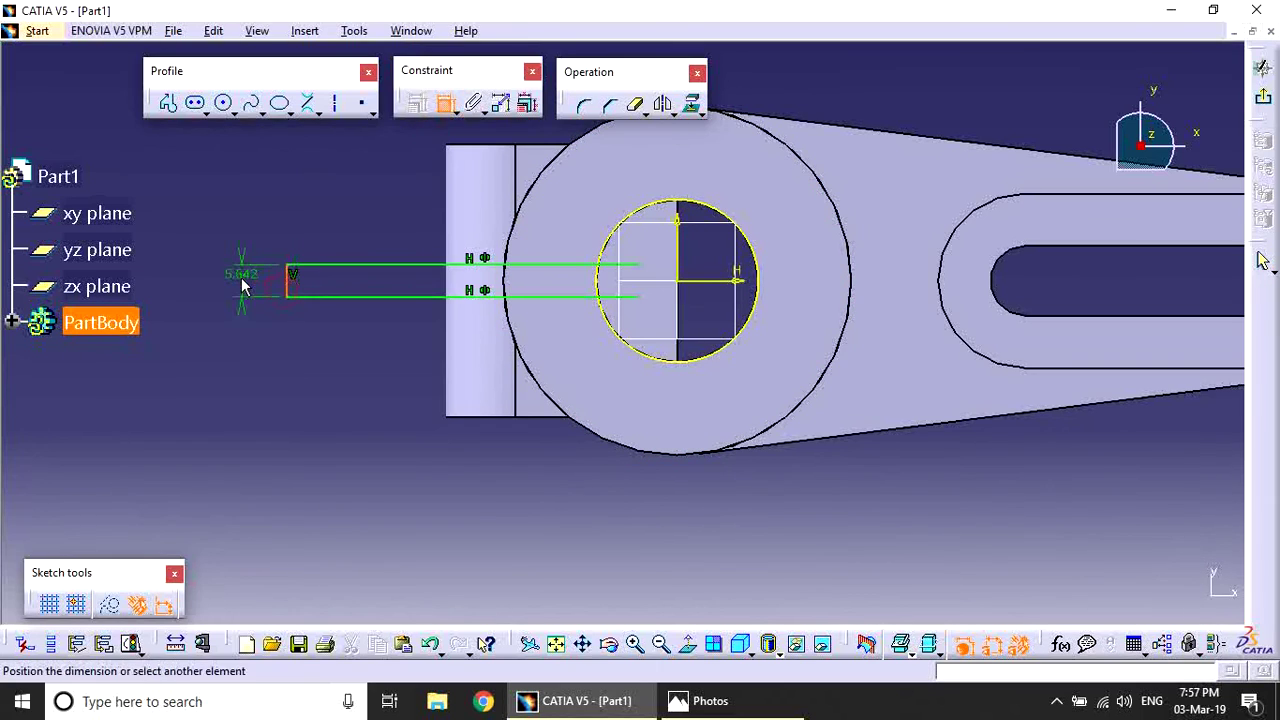
click(243, 286)
double_click(240, 275)
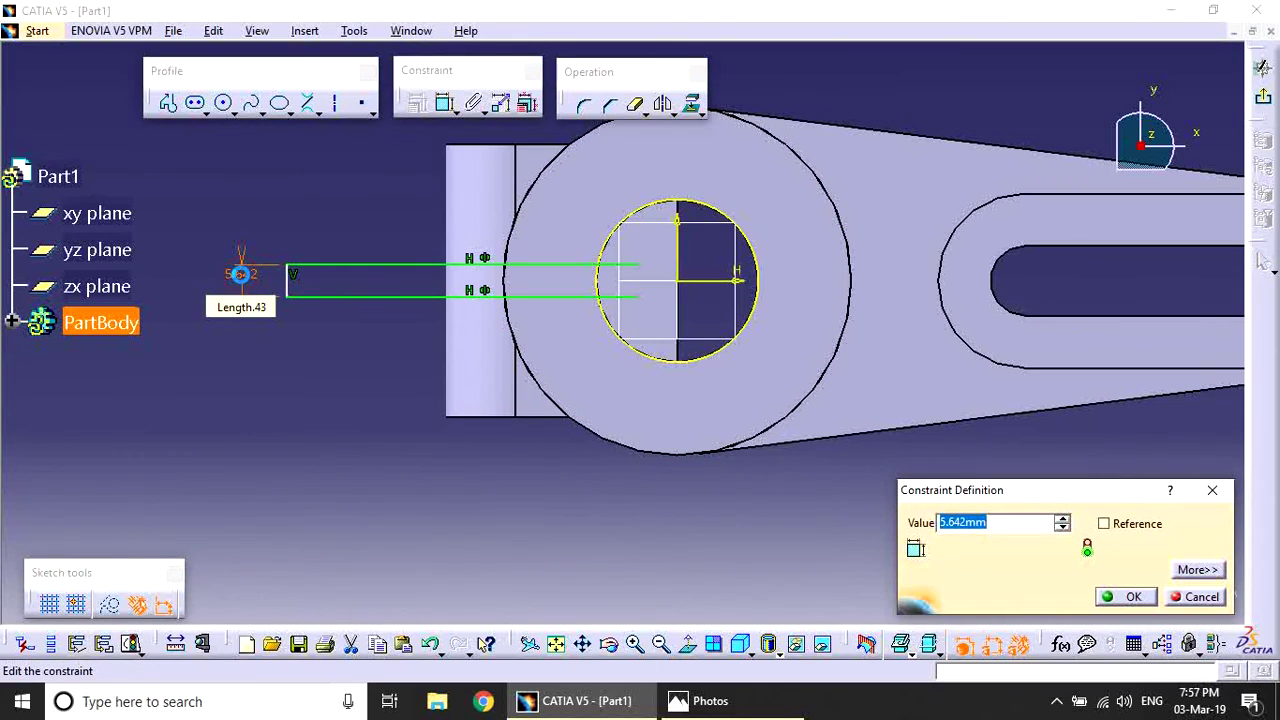
text(3)
key(Return)
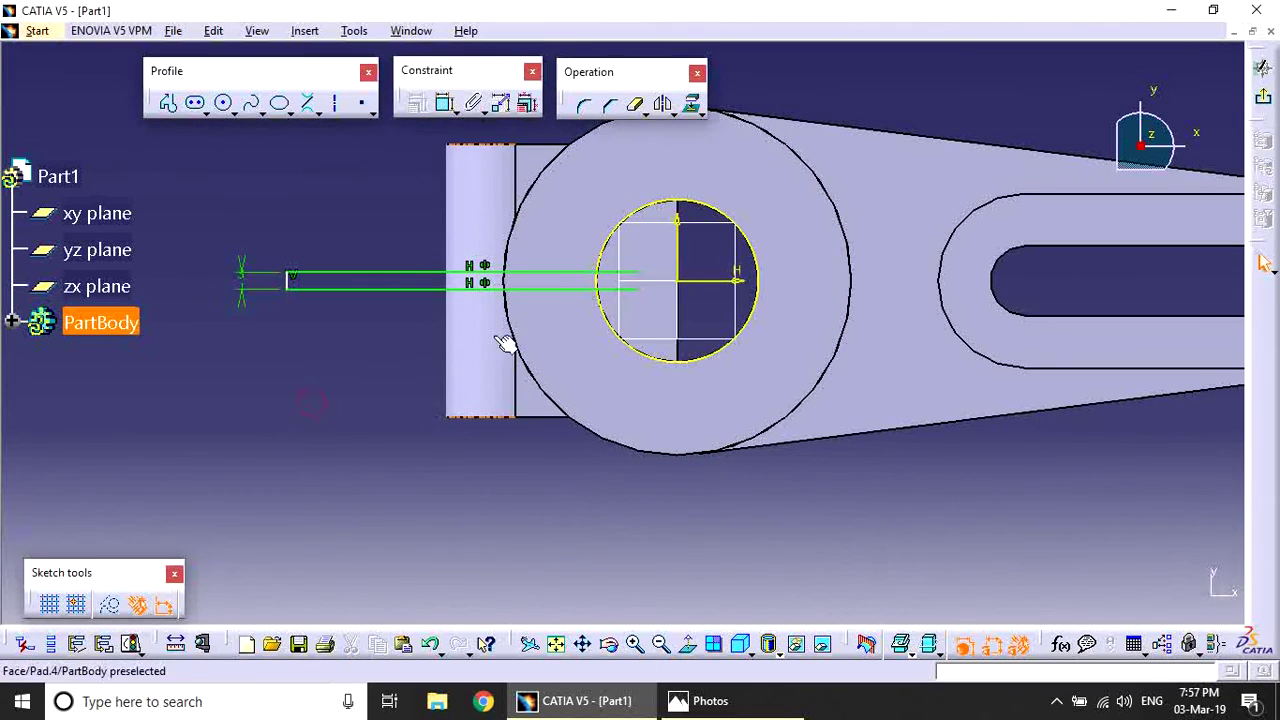
Trim the slit's two long lines back to the projected bore circle and exit the sketch.
click(634, 108)
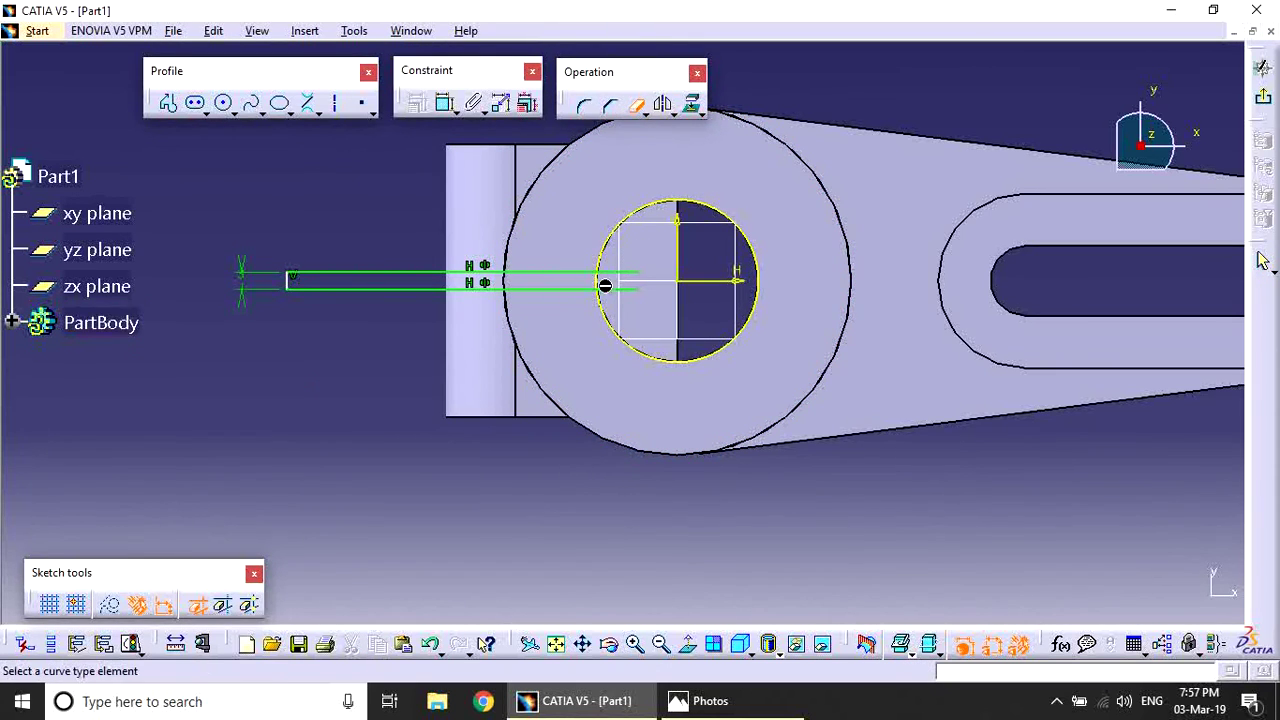
mouse_move(658, 341)
middle_down()
mouse_move(643, 171)
mouse_move(611, 237)
mouse_move(611, 296)
middle_up()
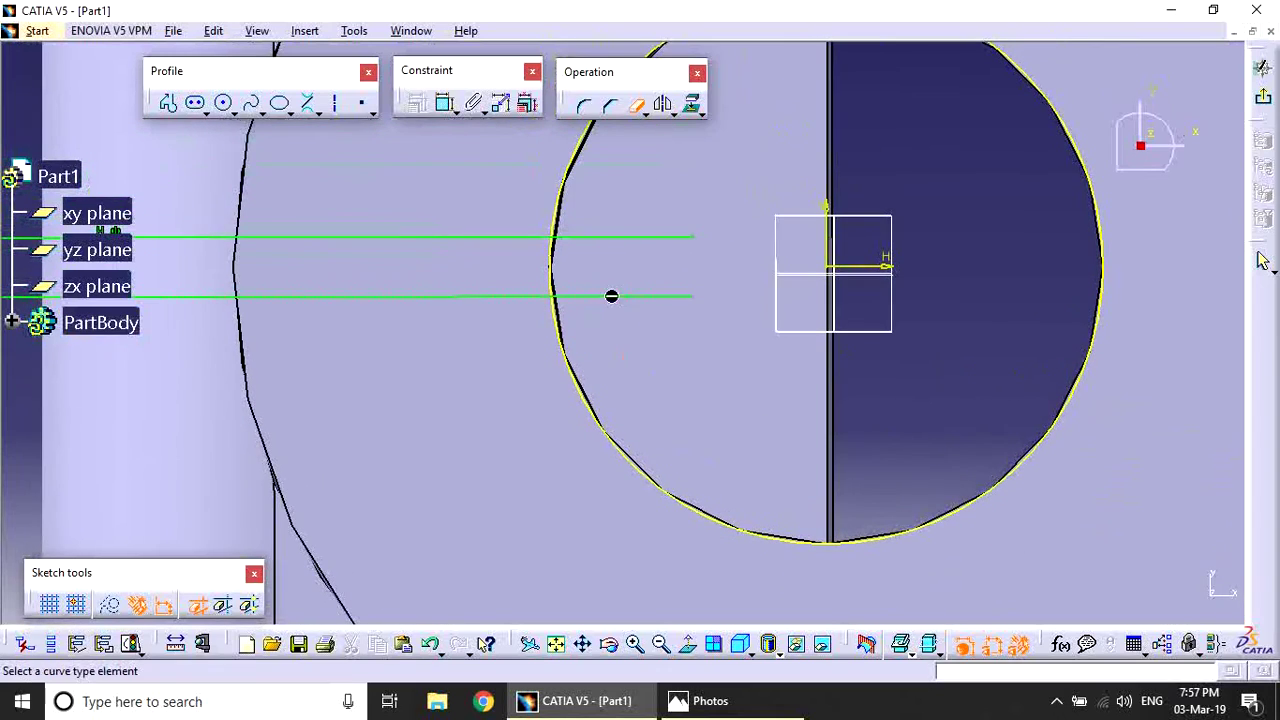
click(608, 234)
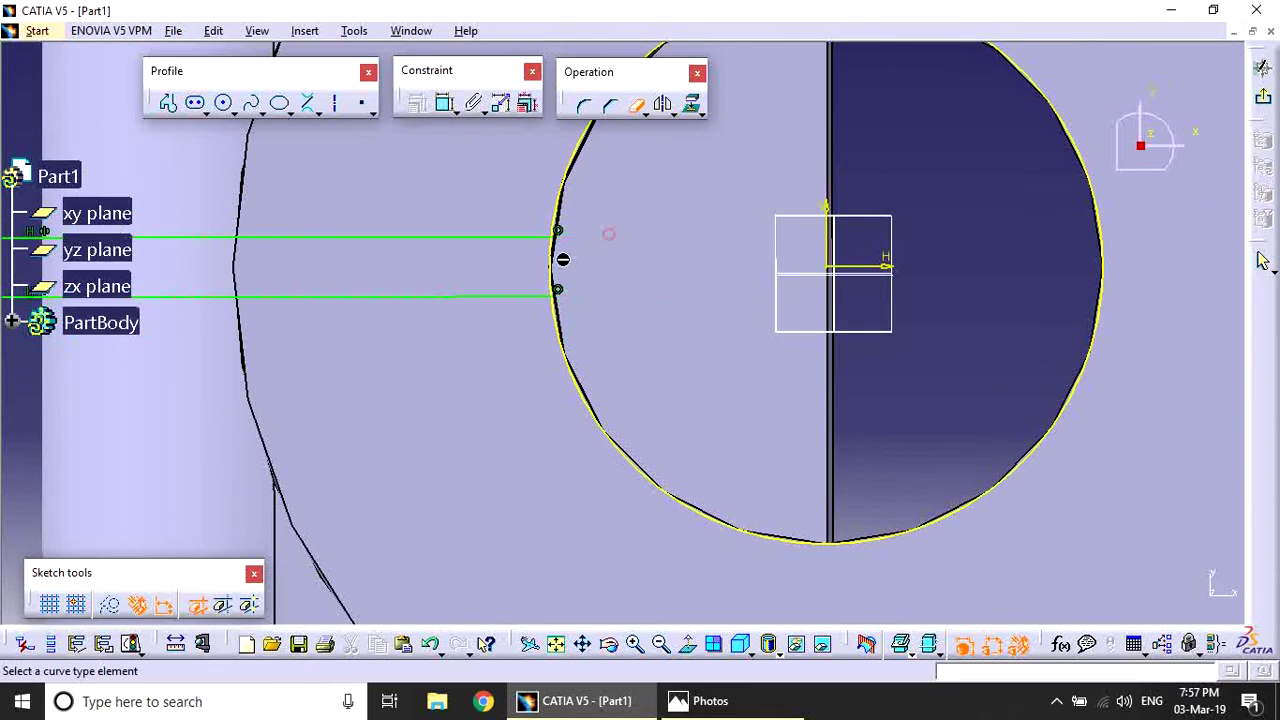
middle_drag(630, 260, 628, 371)
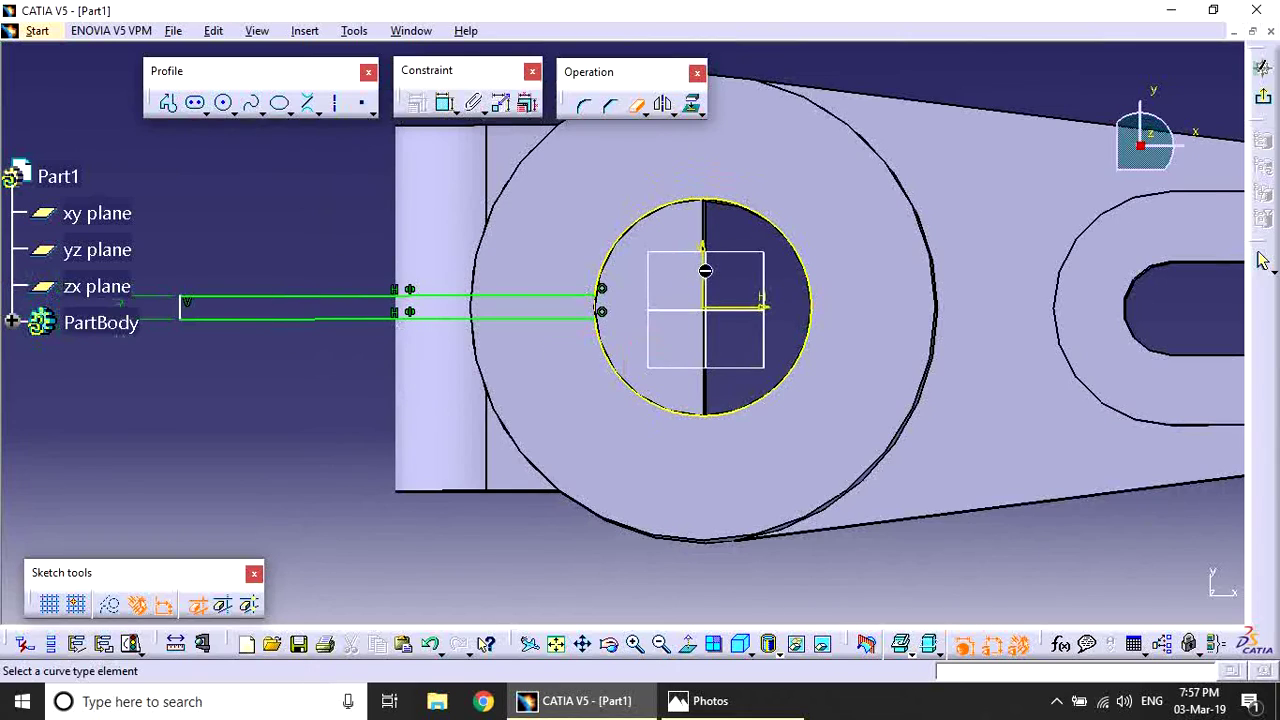
mouse_move(705, 270)
middle_down()
mouse_move(690, 330)
mouse_move(627, 131)
mouse_move(620, 220)
middle_up()
click(1262, 66)
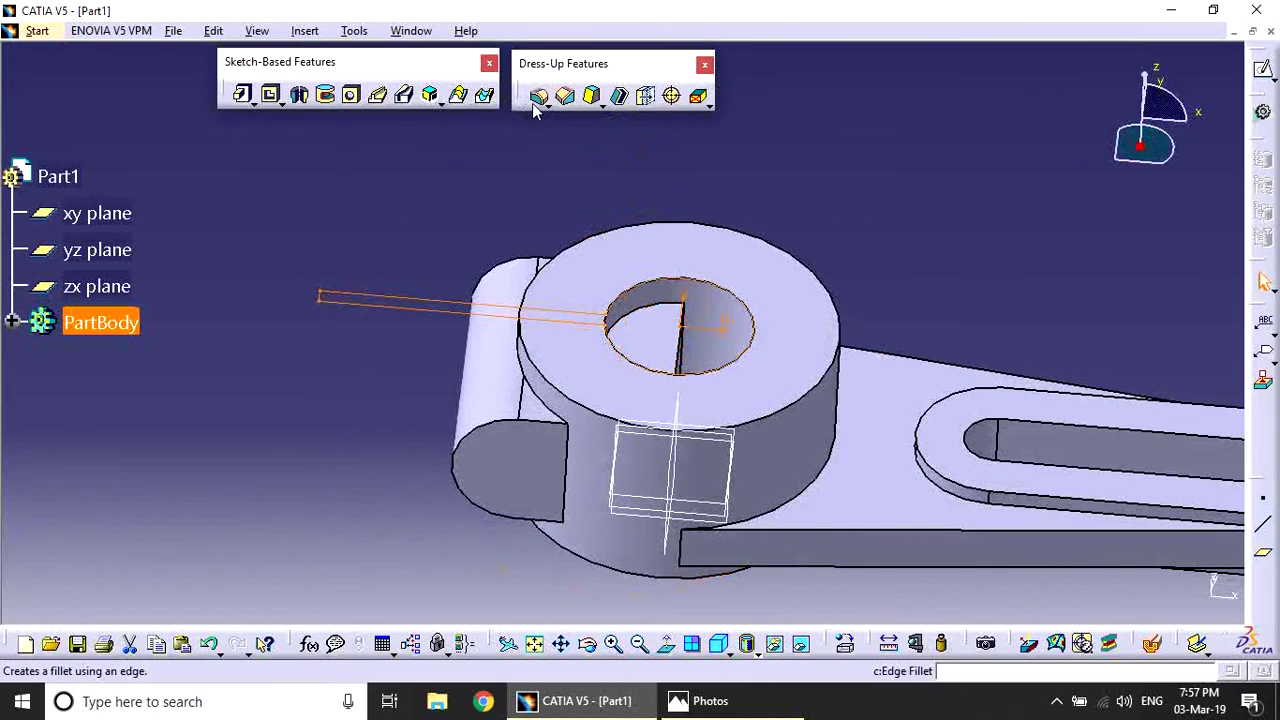
Pocket the slit profile through the ring and boss with the limit set to Up to last.
click(270, 94)
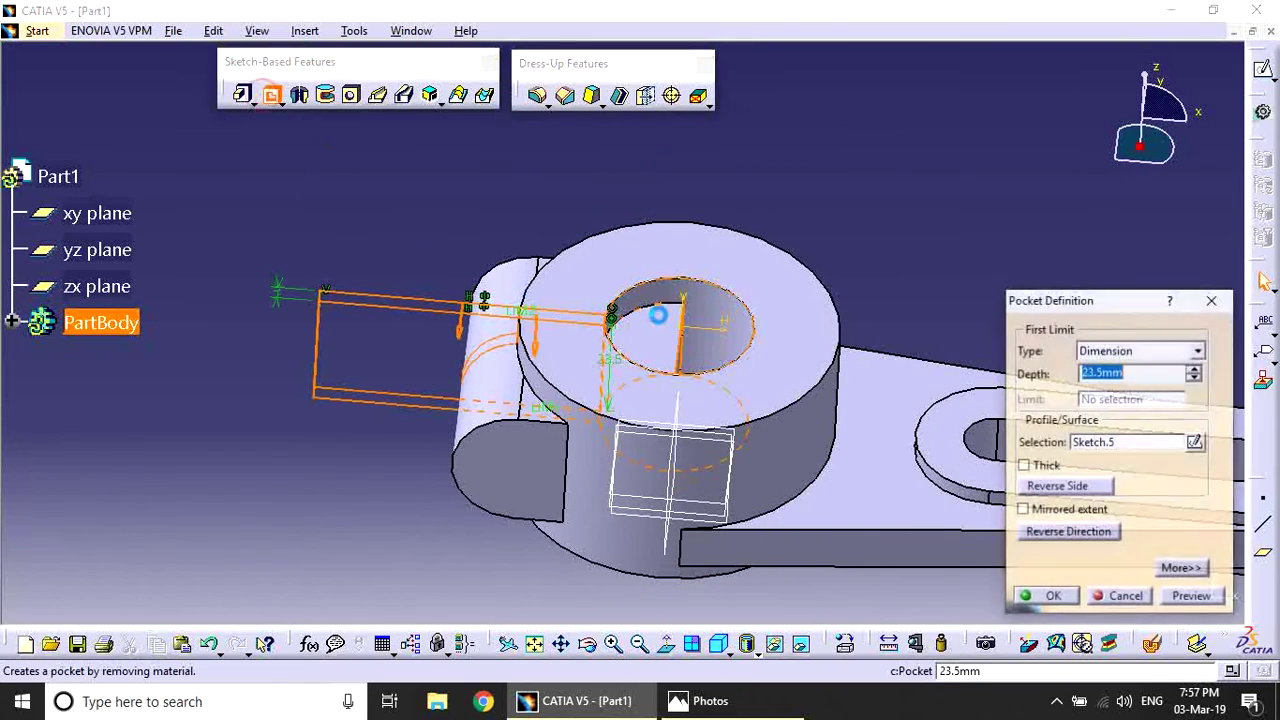
click(1103, 360)
click(1110, 397)
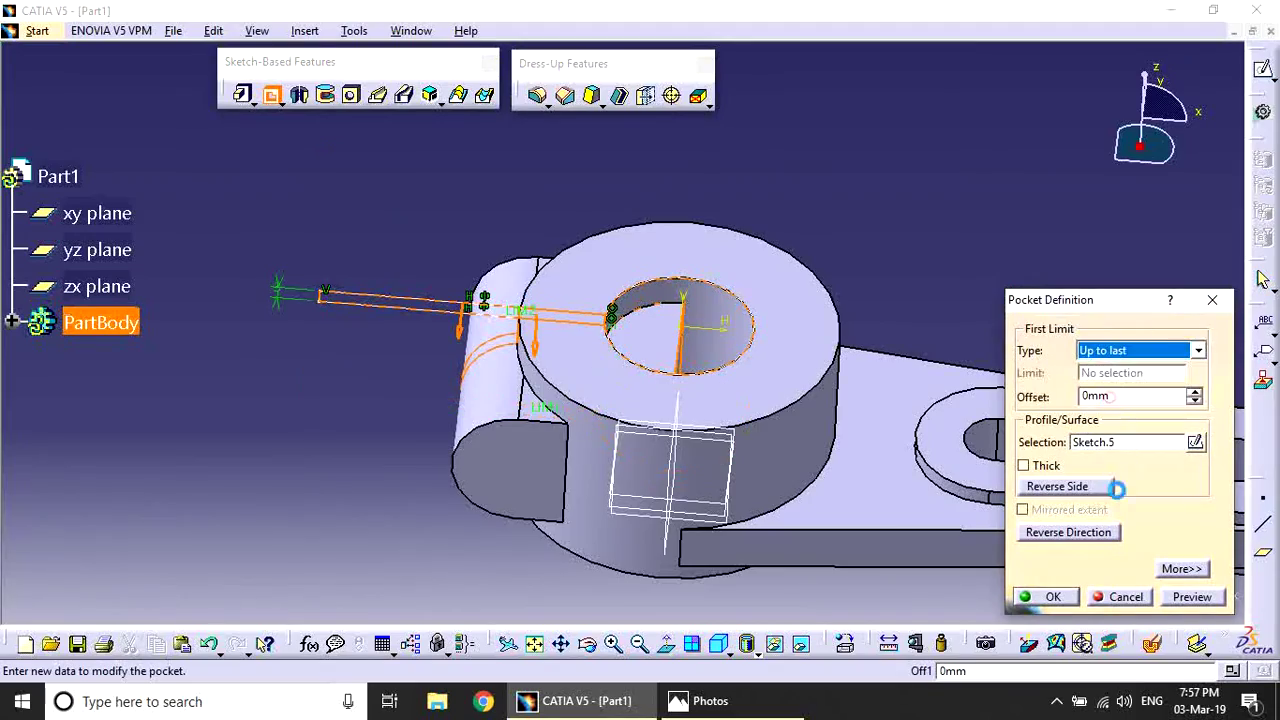
click(1192, 597)
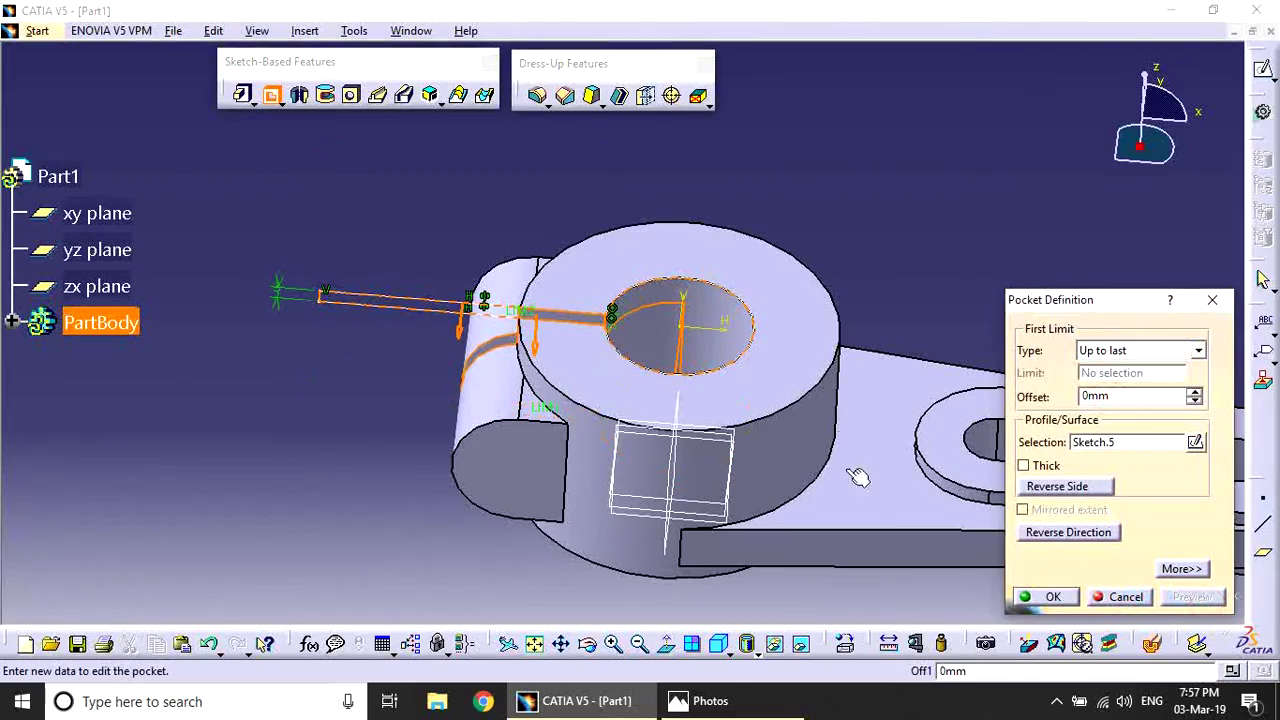
middle_drag(858, 477, 842, 420)
click(1058, 597)
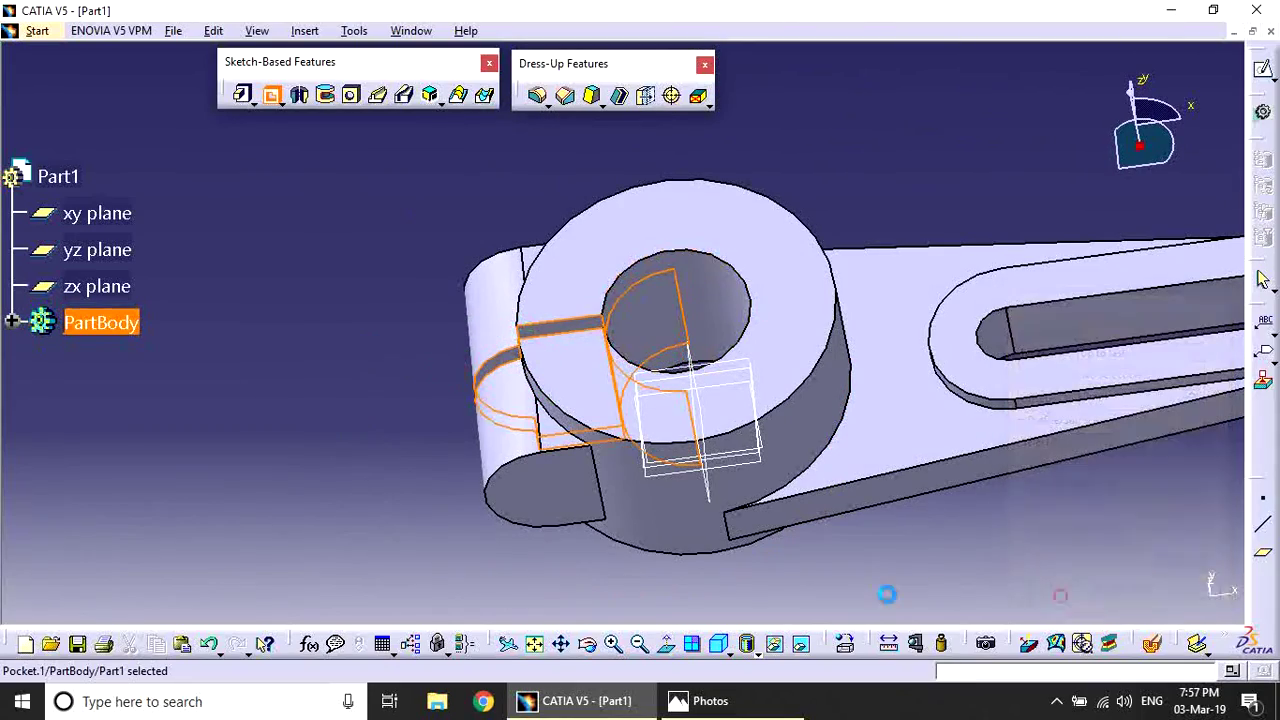
Start a sketch on the boss's flat end face and draw a circle about 14 mm in diameter inside it.
middle_drag(880, 578, 680, 505)
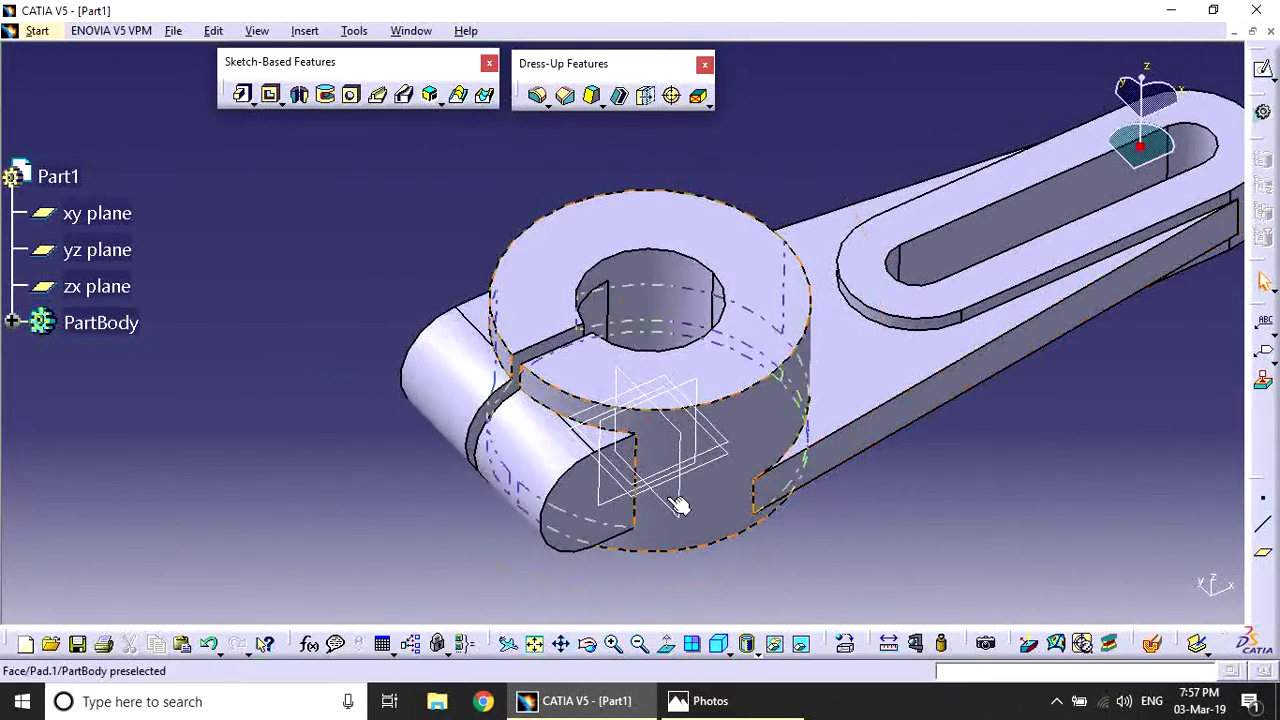
click(1262, 68)
middle_drag(907, 438, 784, 128)
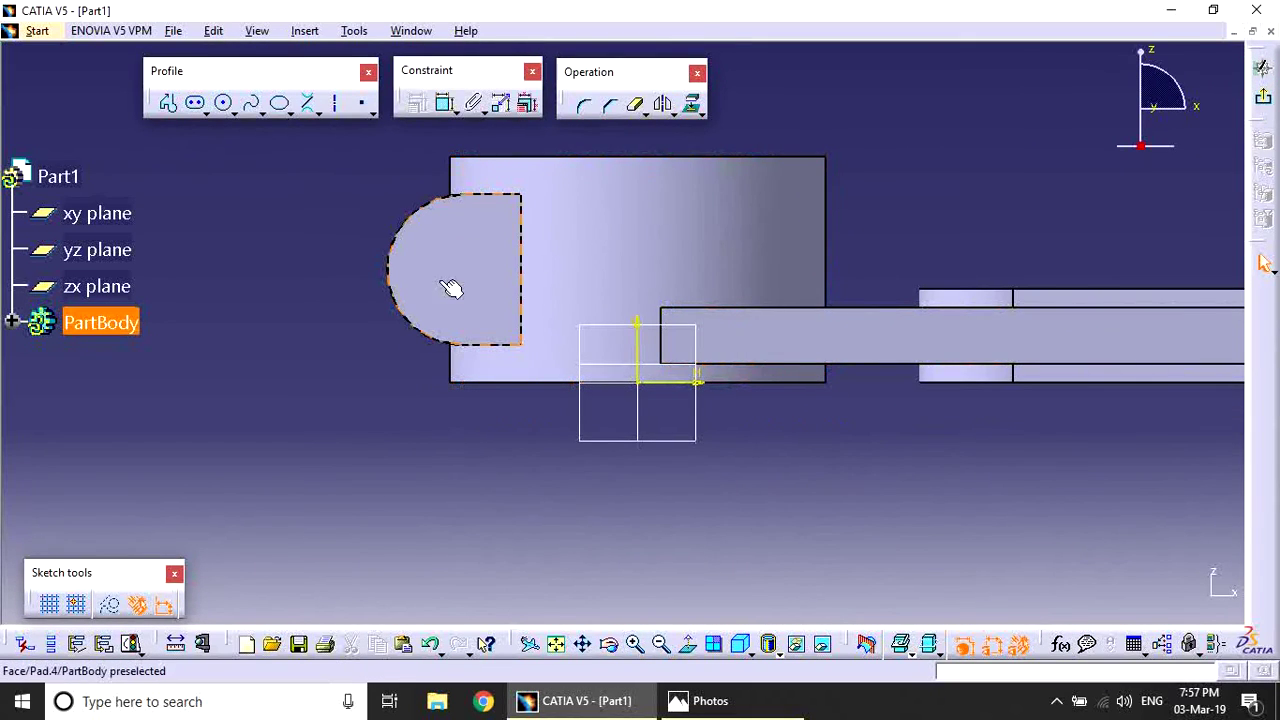
click(223, 102)
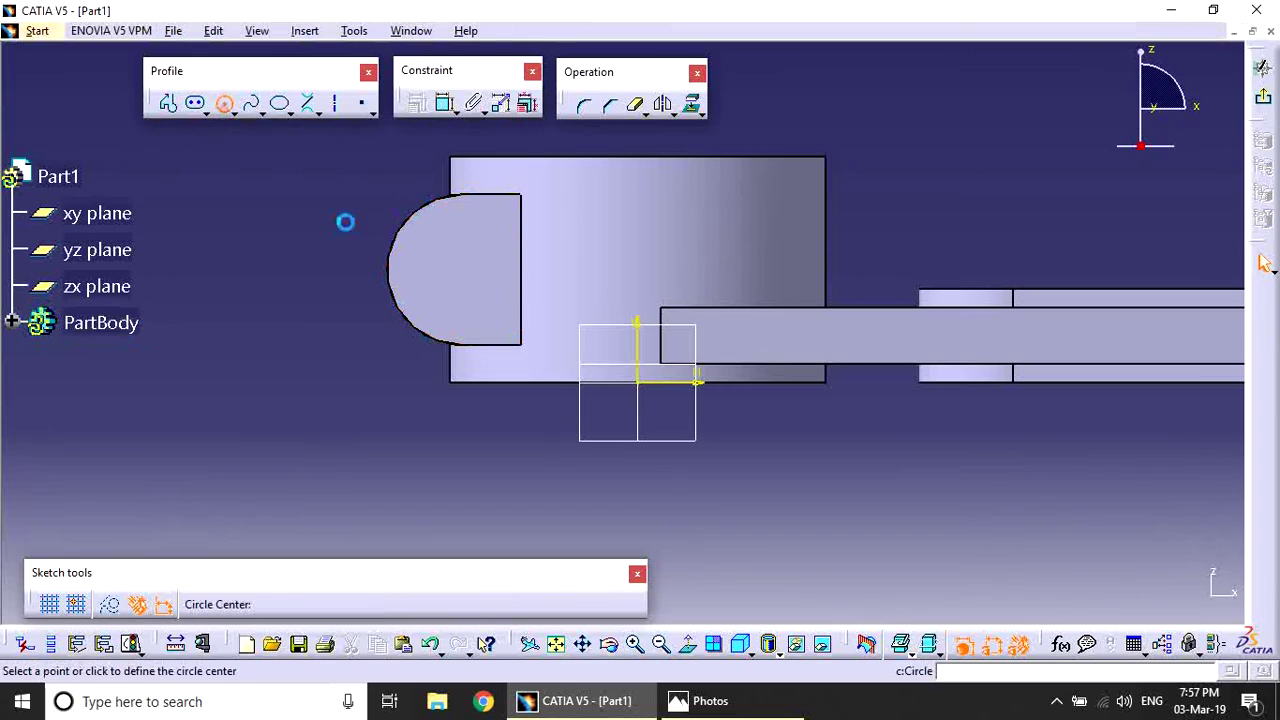
click(451, 275)
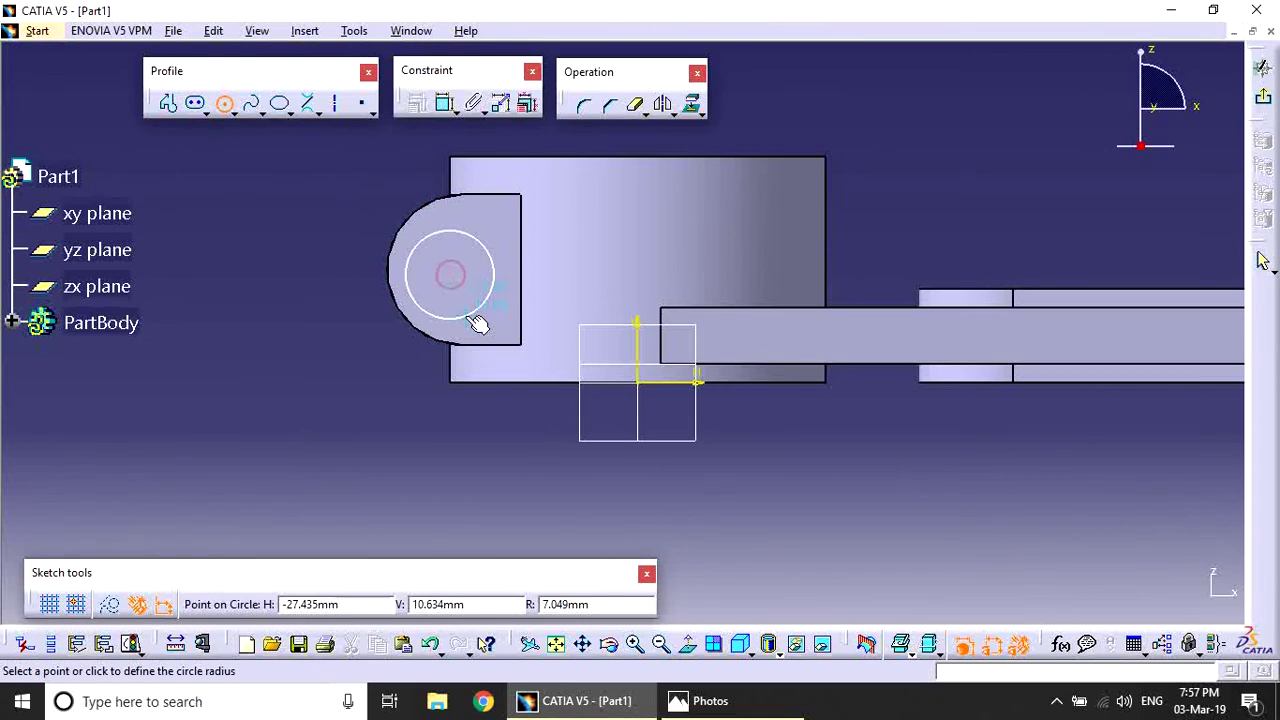
click(474, 320)
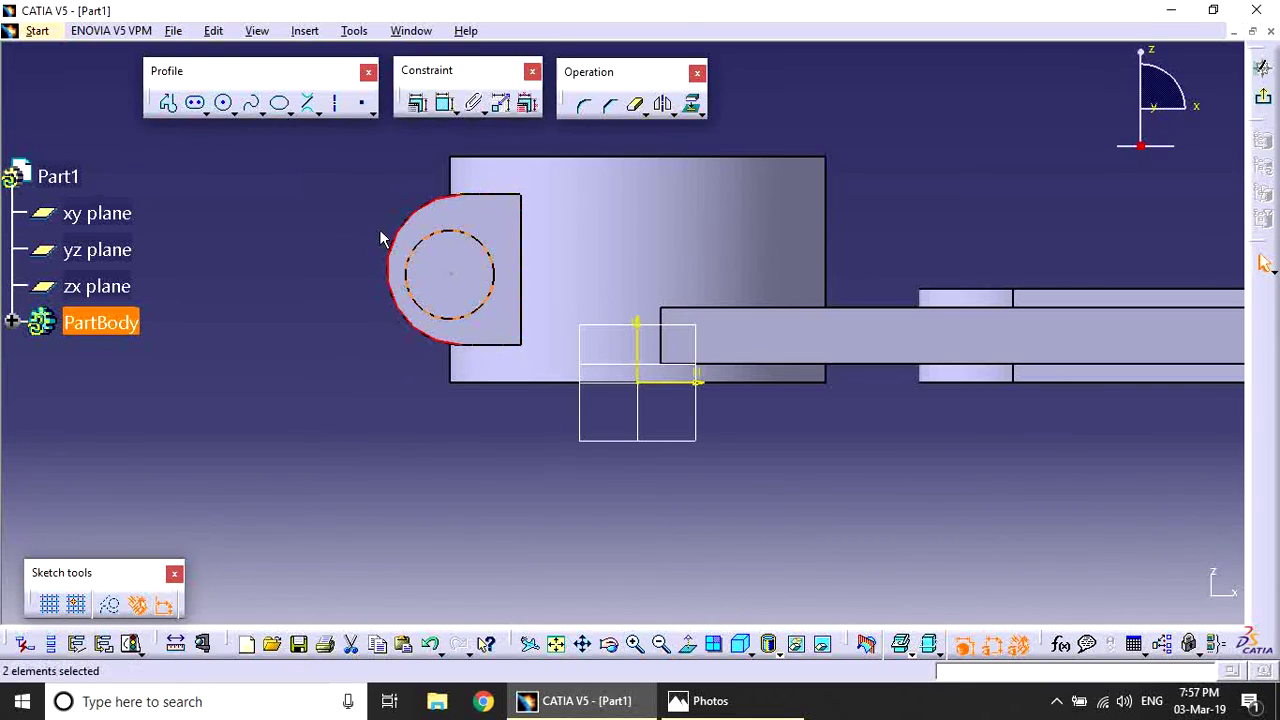
Constrain the circle to be concentric with the boss's rounded edge.
click(470, 240)
click(417, 102)
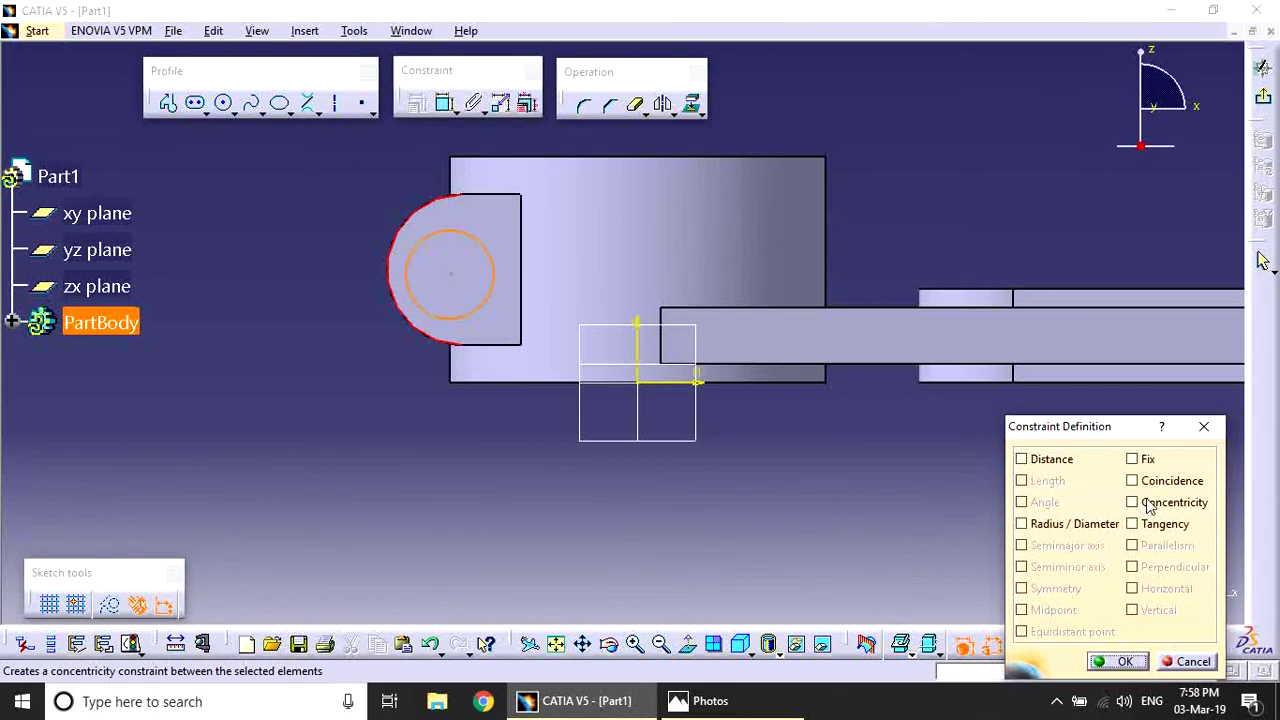
click(1122, 662)
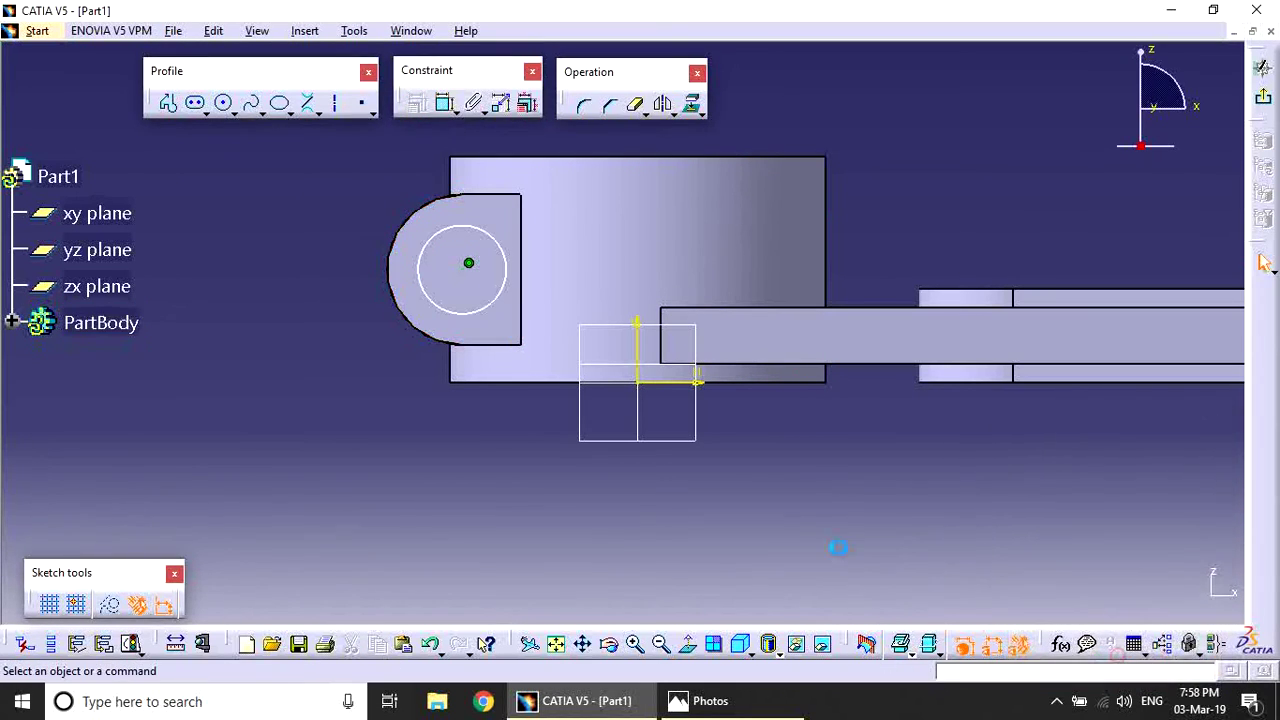
Dimension the circle, set its diameter to 9 mm, and exit the sketch.
click(440, 110)
click(437, 231)
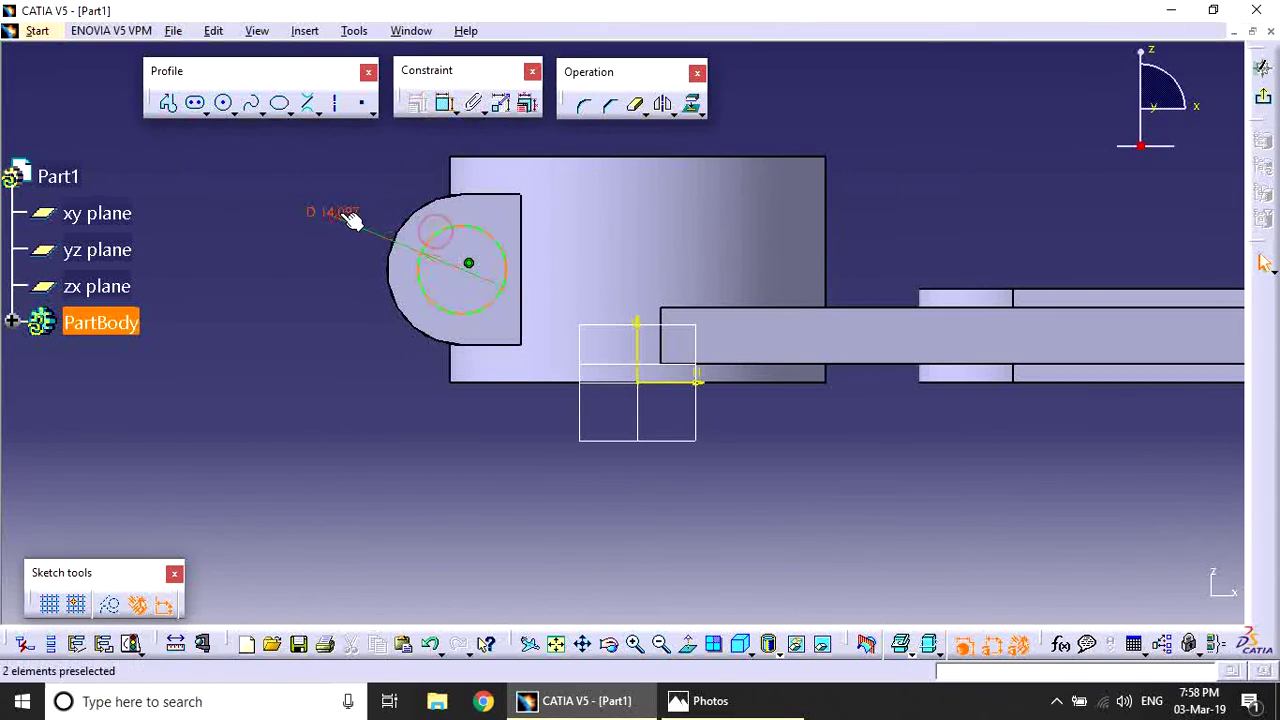
double_click(354, 220)
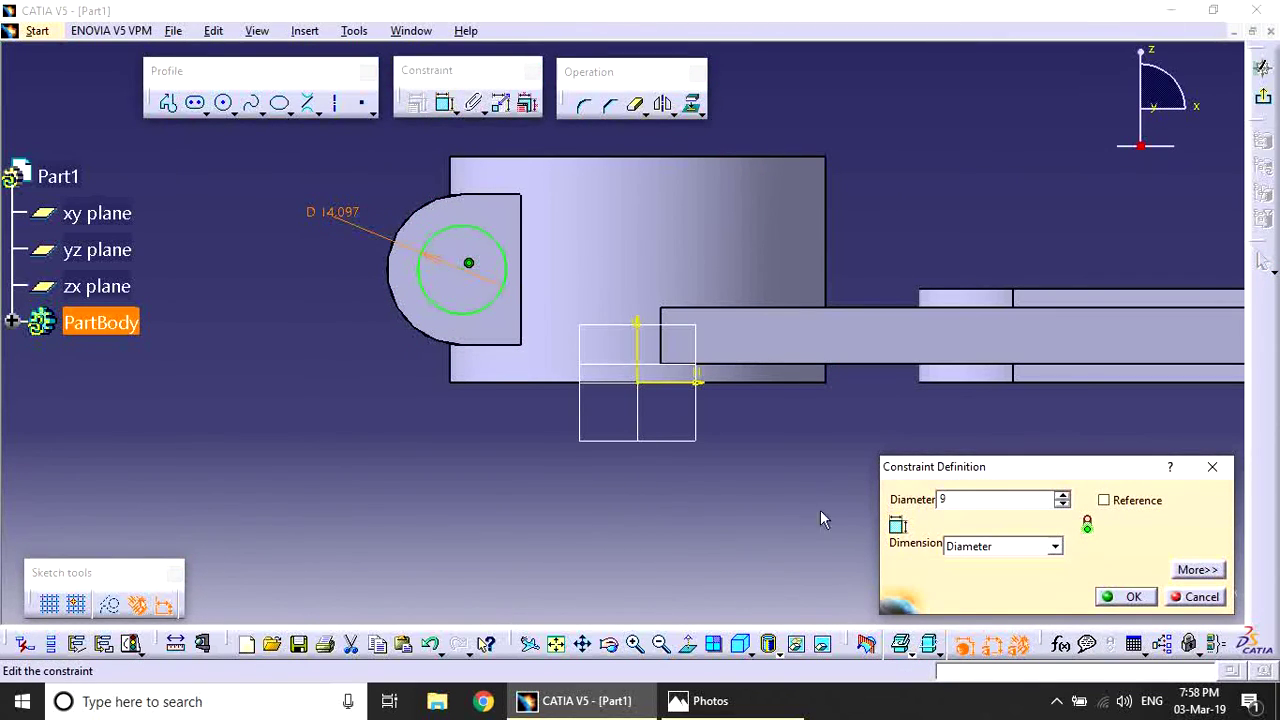
click(1128, 597)
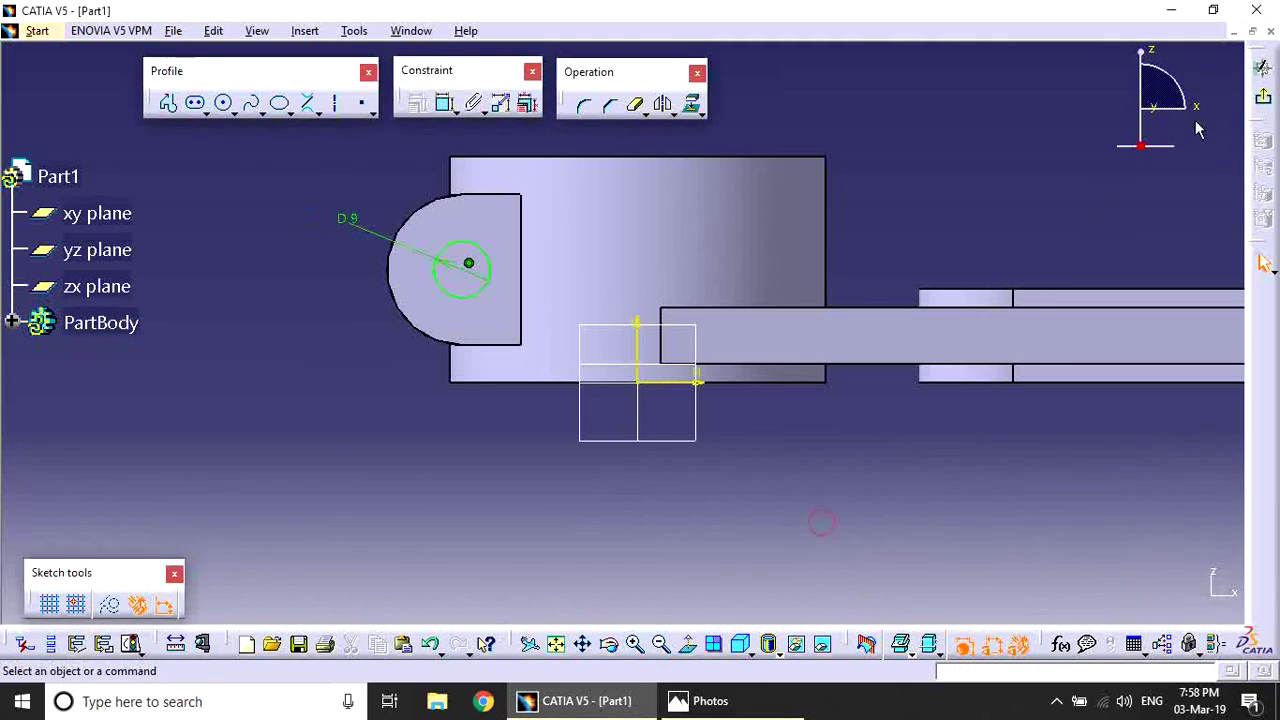
click(1265, 97)
Pocket the 9 mm circle through both halves of the boss using the Up to last limit.
mouse_move(757, 289)
middle_down()
mouse_move(620, 335)
mouse_move(557, 403)
middle_up()
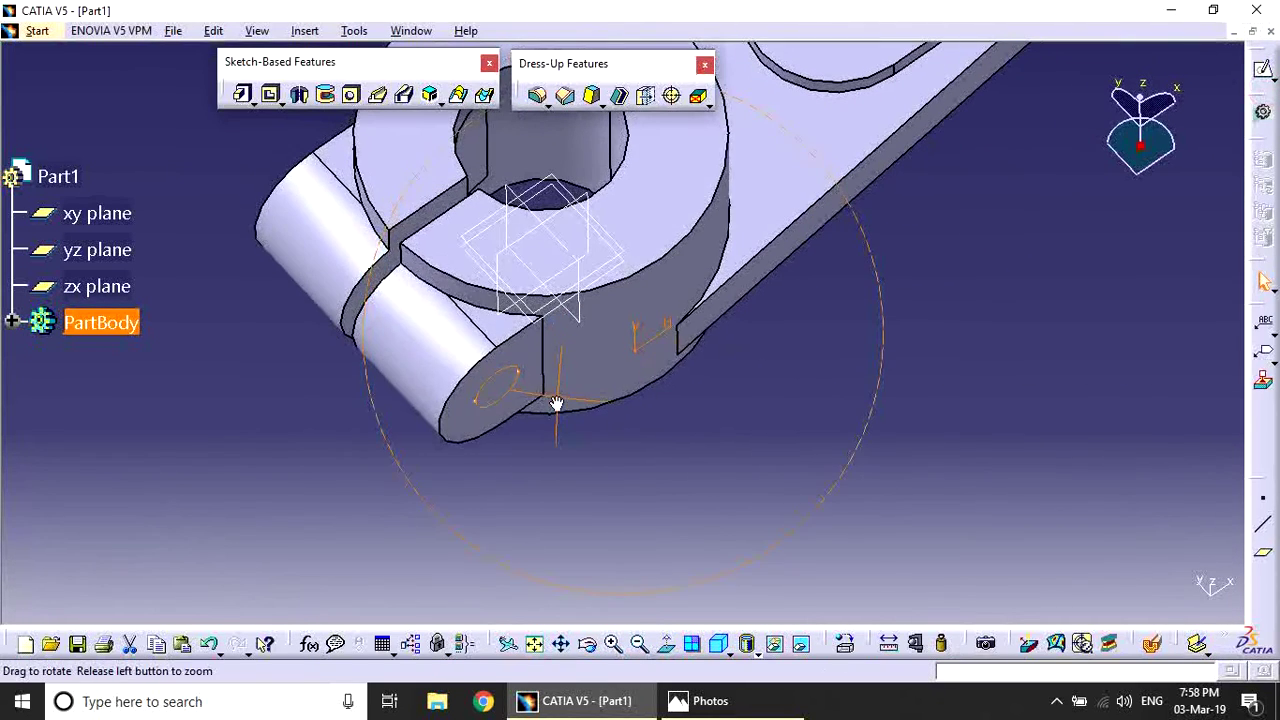
click(271, 94)
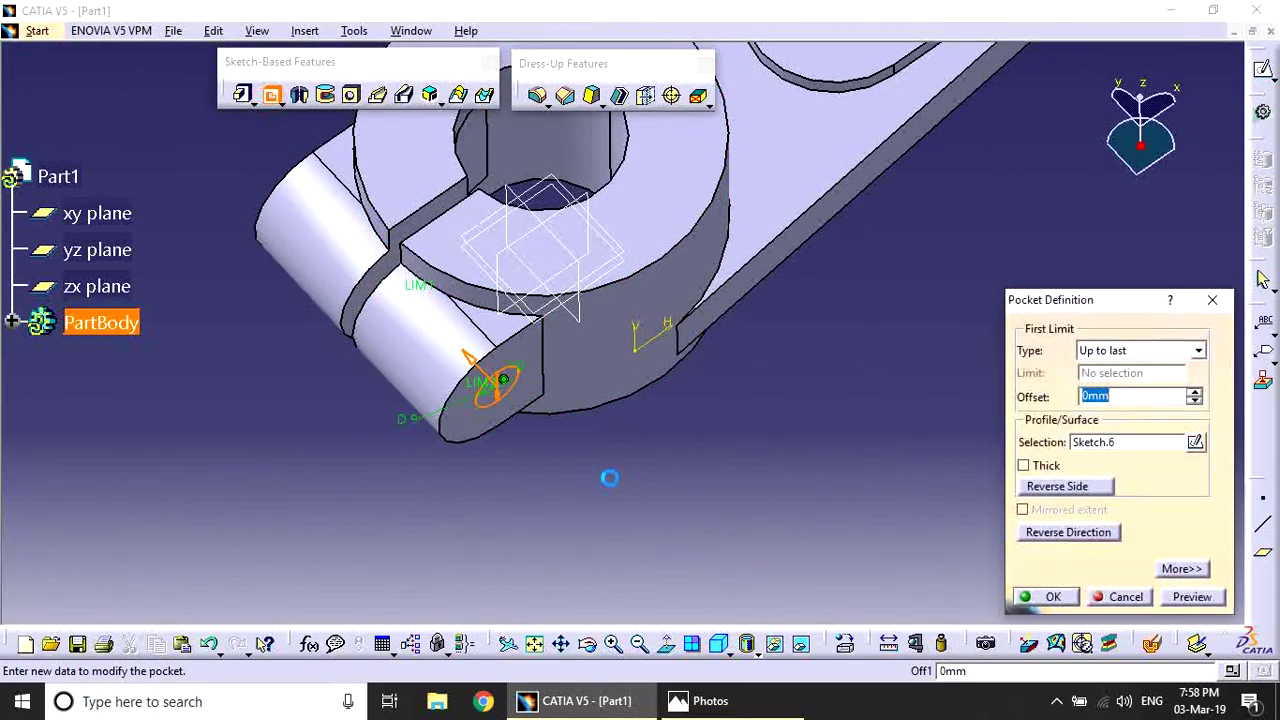
click(1192, 597)
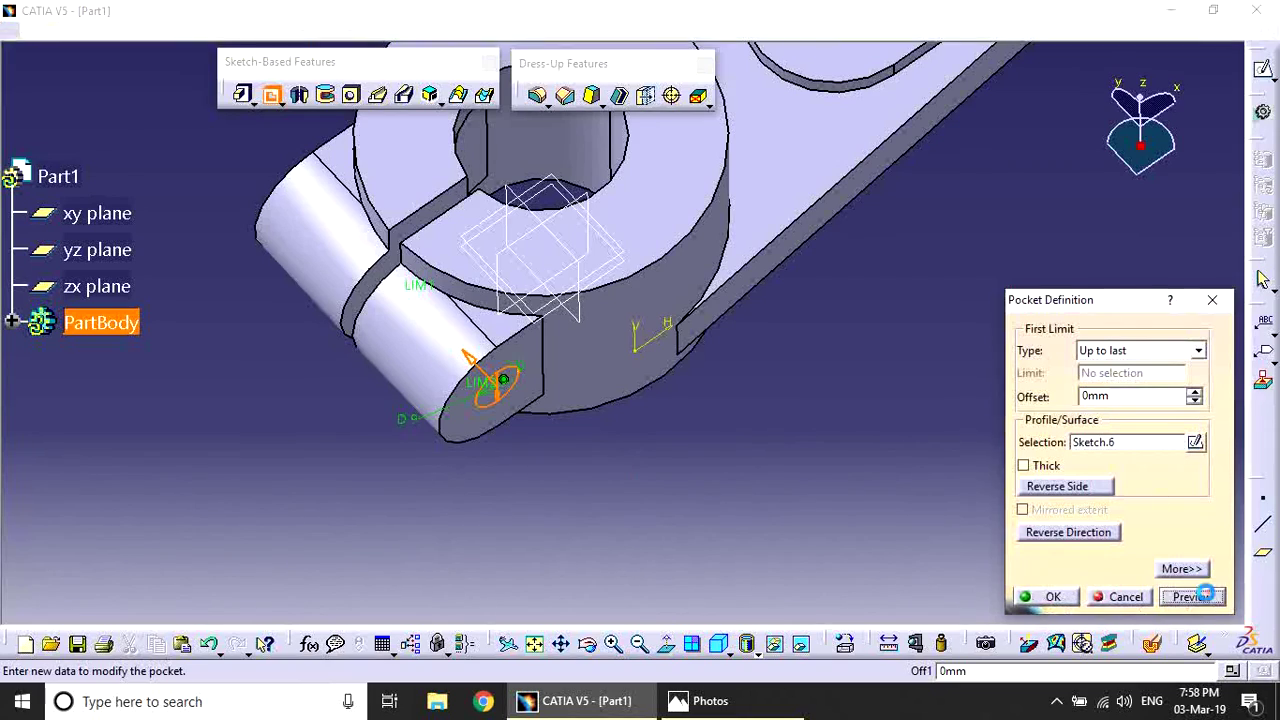
middle_drag(763, 520, 900, 505)
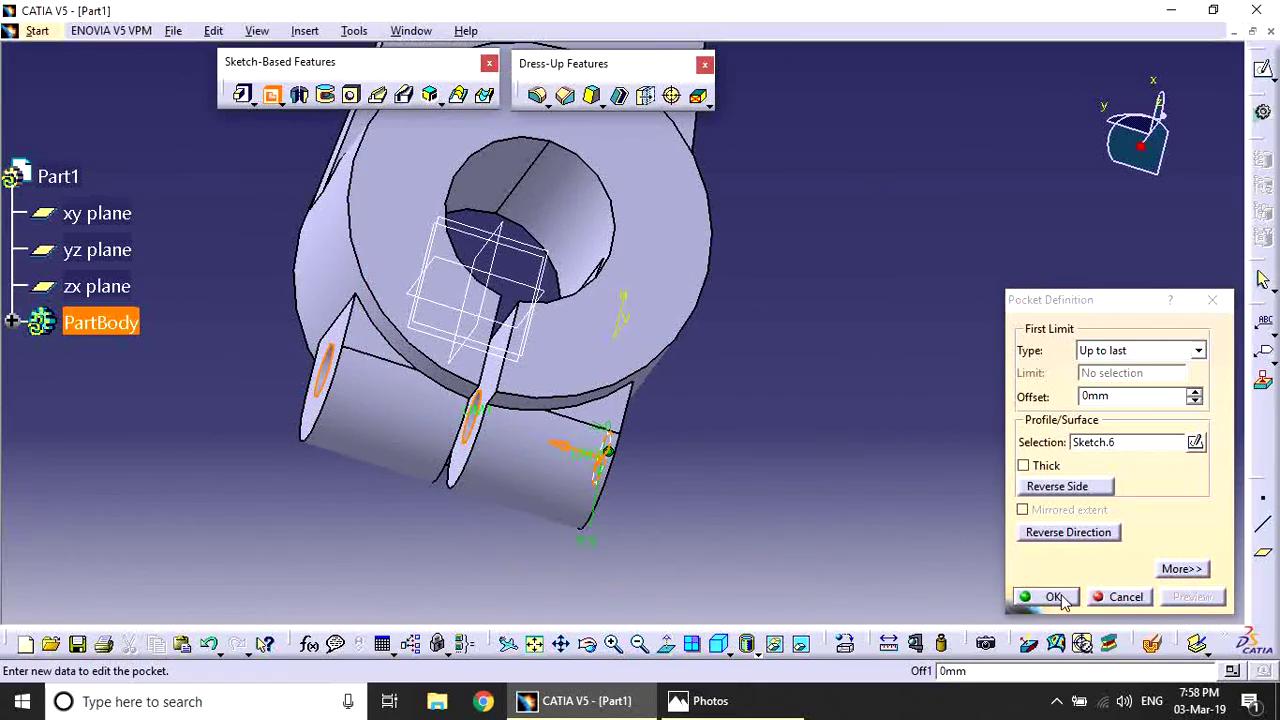
click(1053, 597)
click(718, 643)
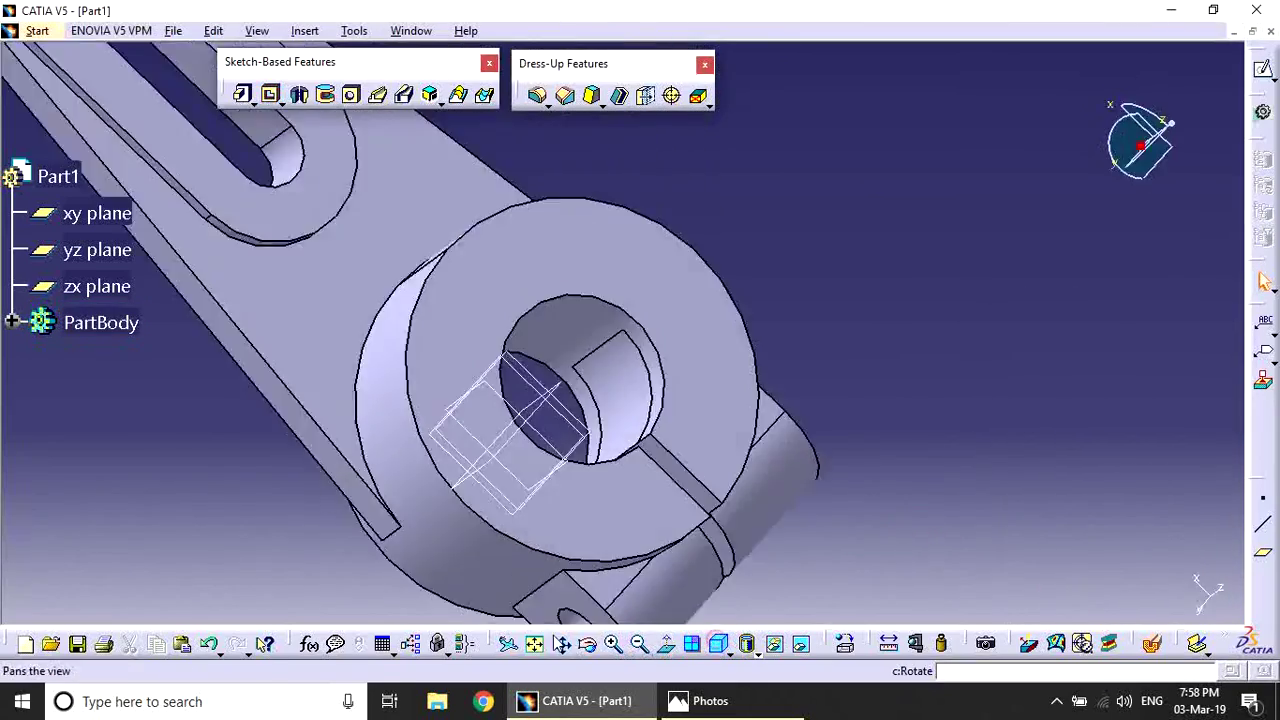